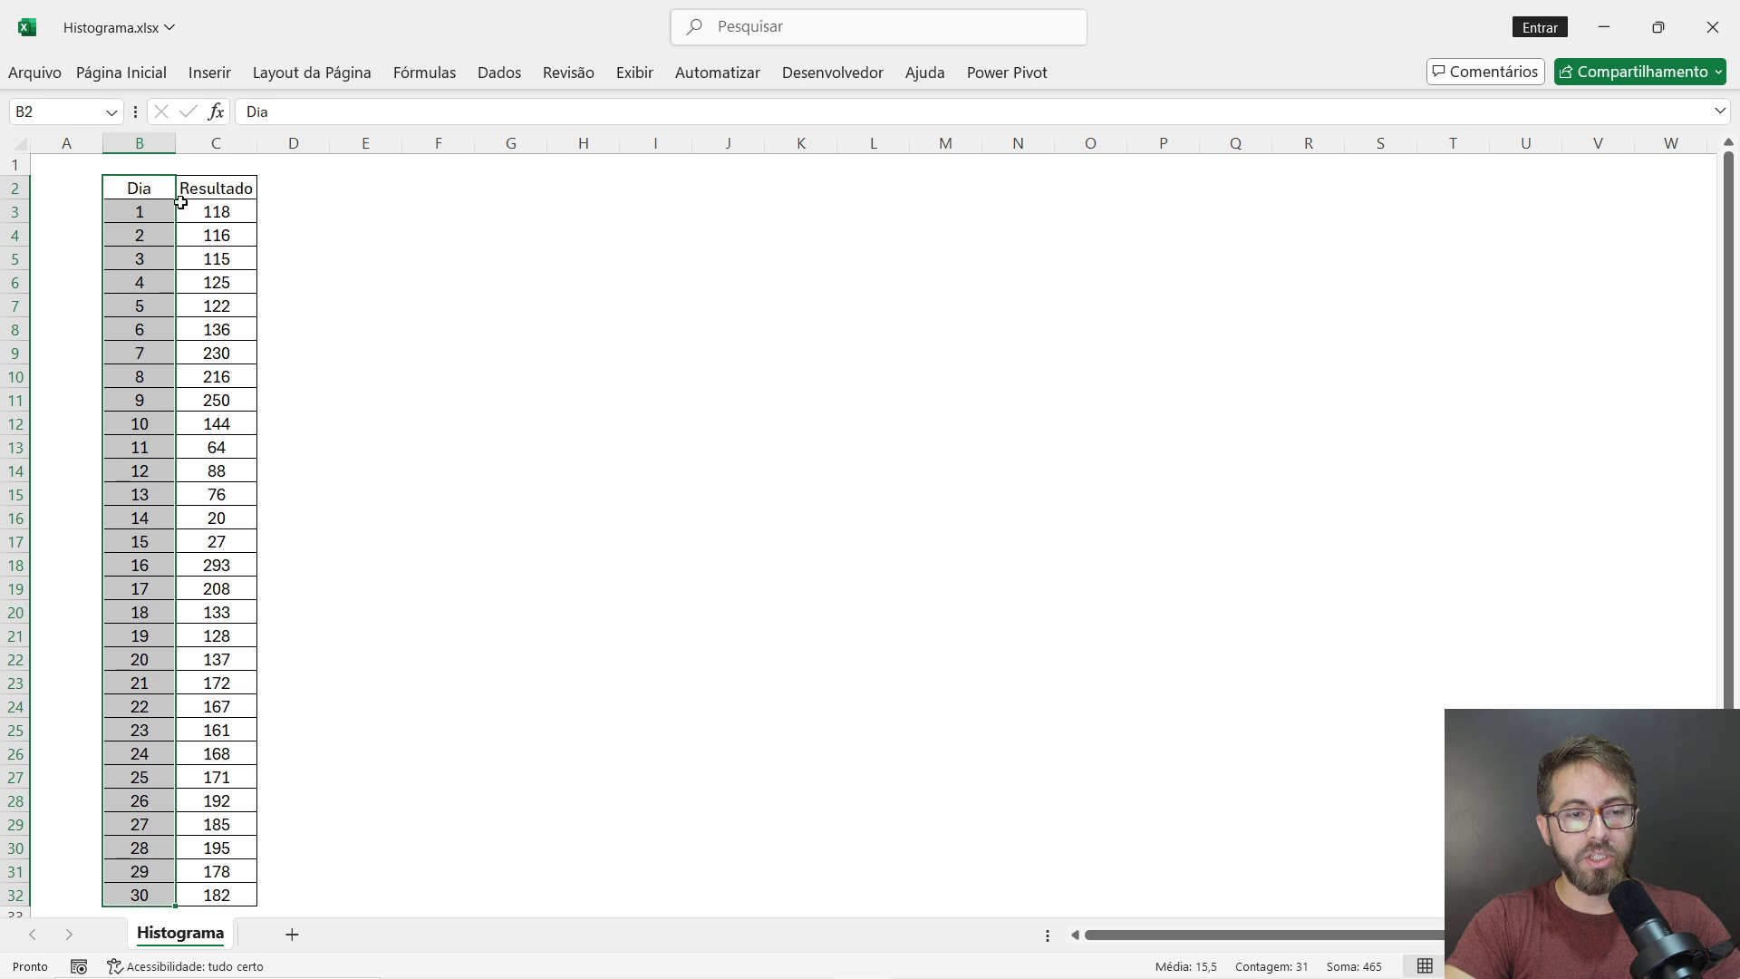
- Insert a histogram from the Resultado data in C2:C32 and place it beside the table
left_click_drag(210, 193, 232, 880)
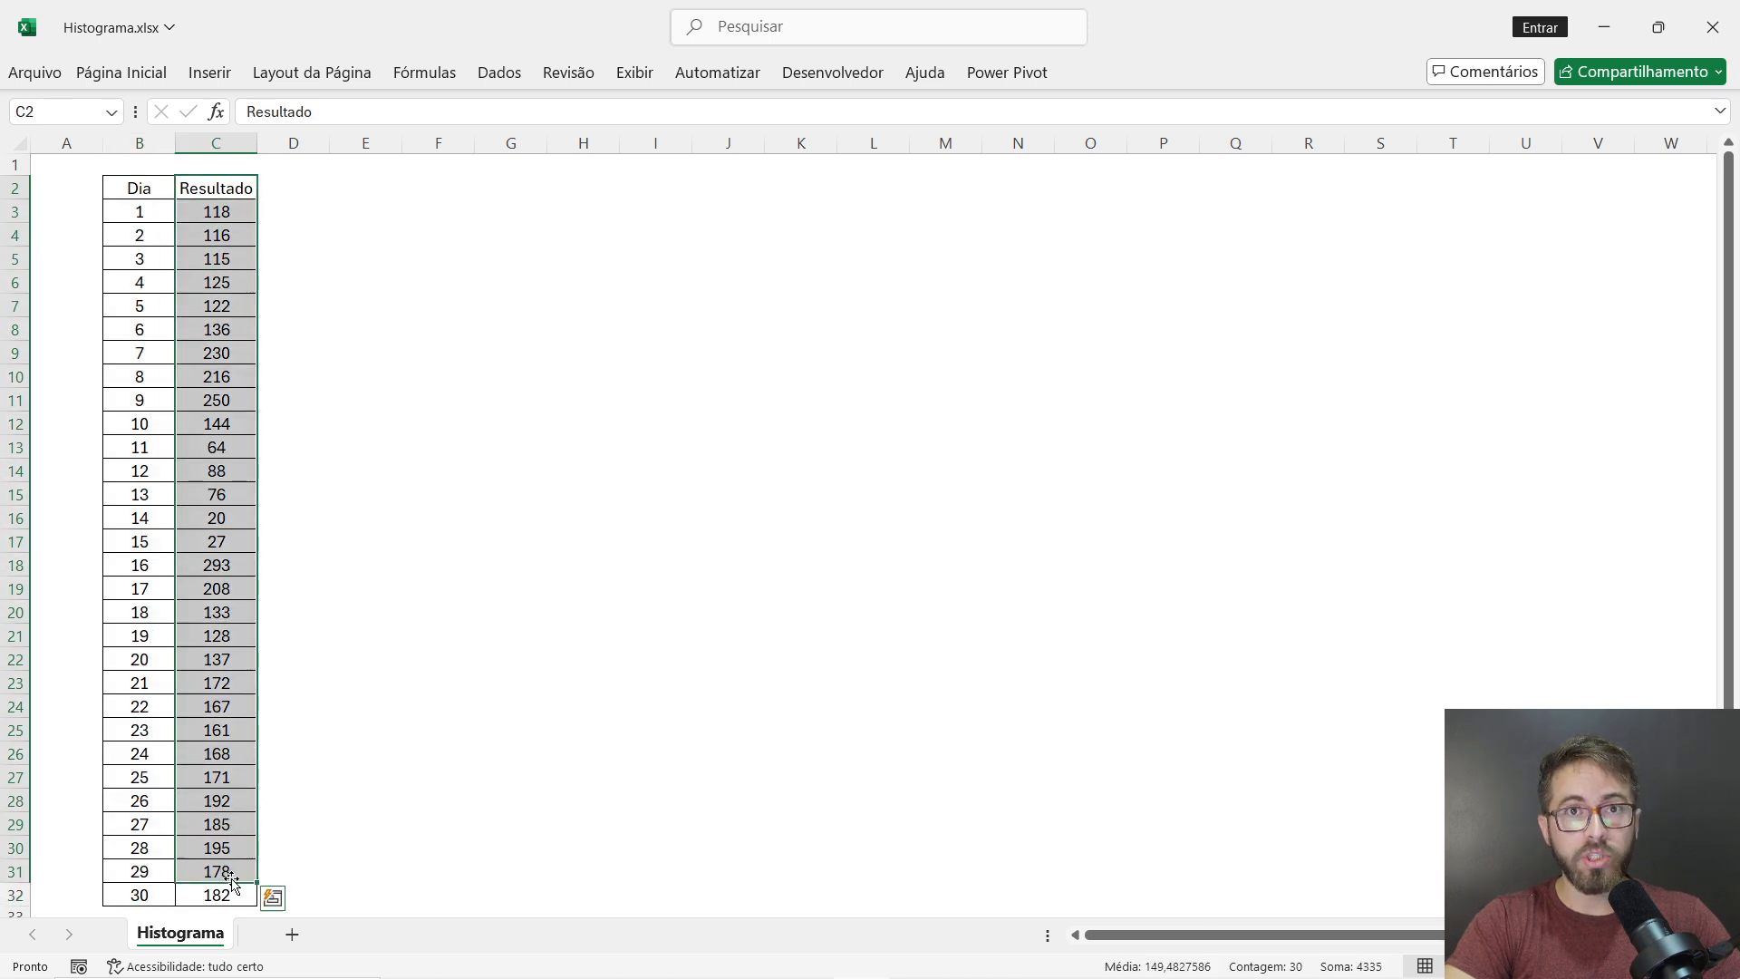
left_click(392, 610)
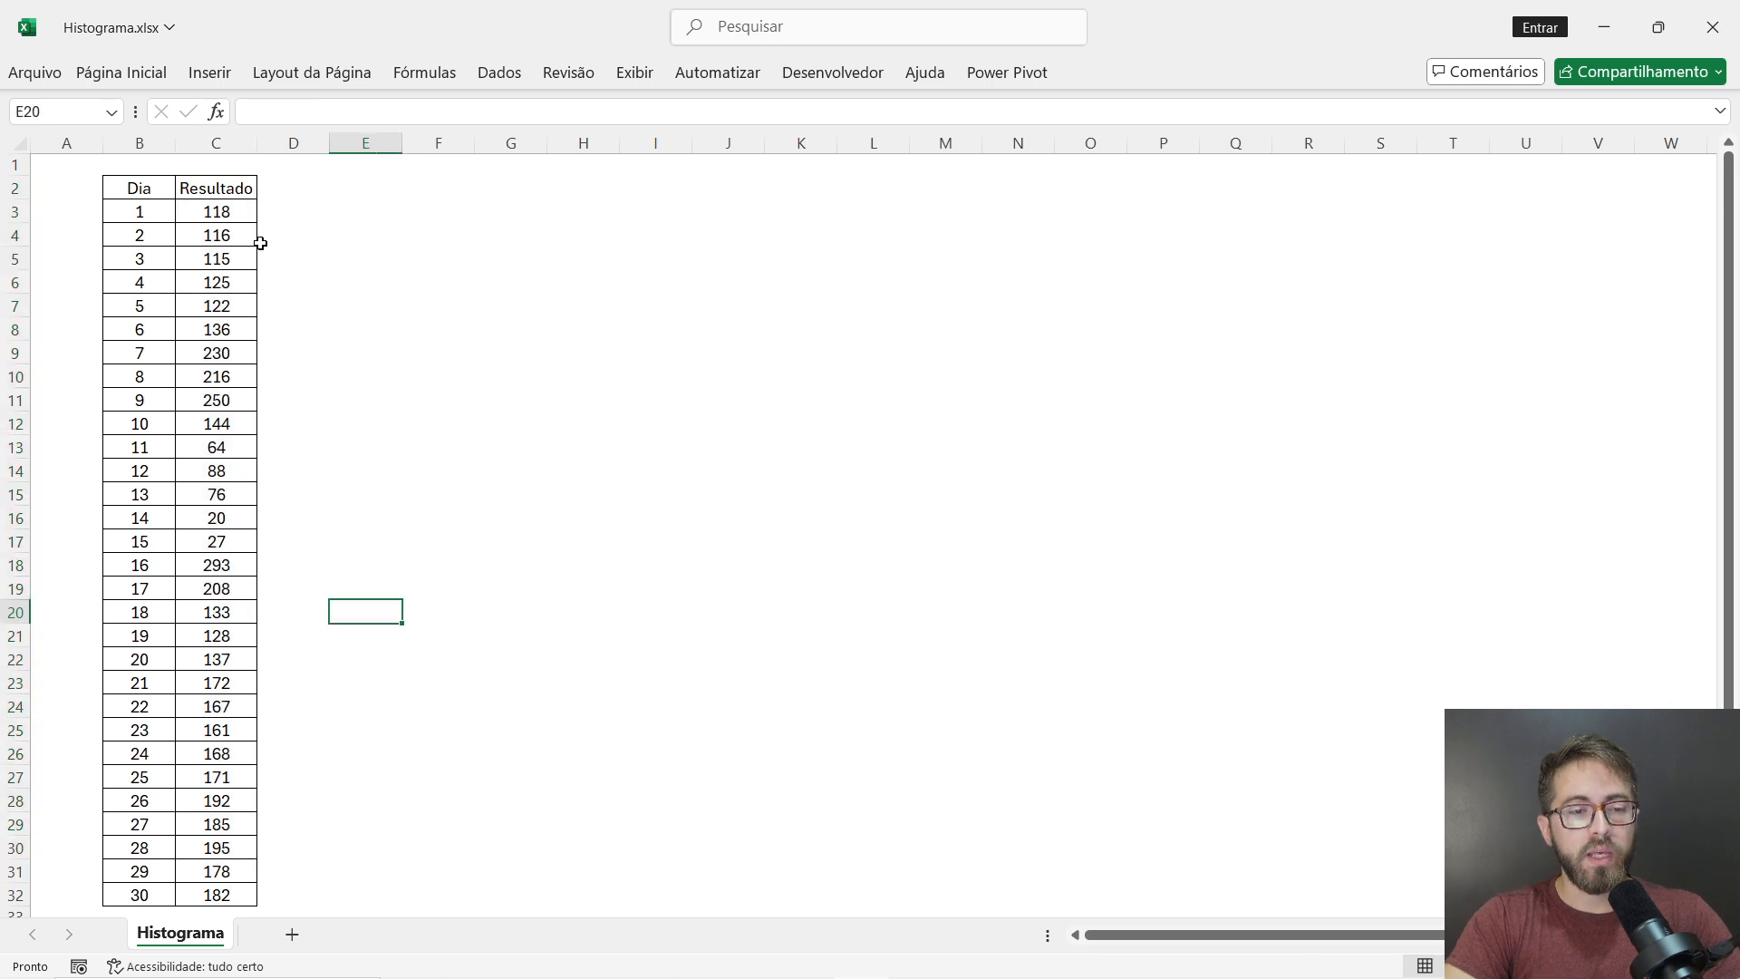
left_click(229, 185)
left_click_drag(229, 190, 225, 899)
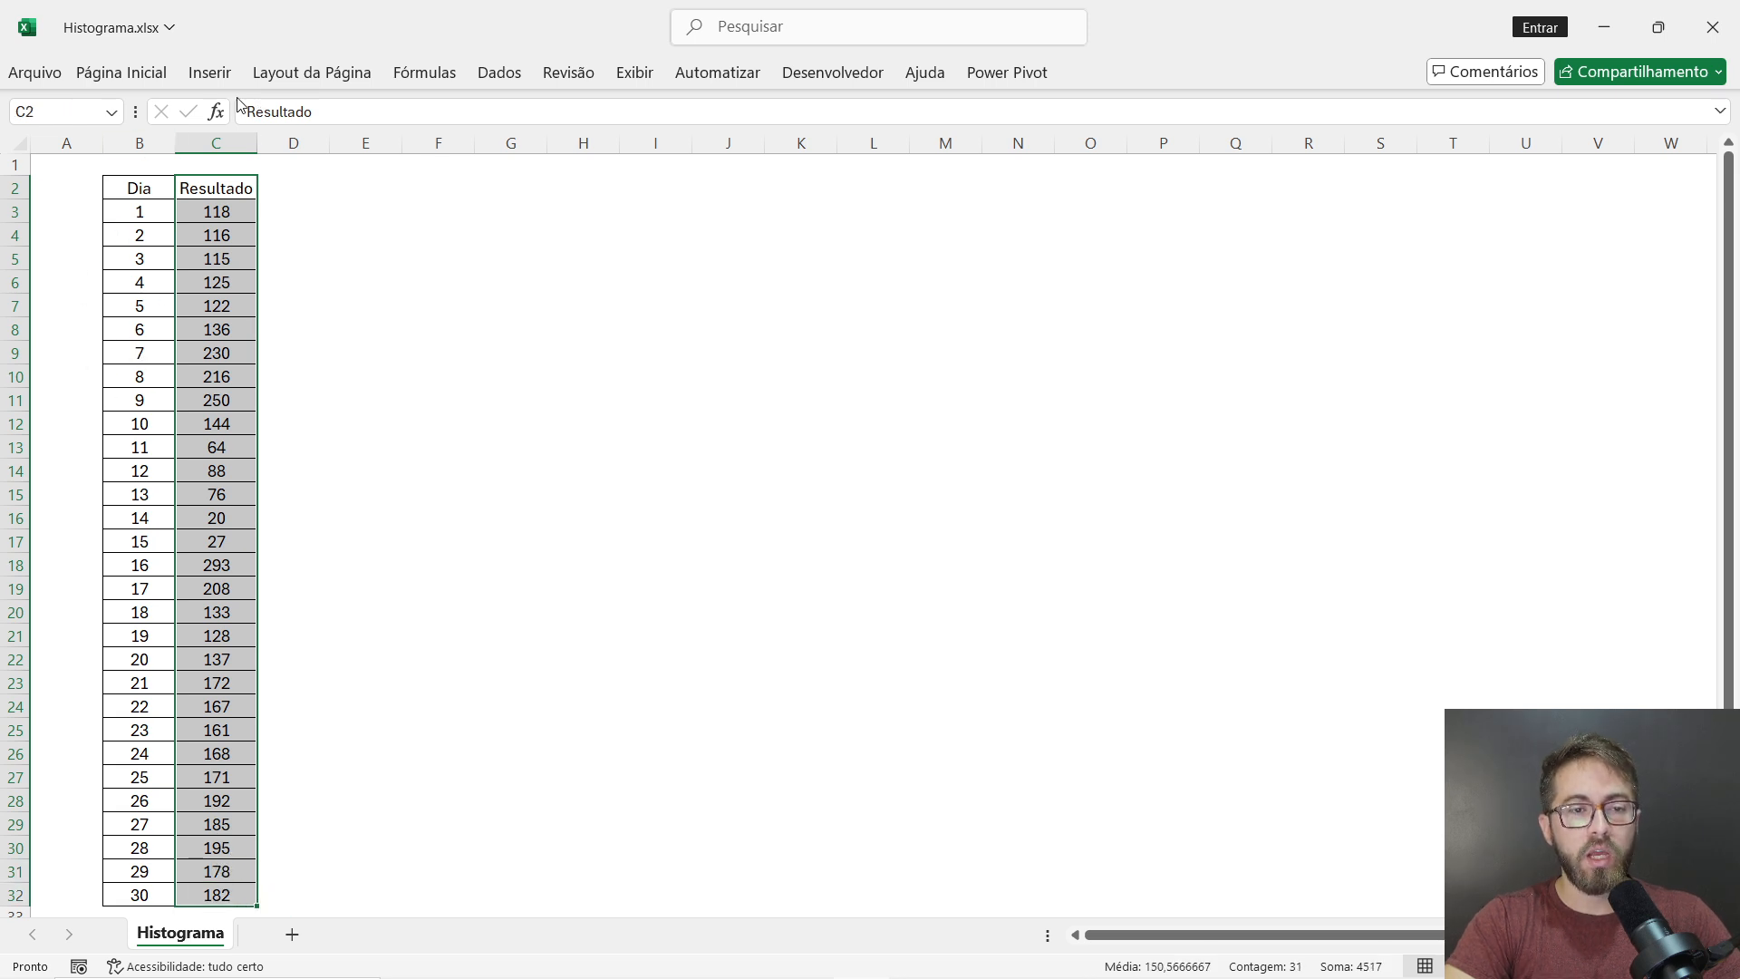
left_click(209, 77)
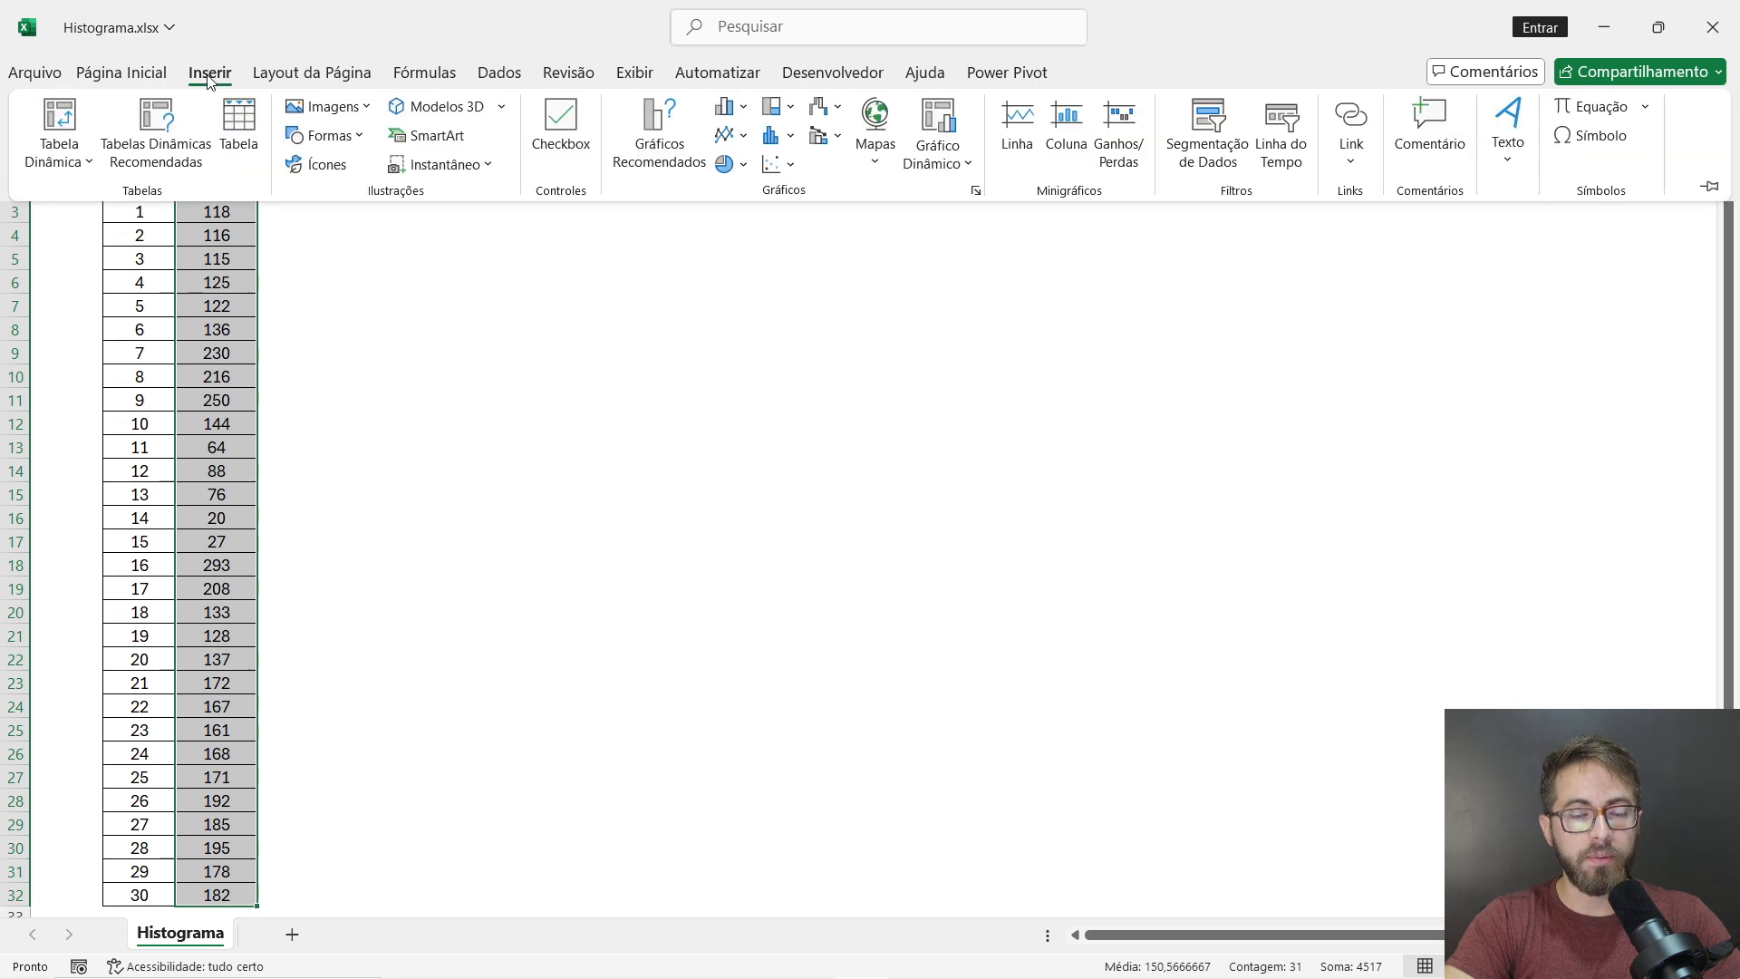
left_click(793, 137)
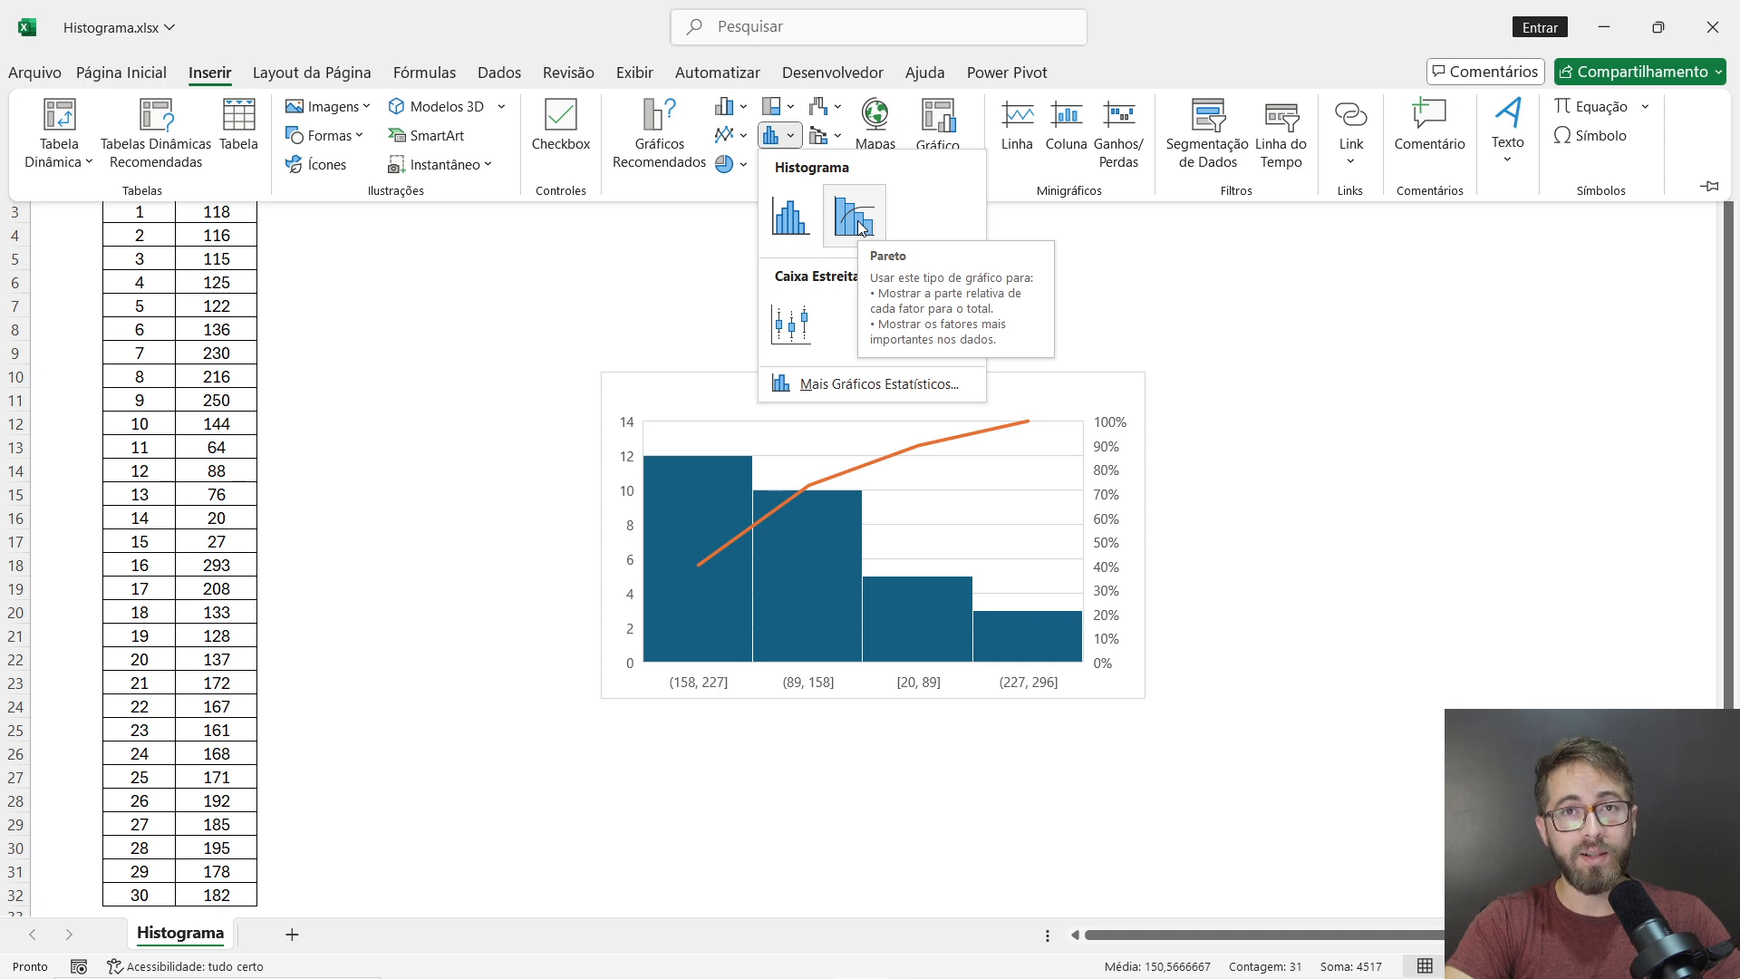
left_click(802, 222)
left_click_drag(951, 375, 704, 203)
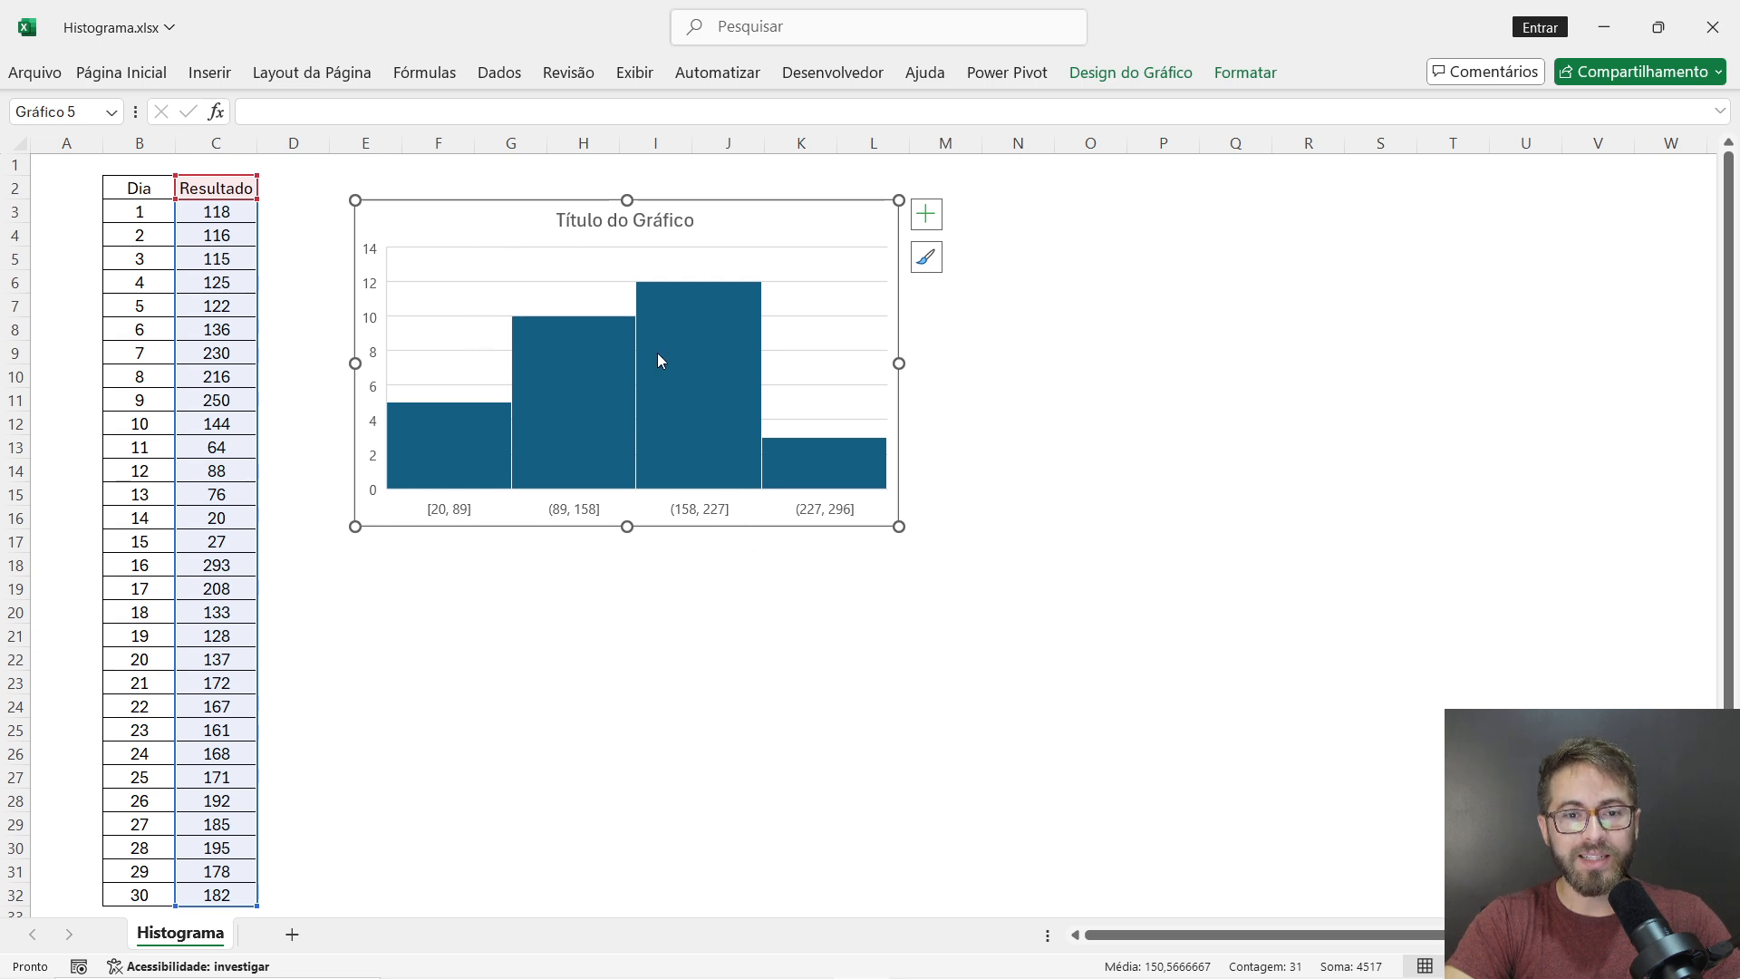
- Calculate the minimum of column C in cell G19 with the formula =MÍNIMO(C:C)
mouse_move(636, 414)
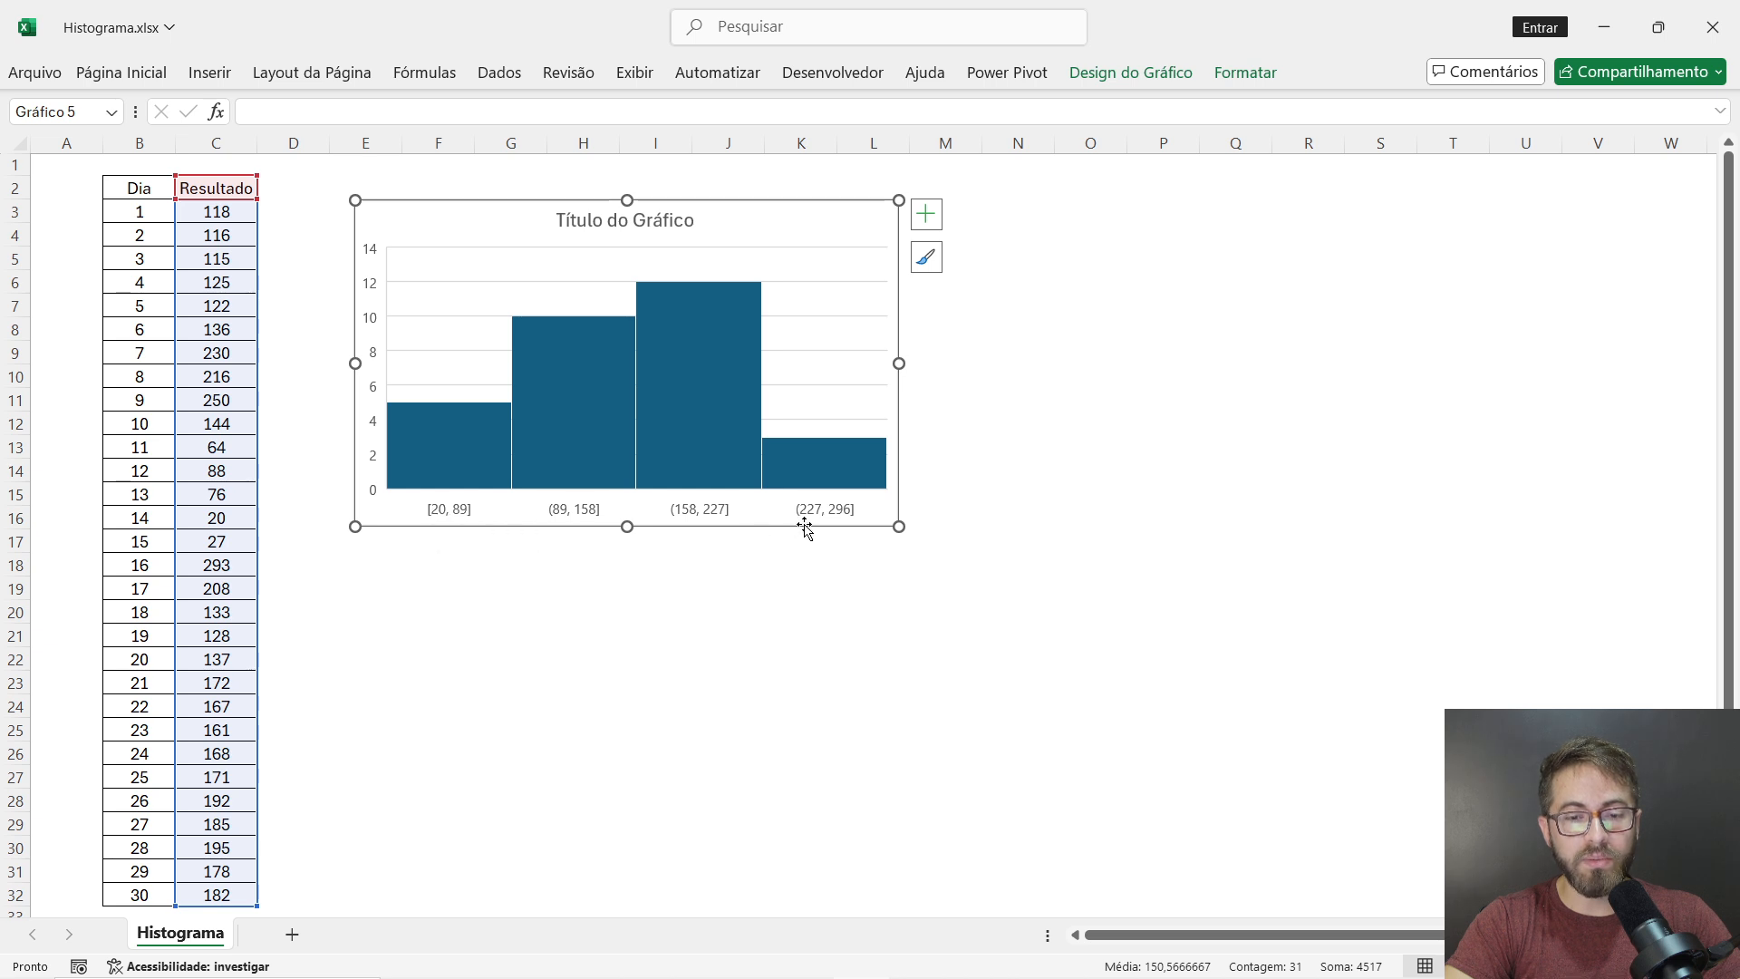
left_click(492, 581)
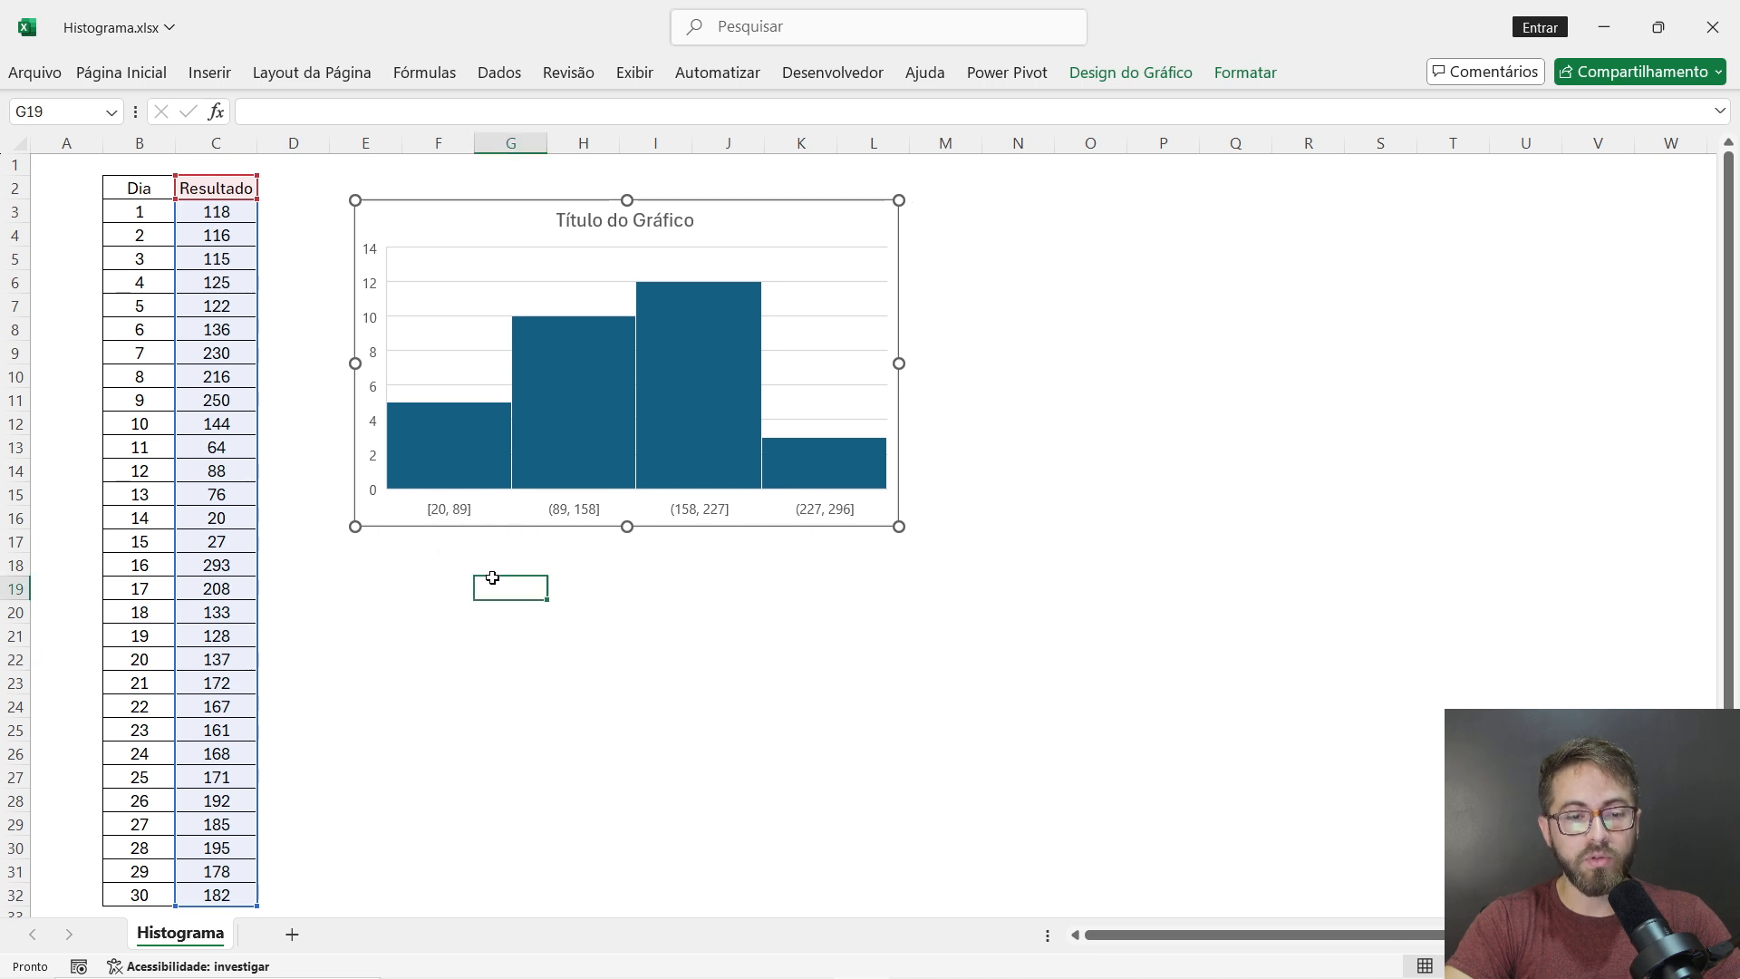
type("=")
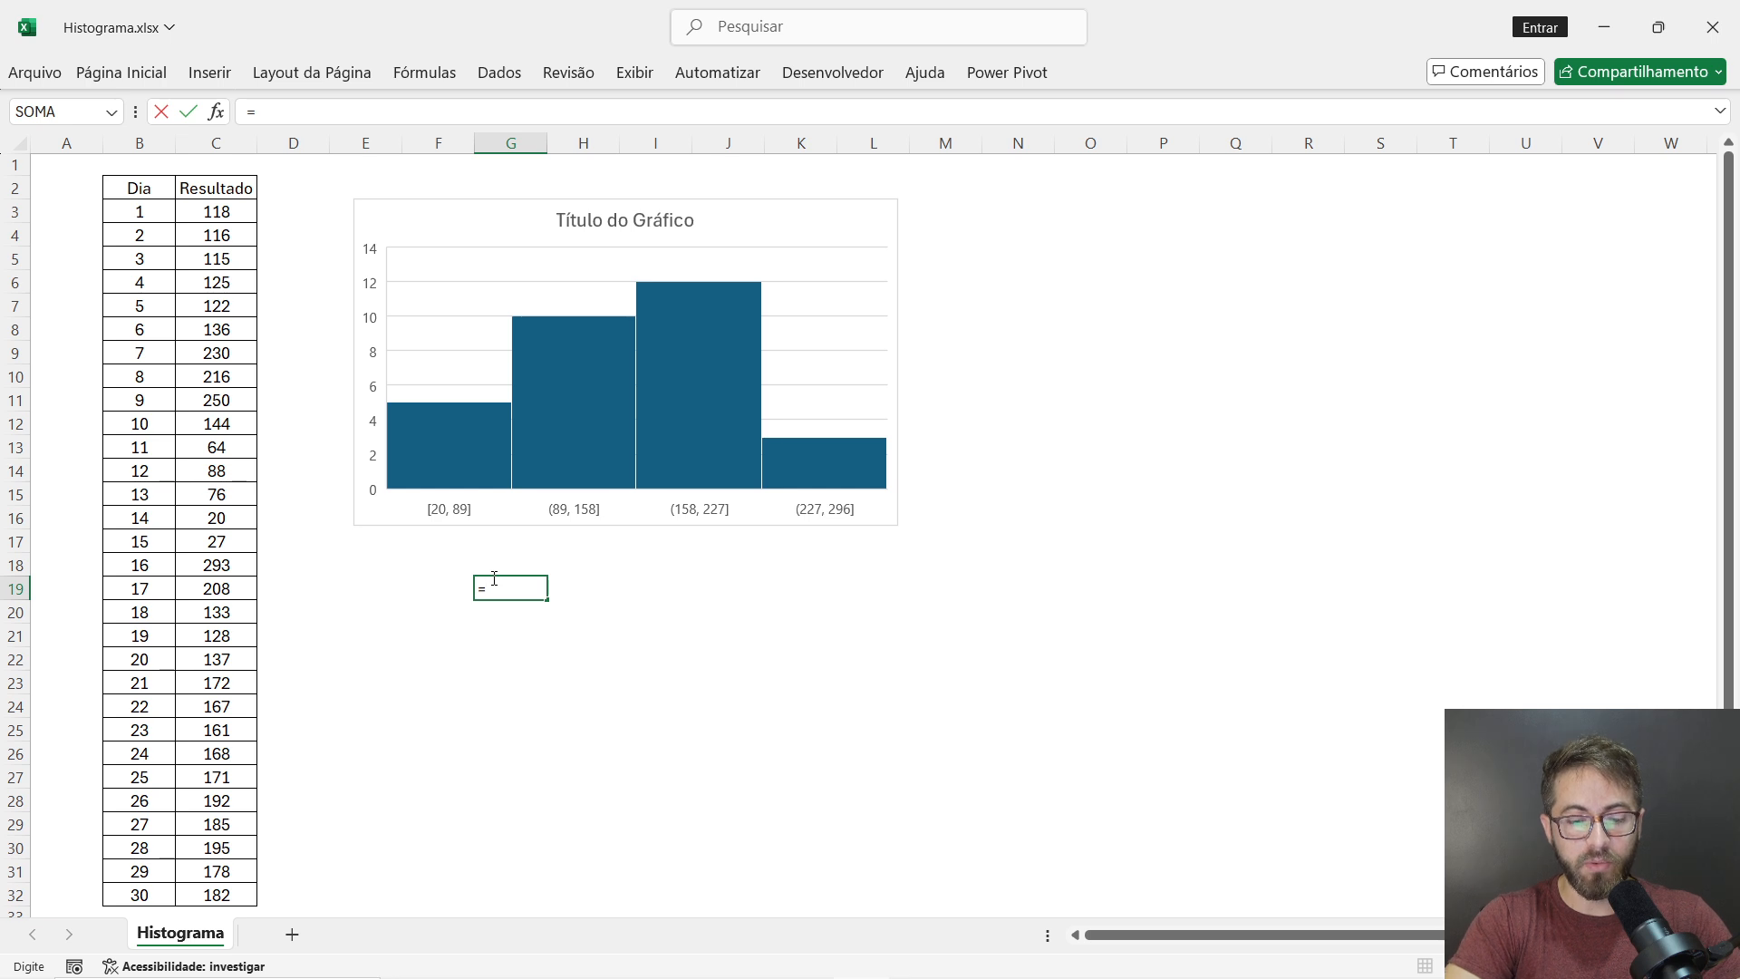
type("MI")
key("BackSpace")
type("ÍN")
key("Tab")
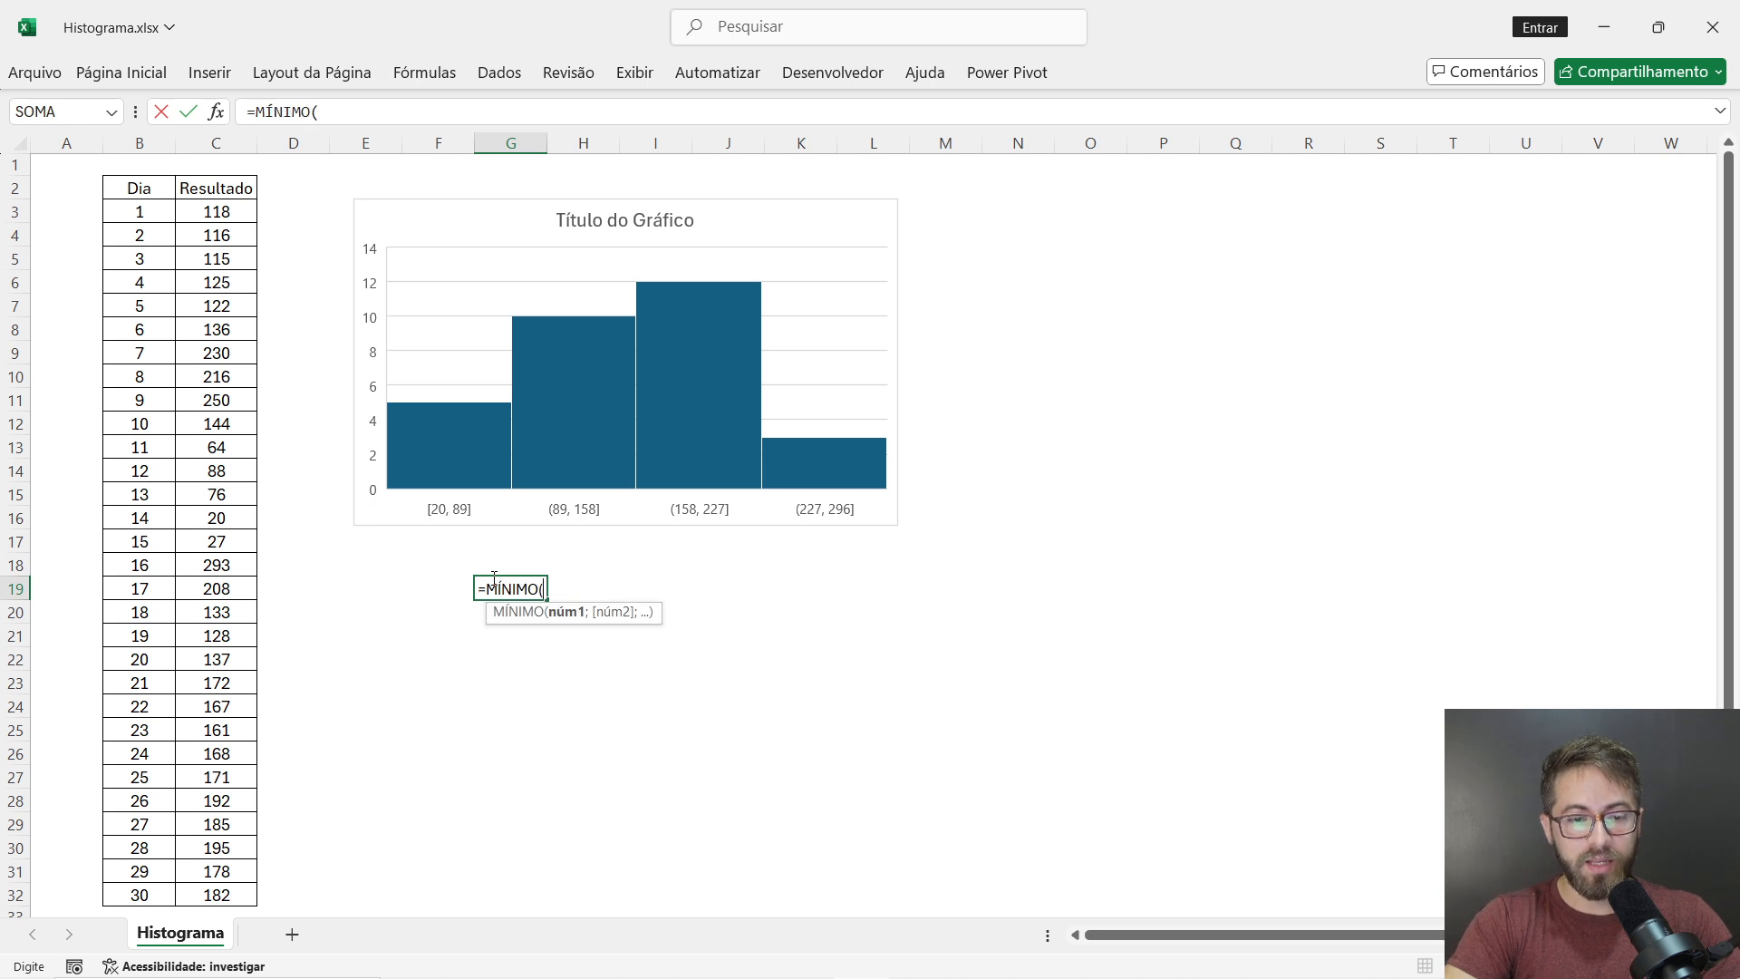
left_click(216, 146)
type(")")
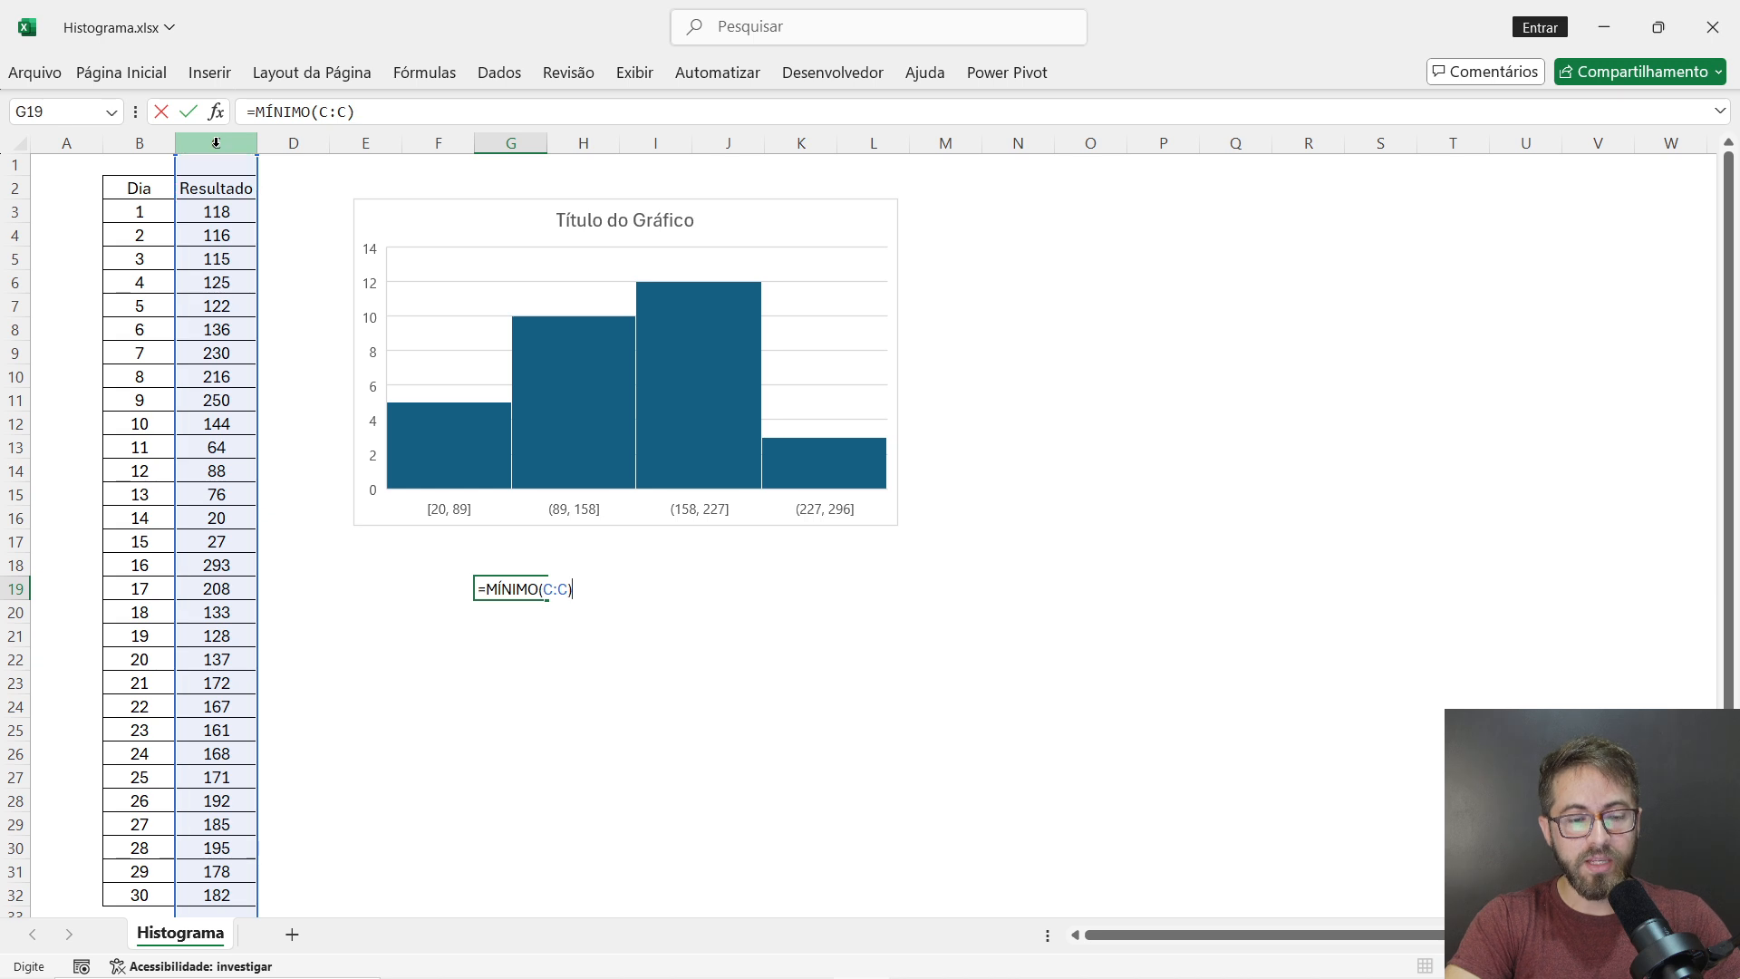
key("Return")
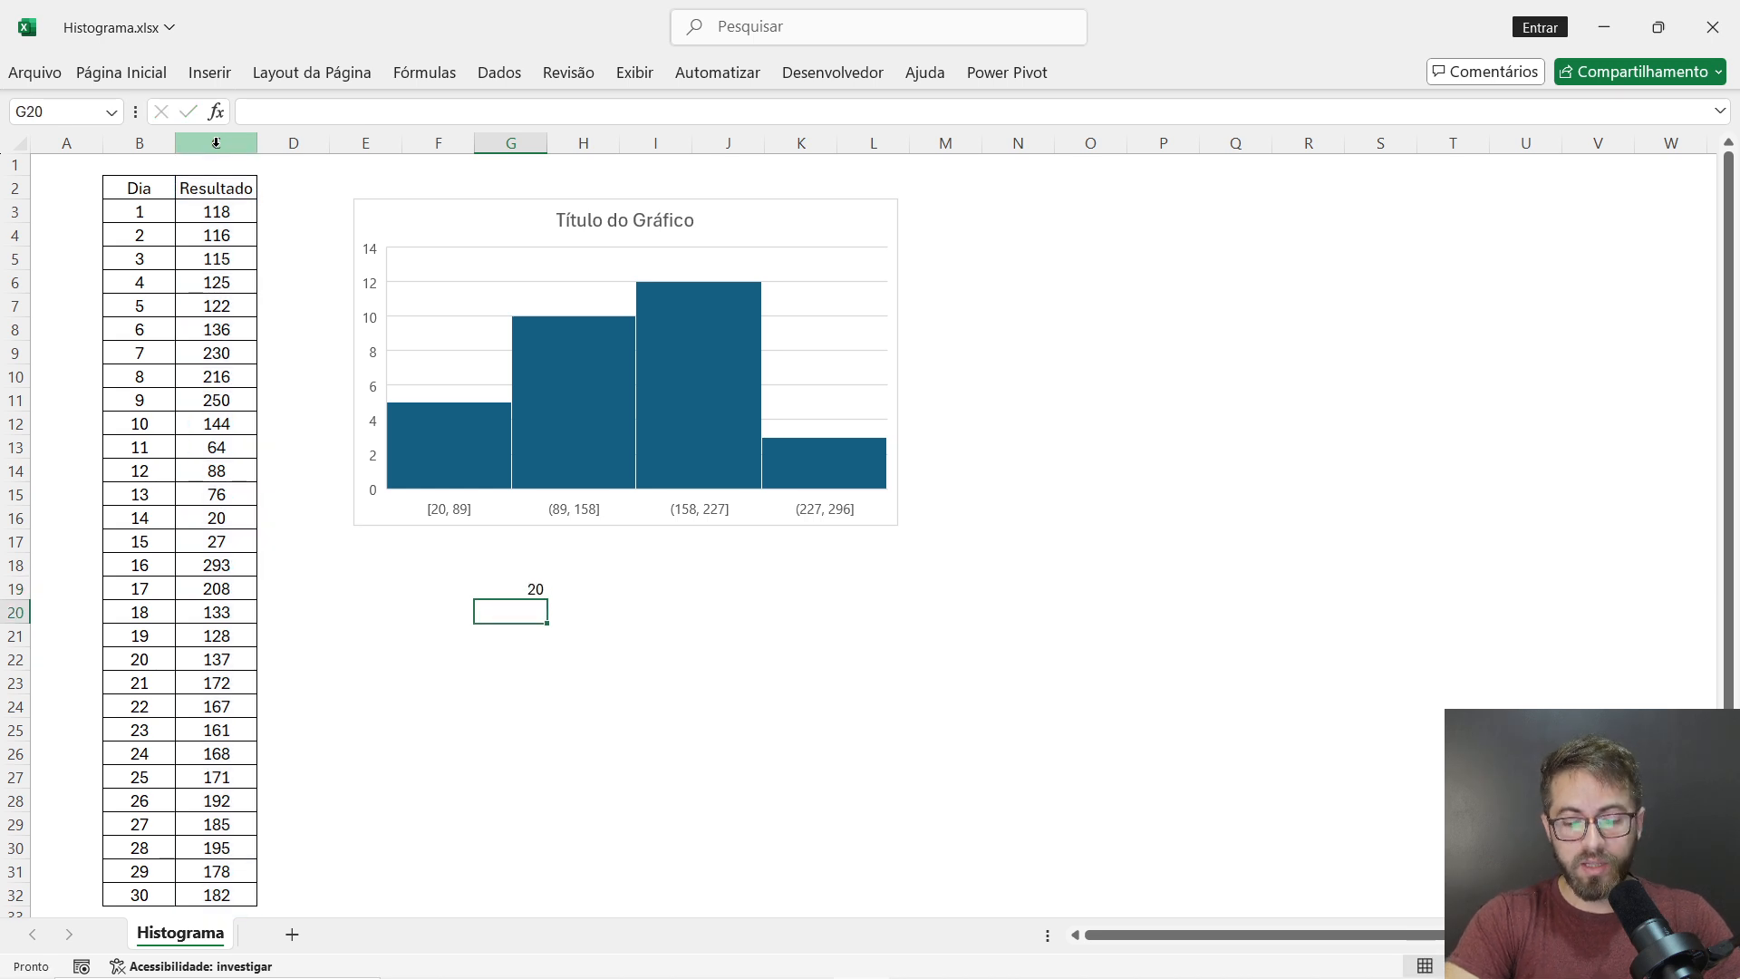
- Label cell F19 as Min and cell F20 as Max
key("Left")
key("Up")
type("Min")
key("Return")
type("m")
key("BackSpace")
key("BackSpace")
type("Ma")
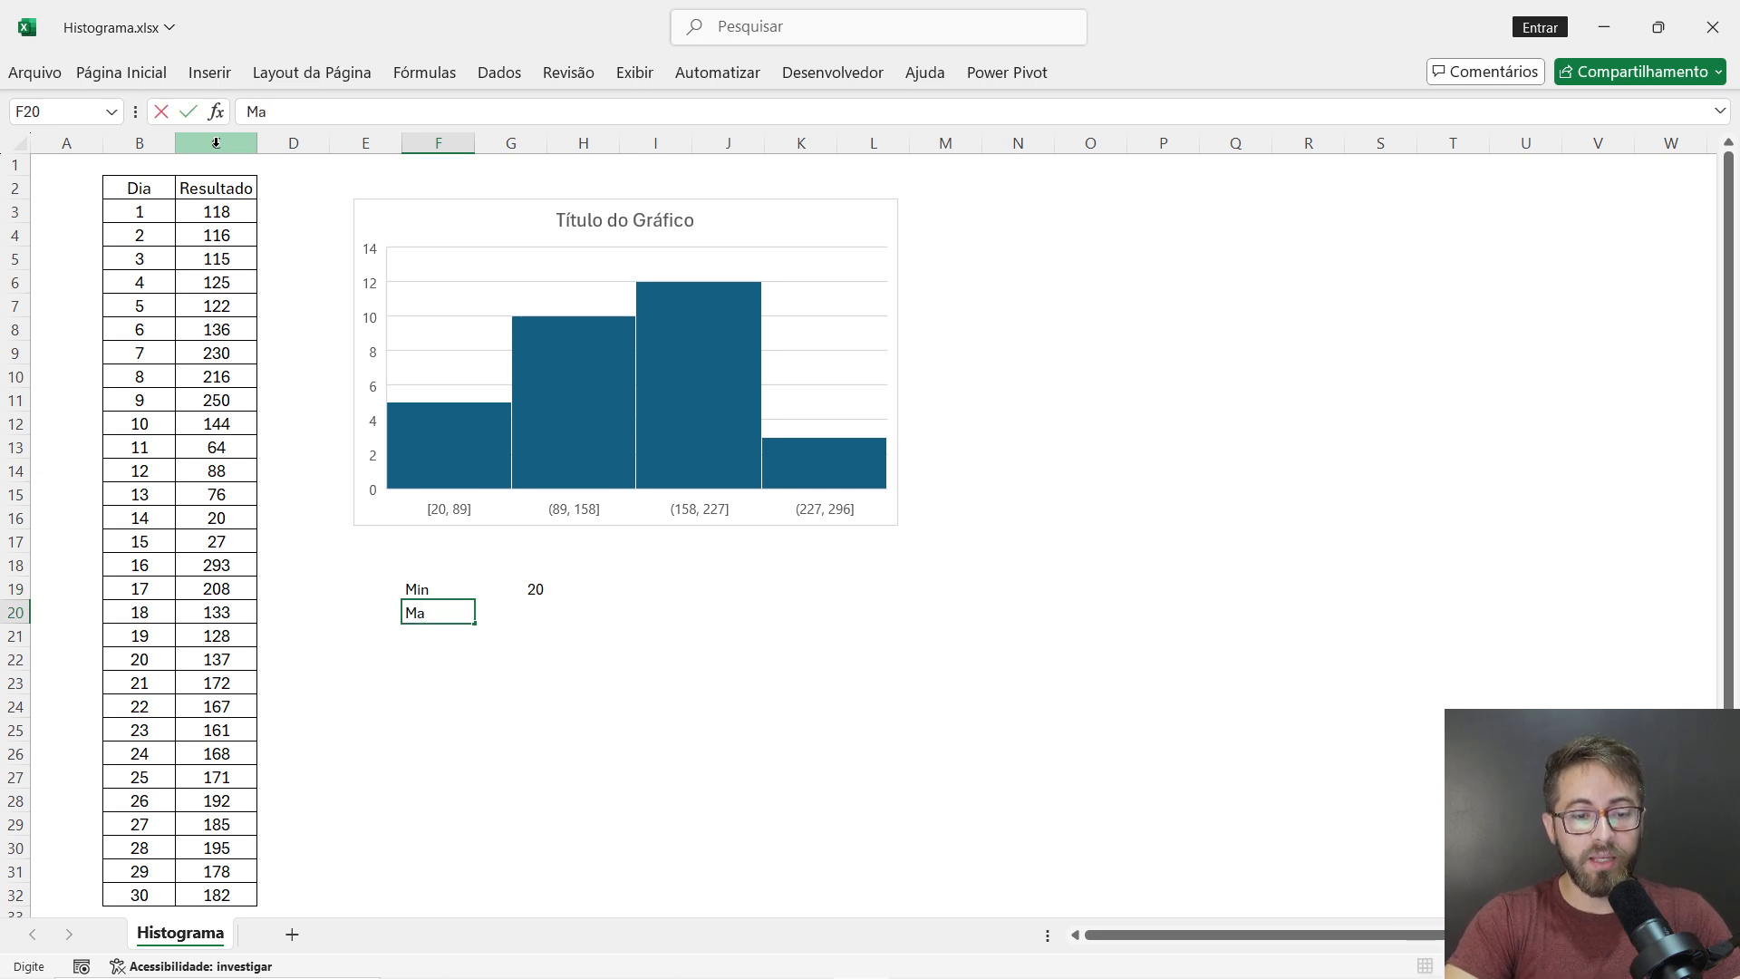
key("Tab")
- Calculate the maximum of column C in cell G20 with the MÁXIMO function
type("=m")
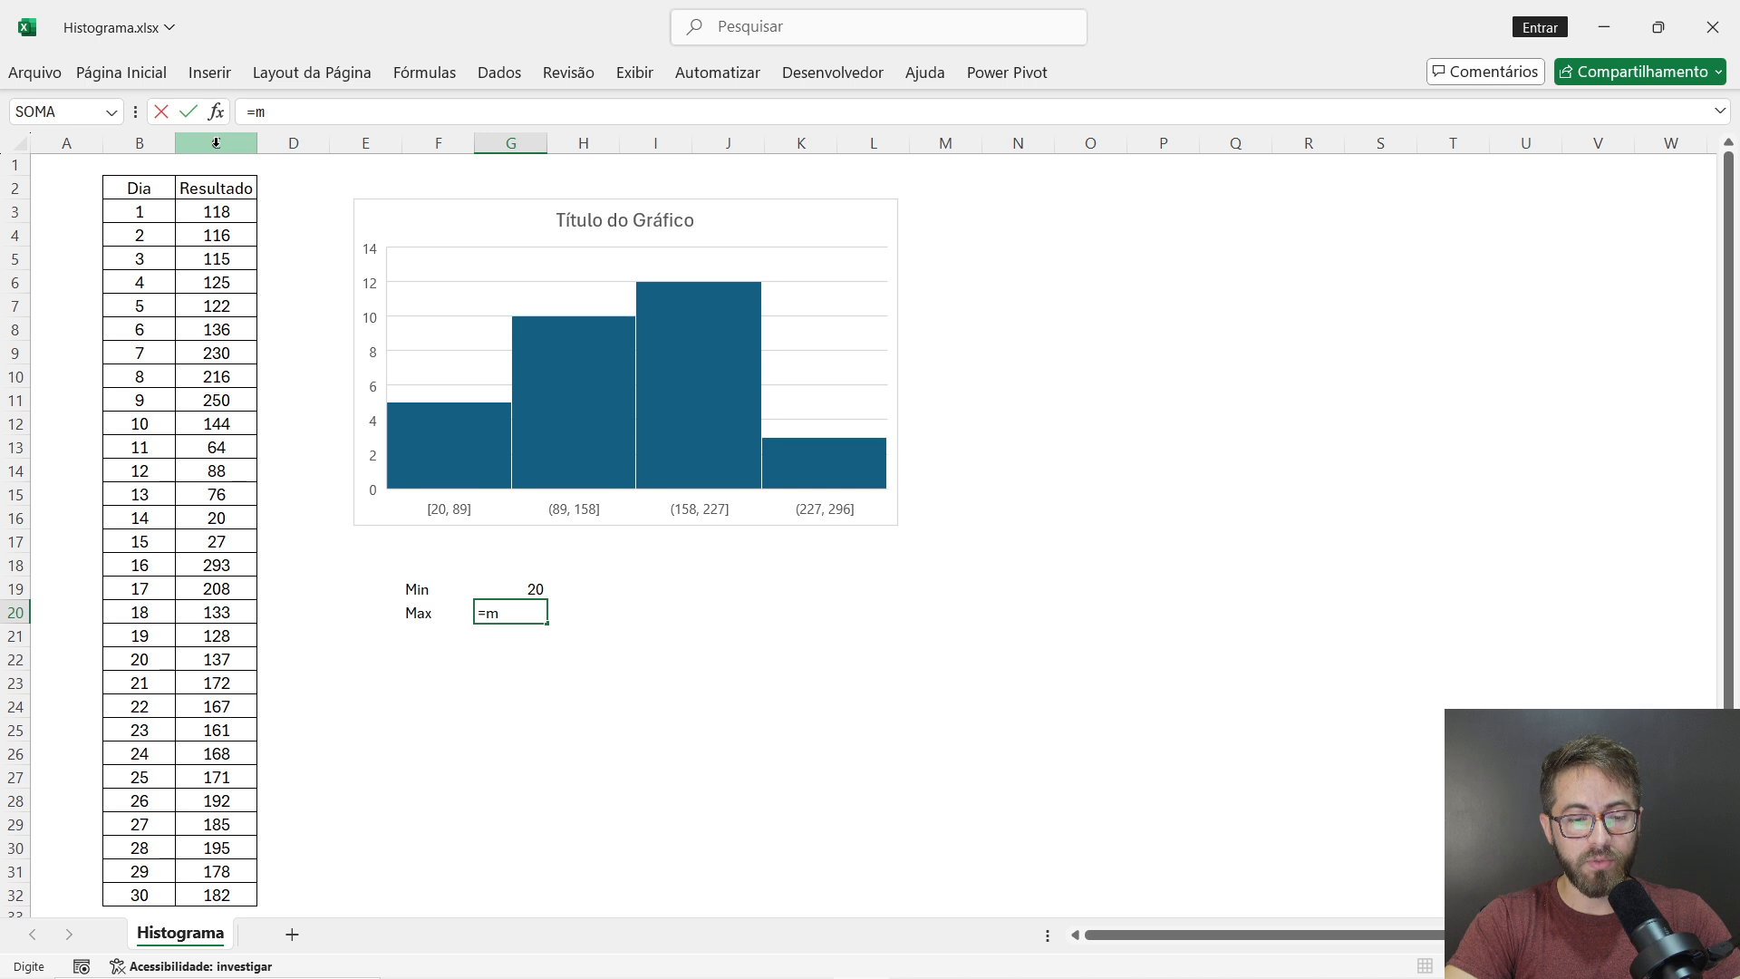
type("áx")
key("Tab")
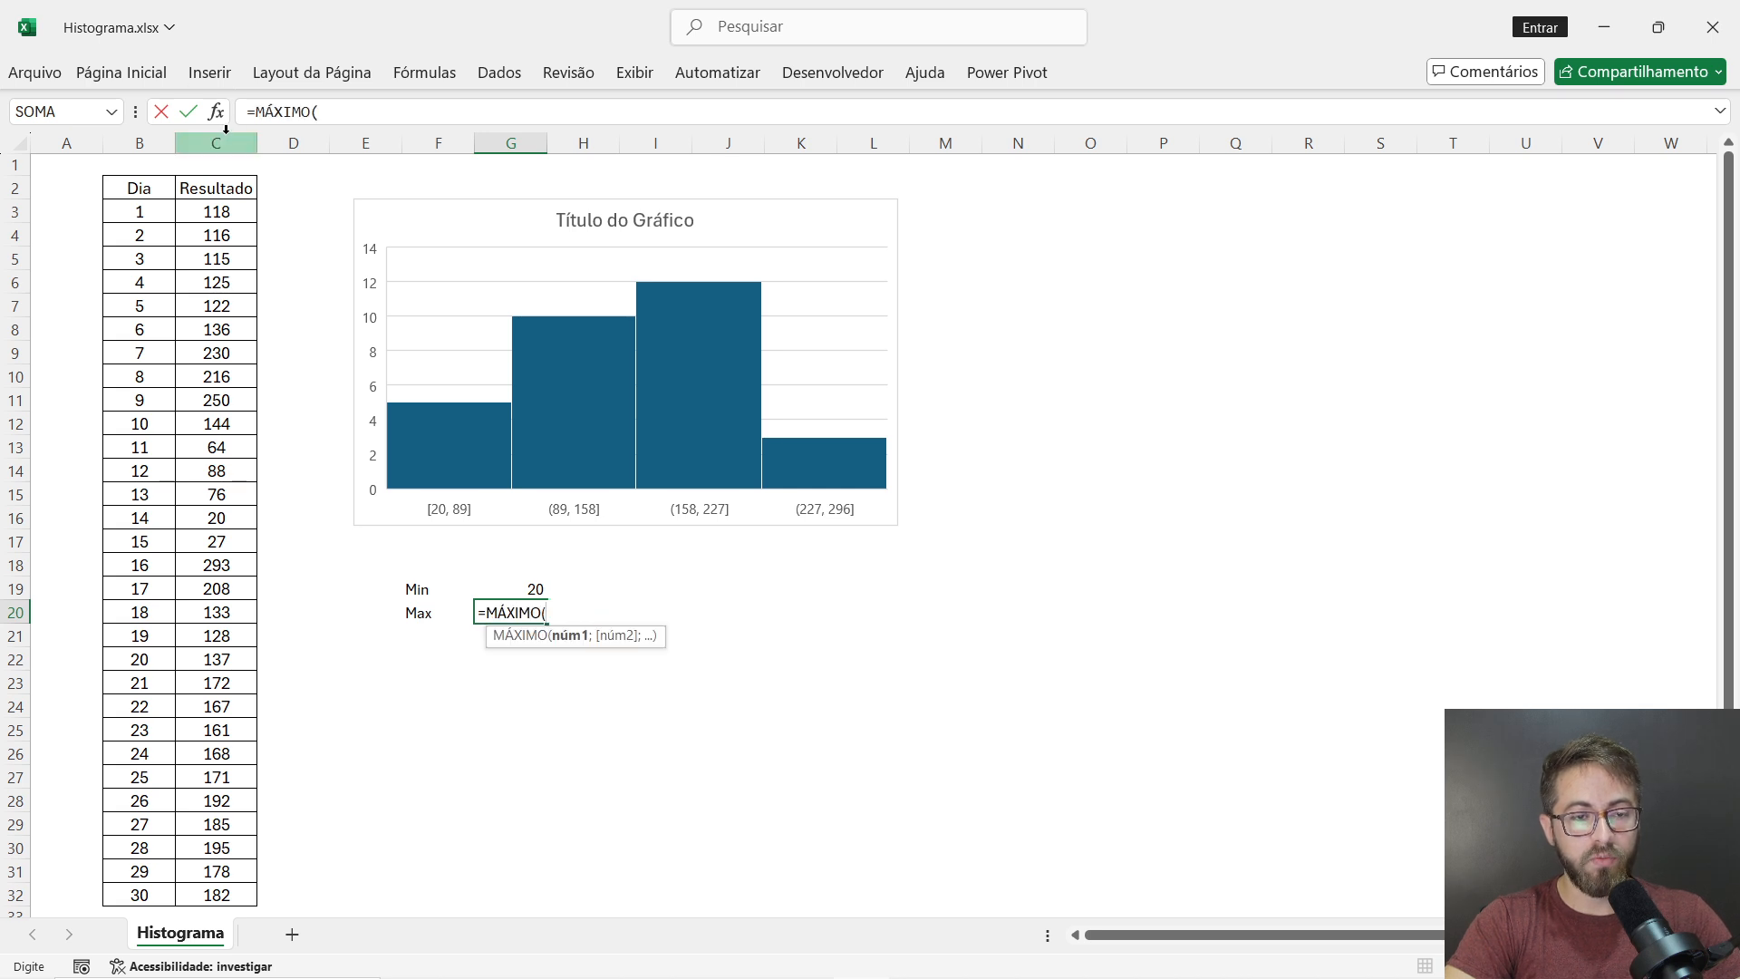
left_click(218, 142)
key("Return")
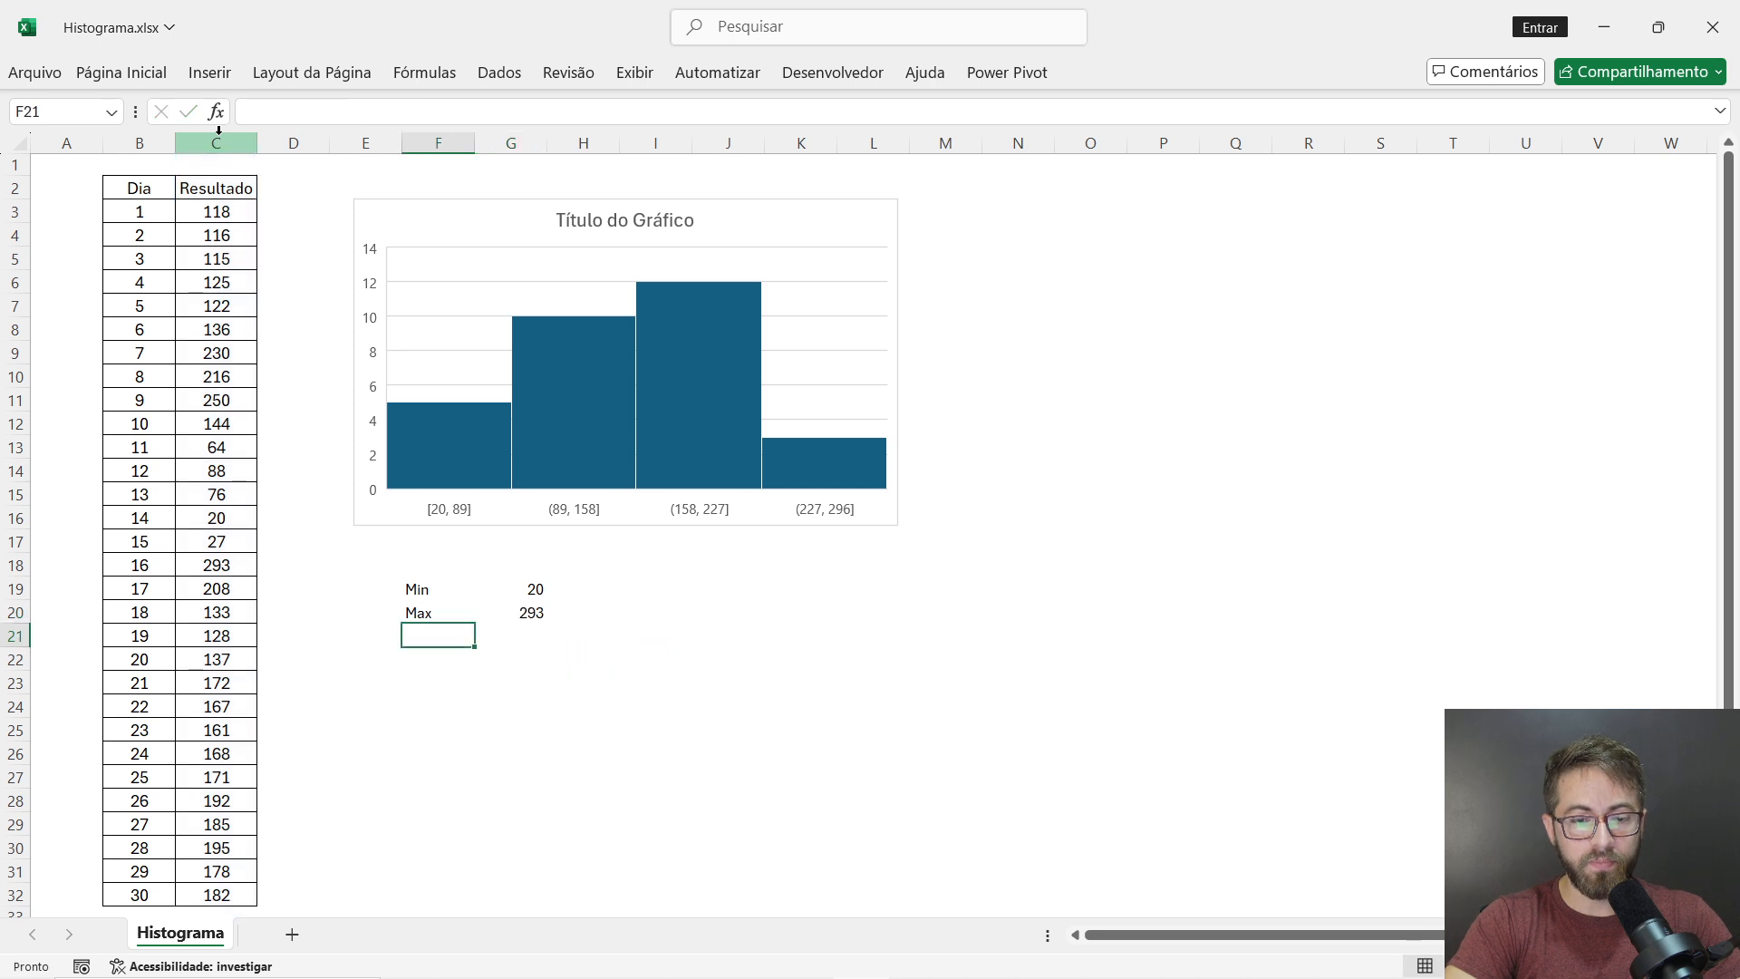
left_click(499, 613)
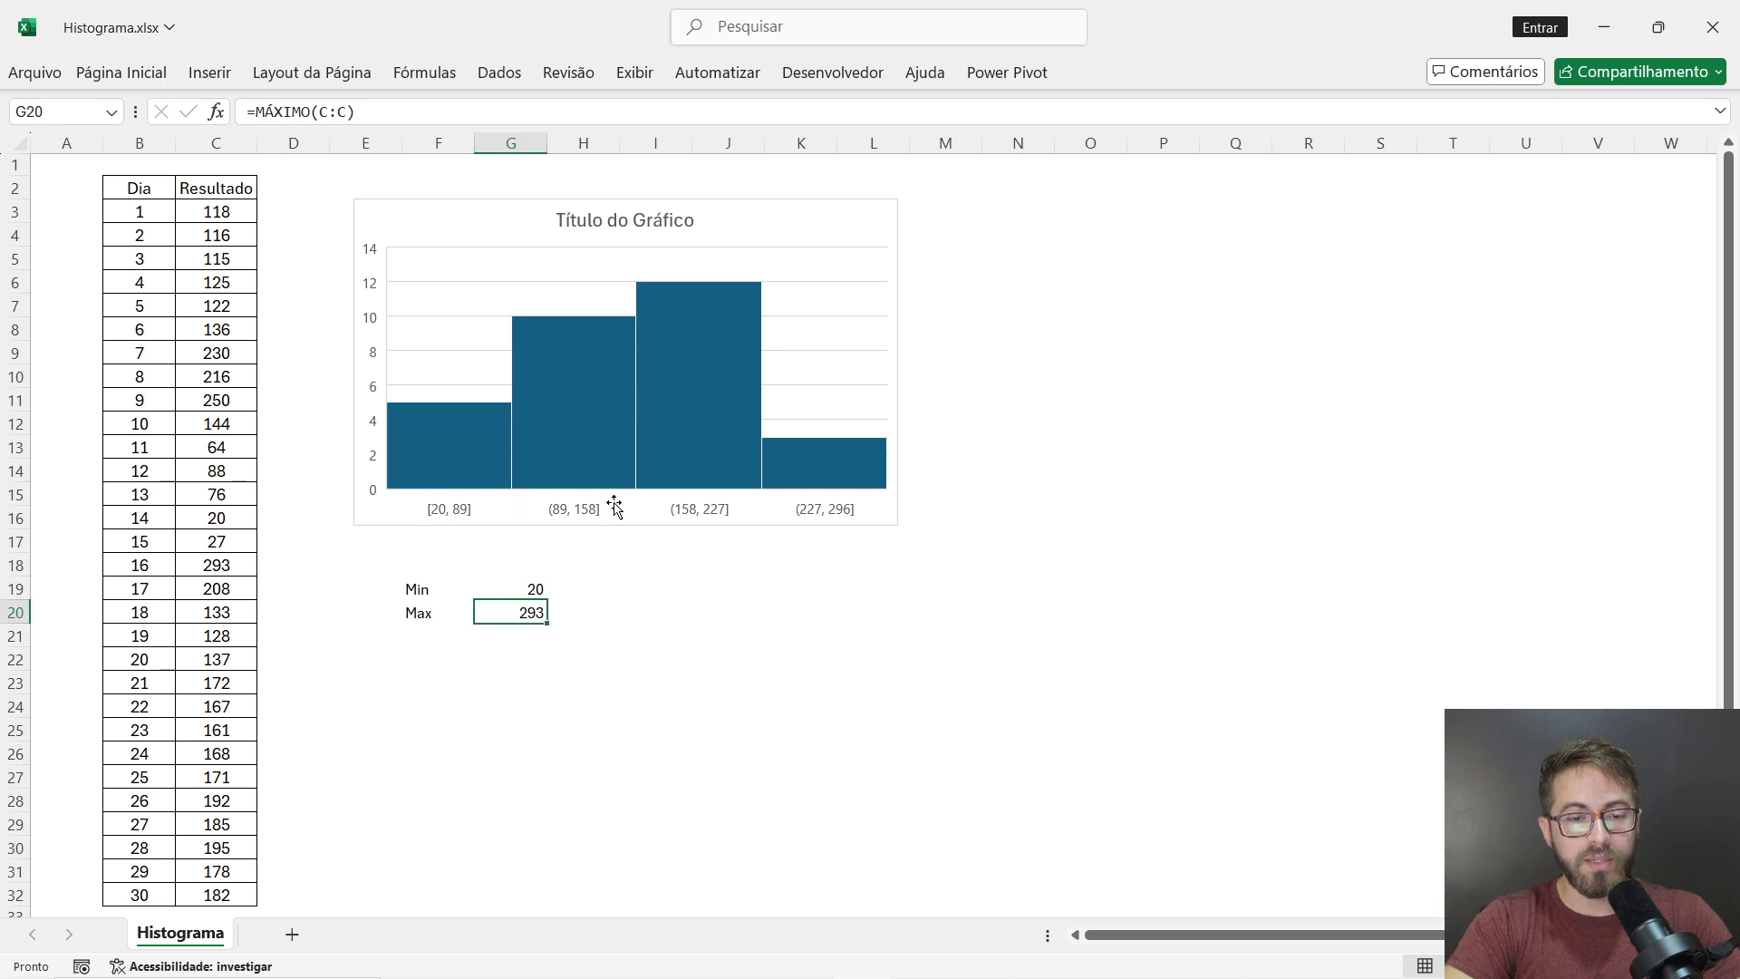
- Open the format options of the histogram's horizontal axis and adjust the pane's width so the bin value fields are readable
left_click(456, 511)
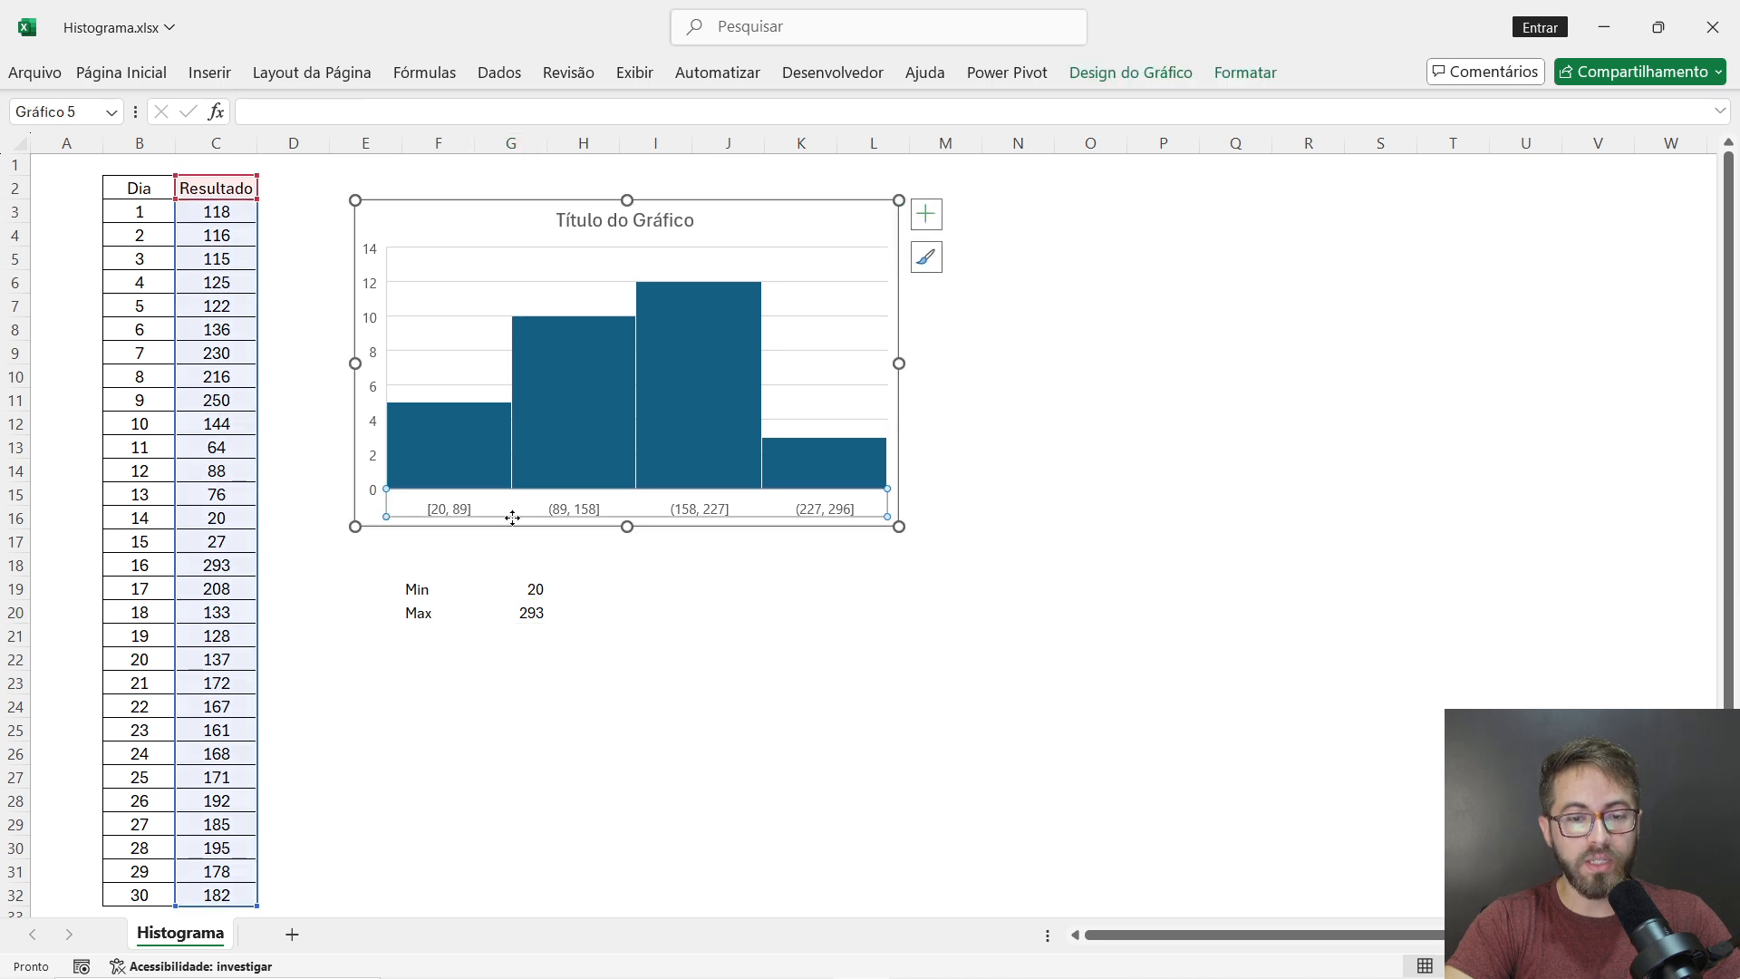
right_click(451, 508)
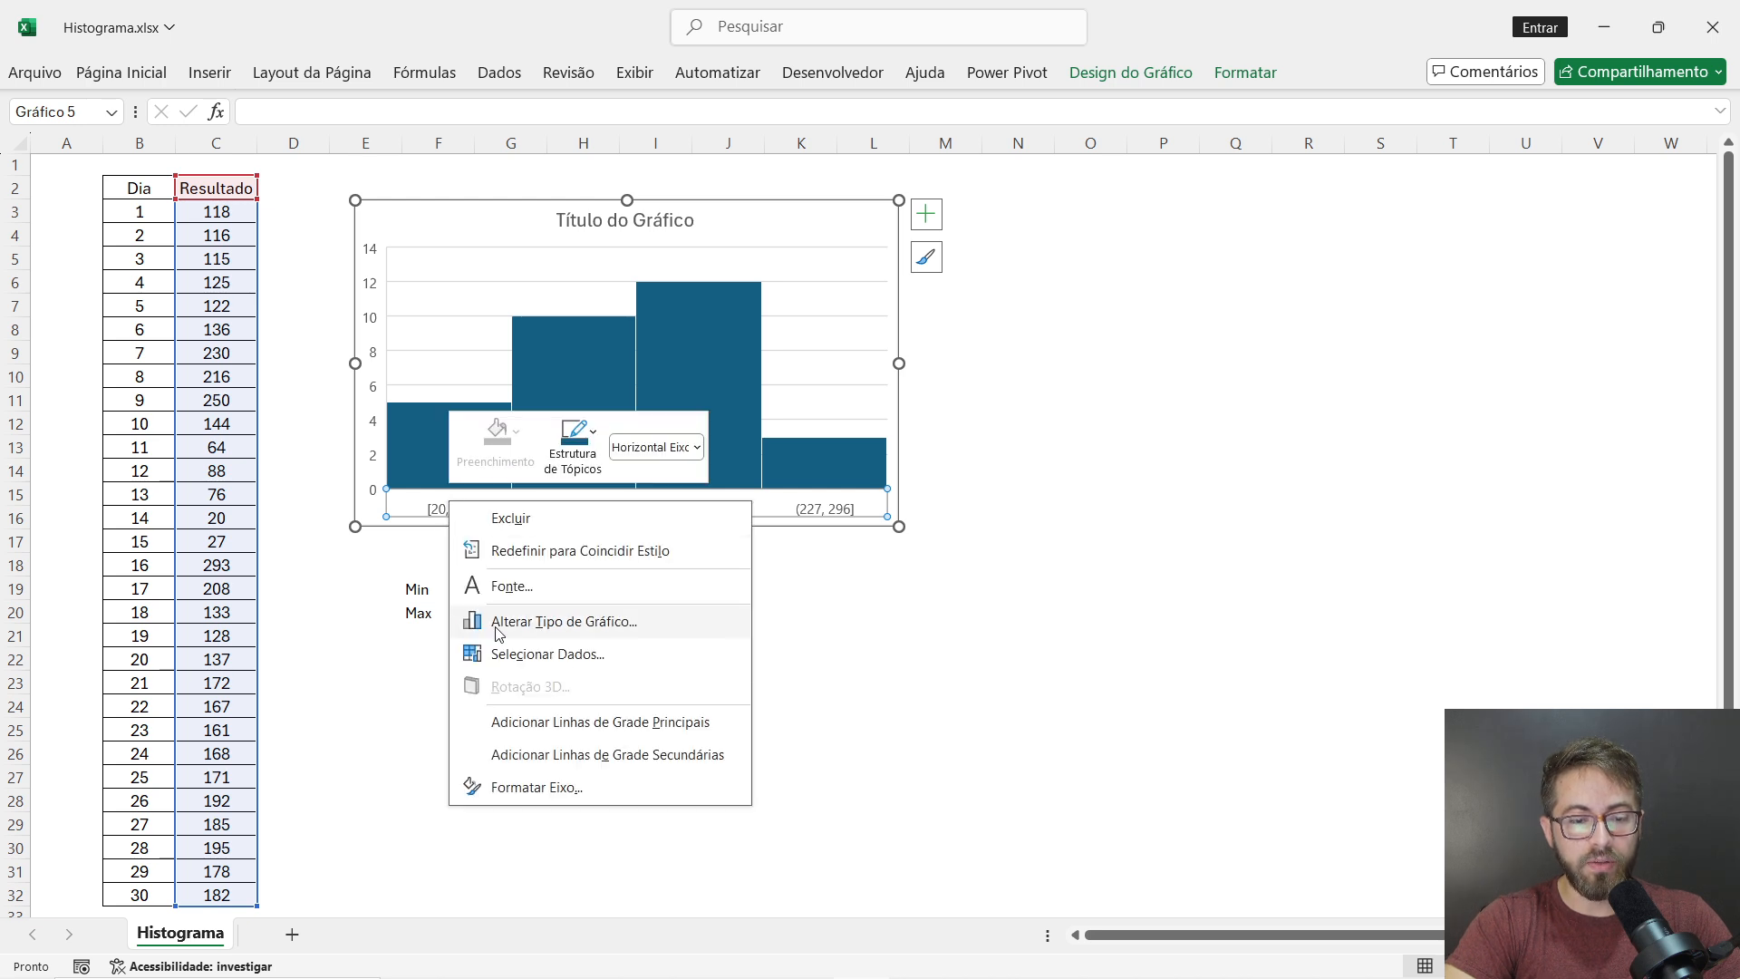
left_click(548, 789)
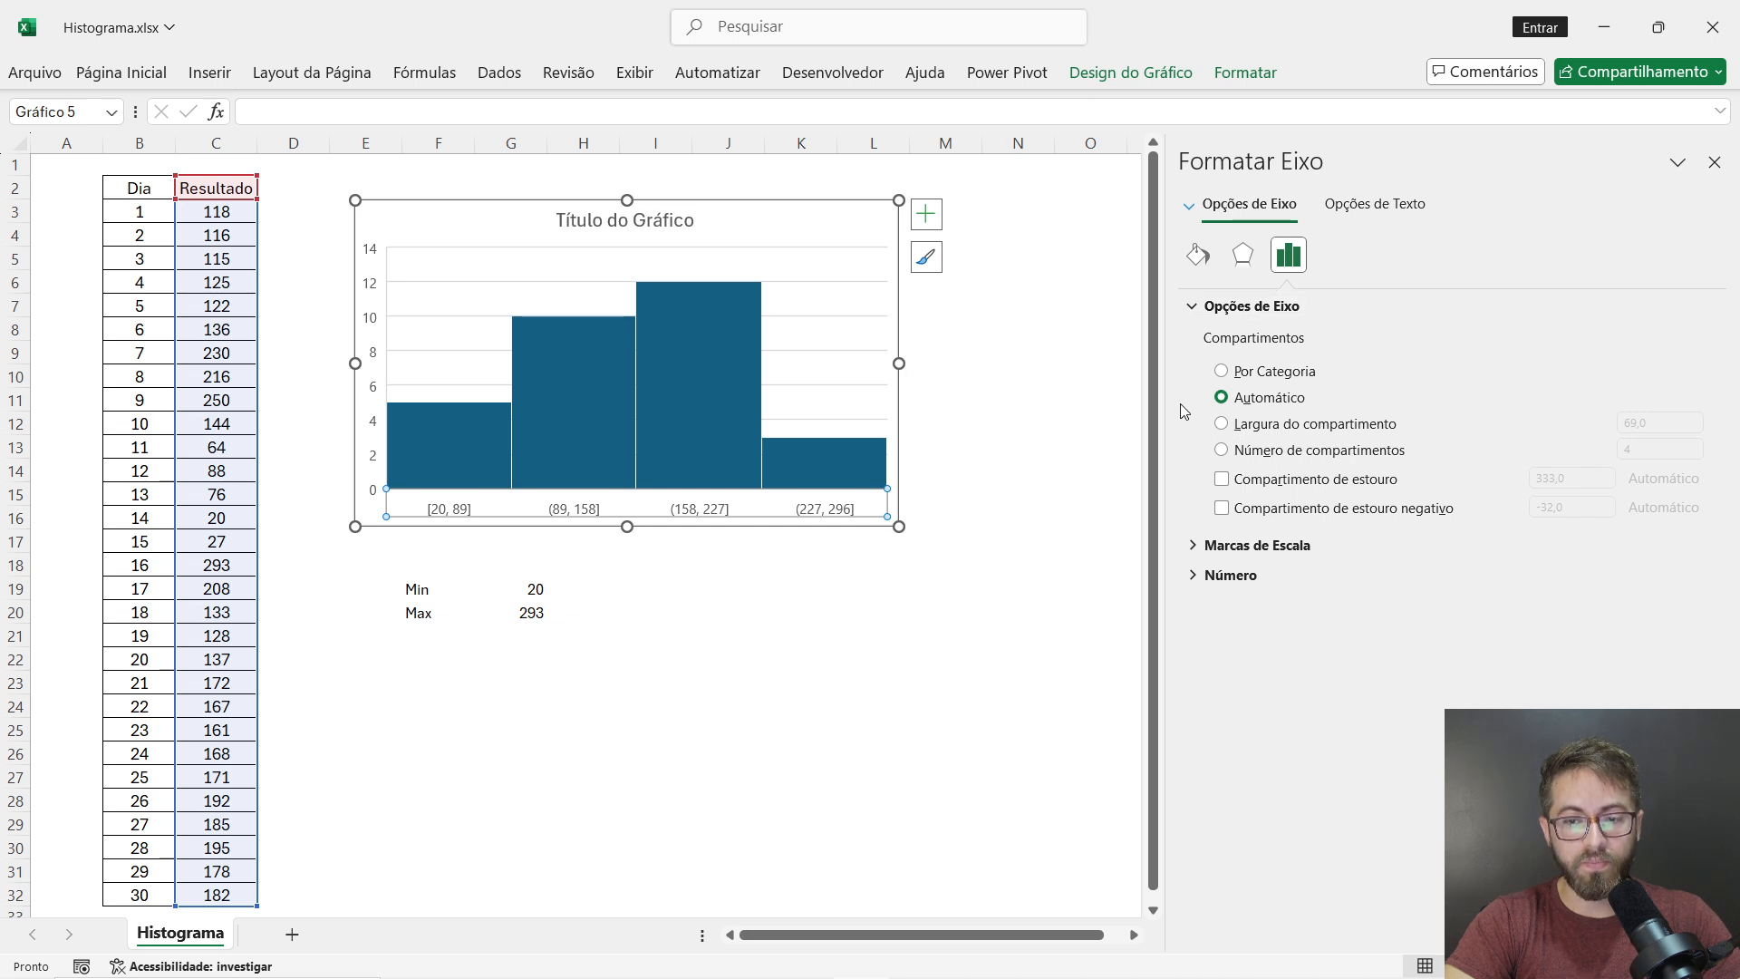
left_click_drag(1167, 349, 1428, 364)
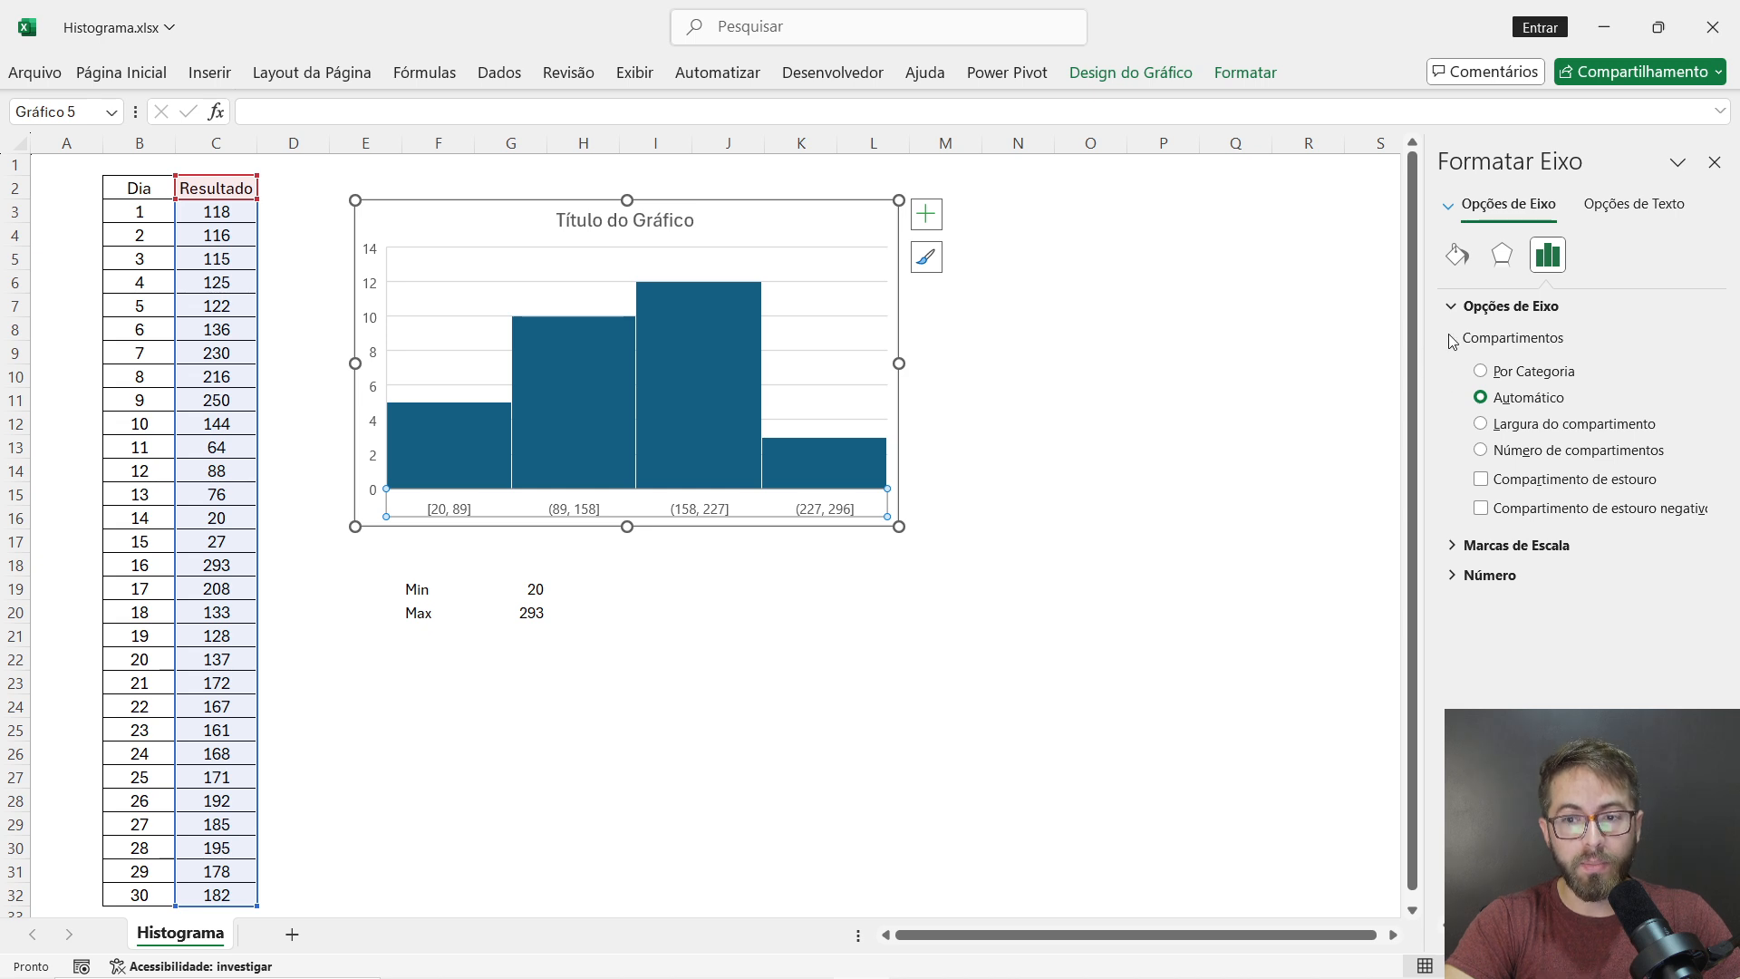
left_click_drag(1425, 330, 1183, 374)
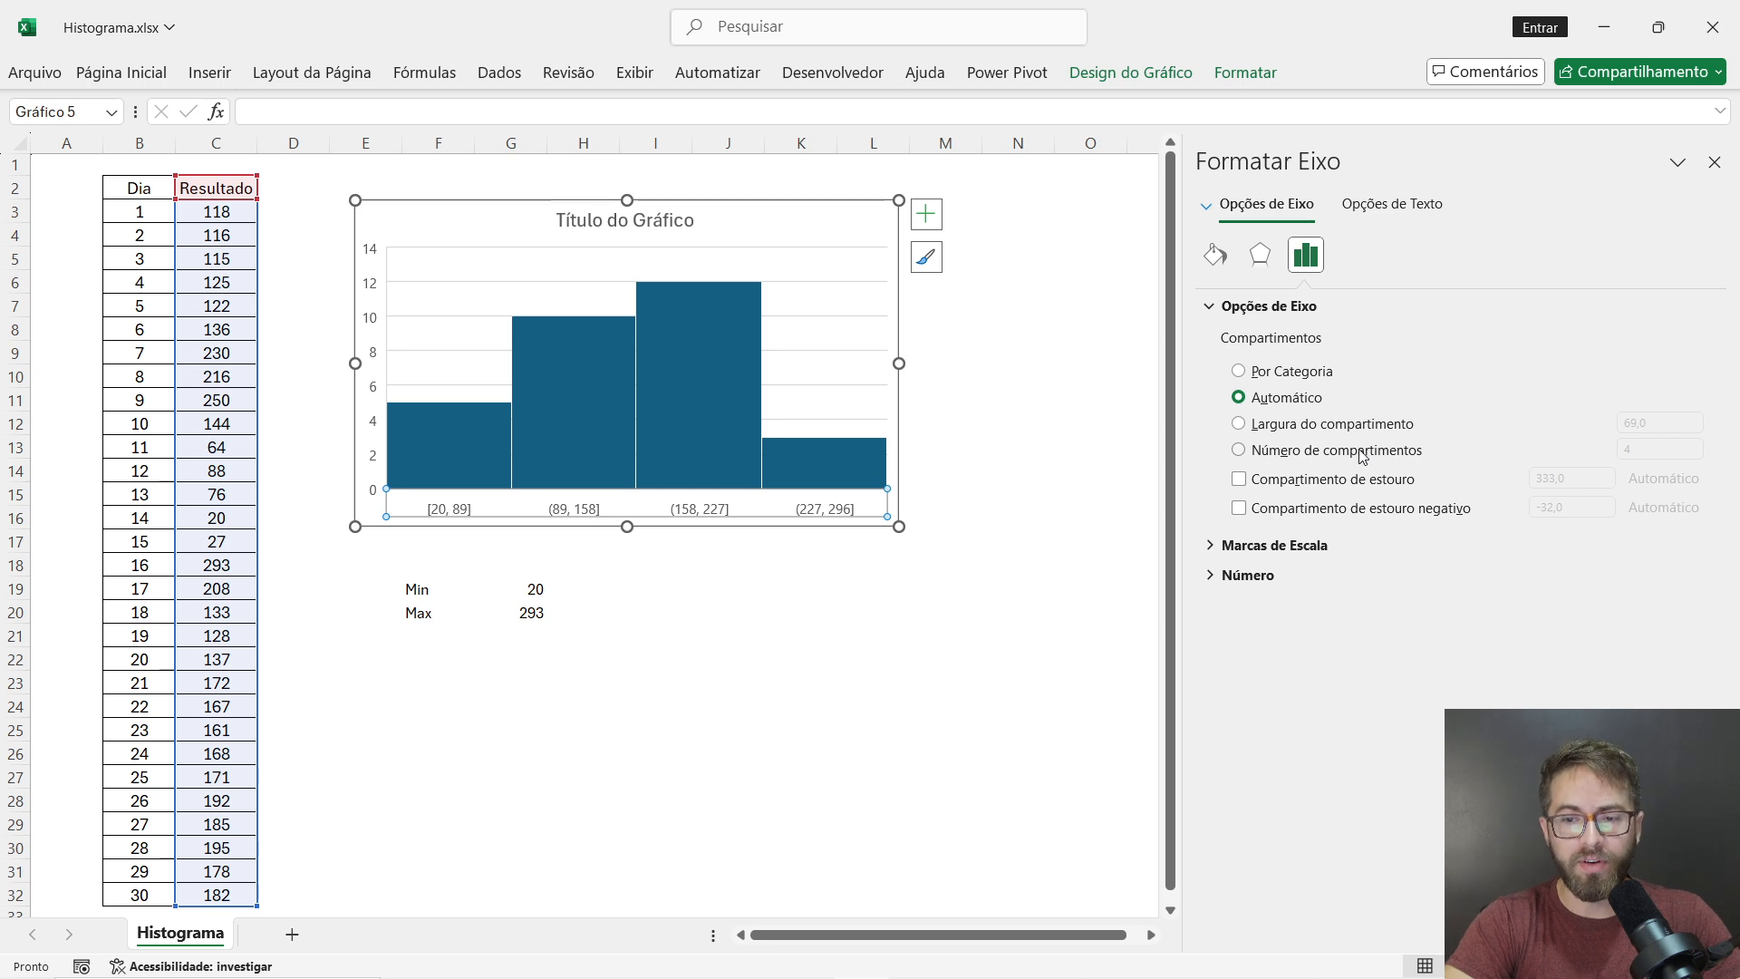
- Define the histogram's horizontal axis by number of bins and set it to 7
left_click(1240, 450)
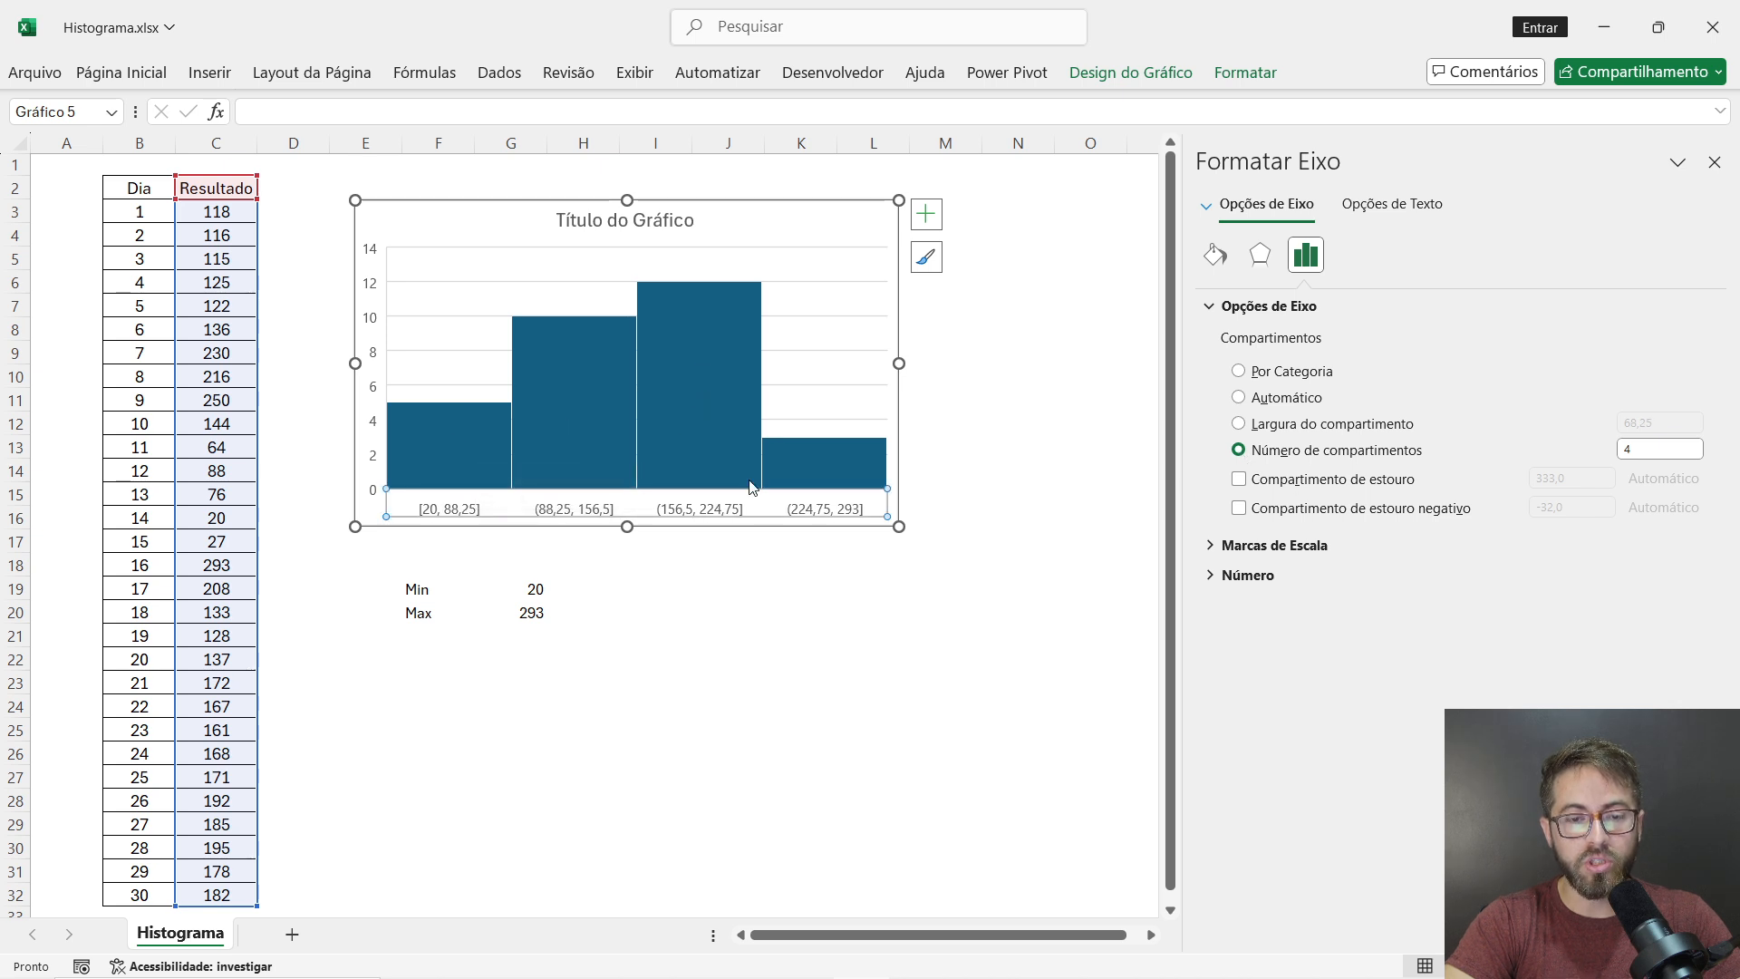
left_click(1650, 451)
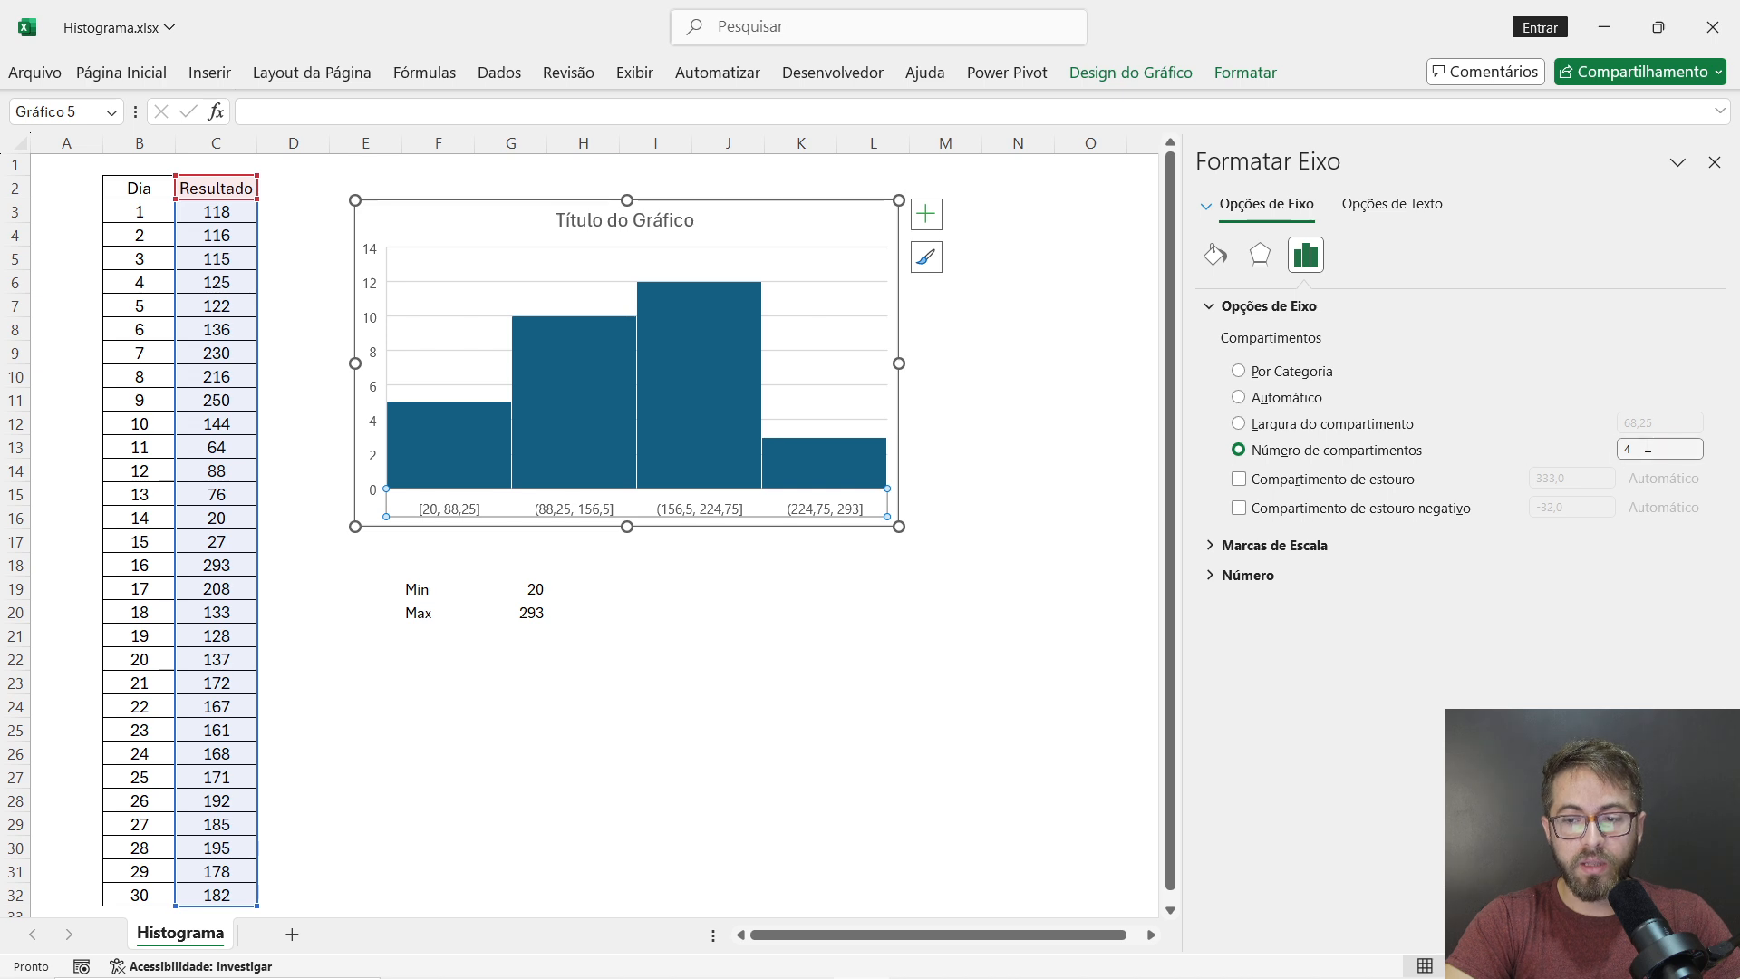
left_click_drag(1650, 453, 1581, 452)
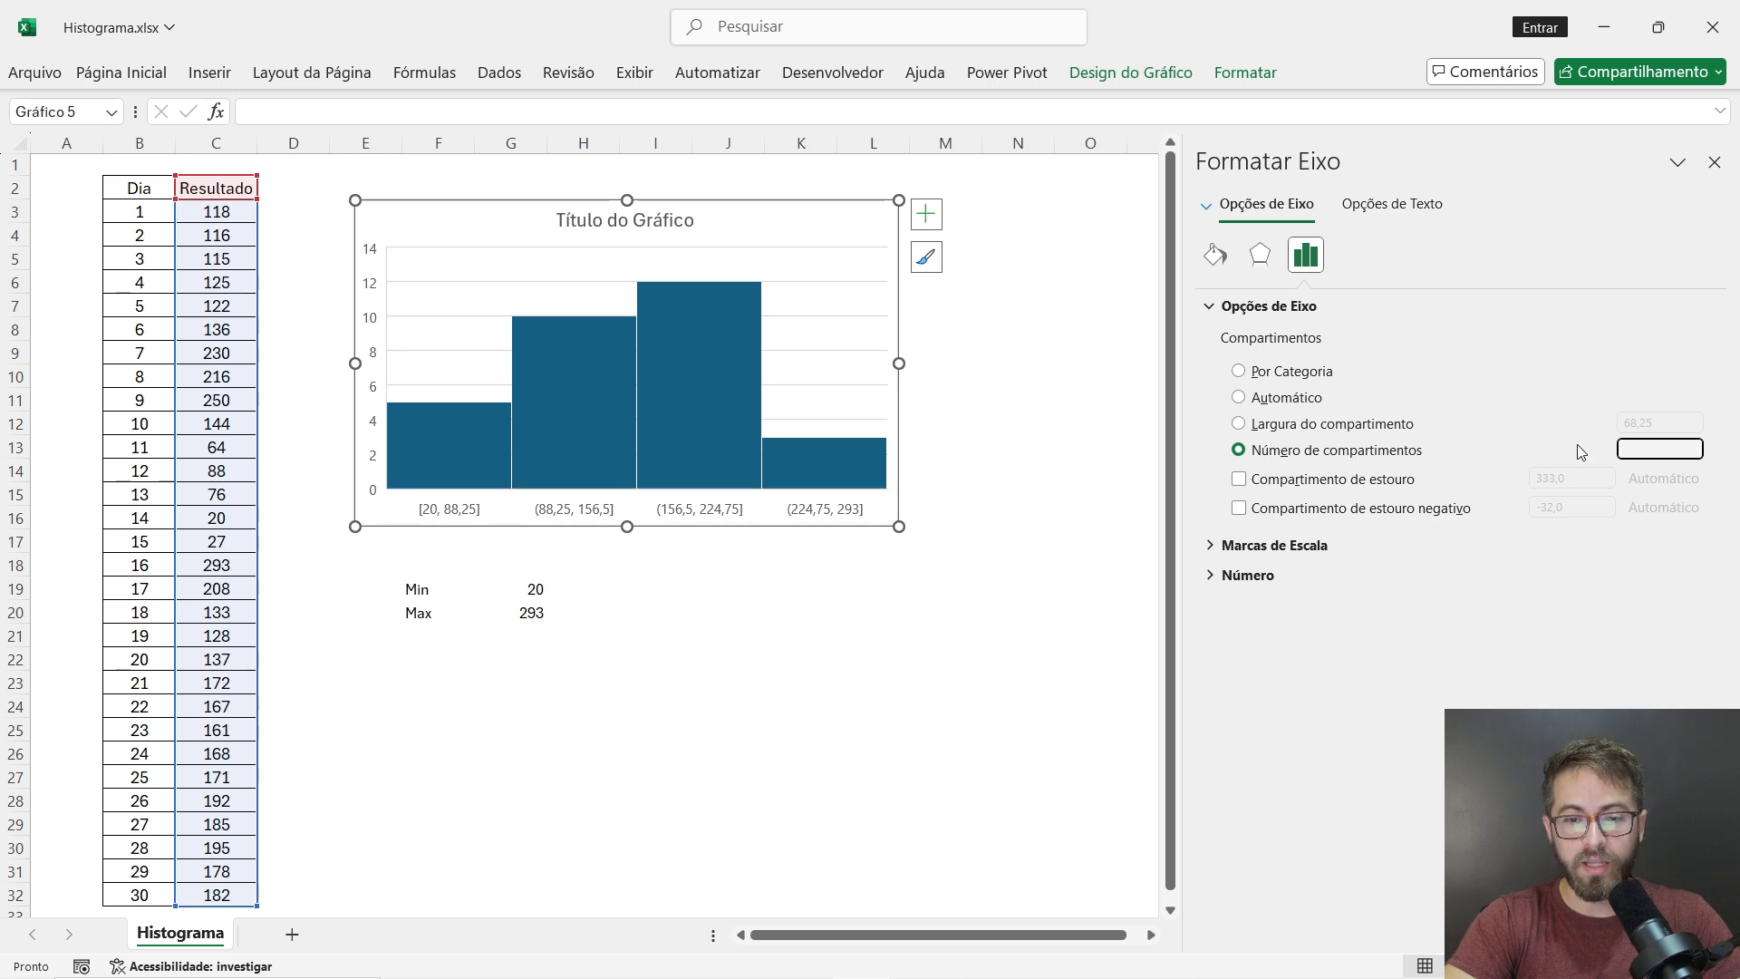
key("Return")
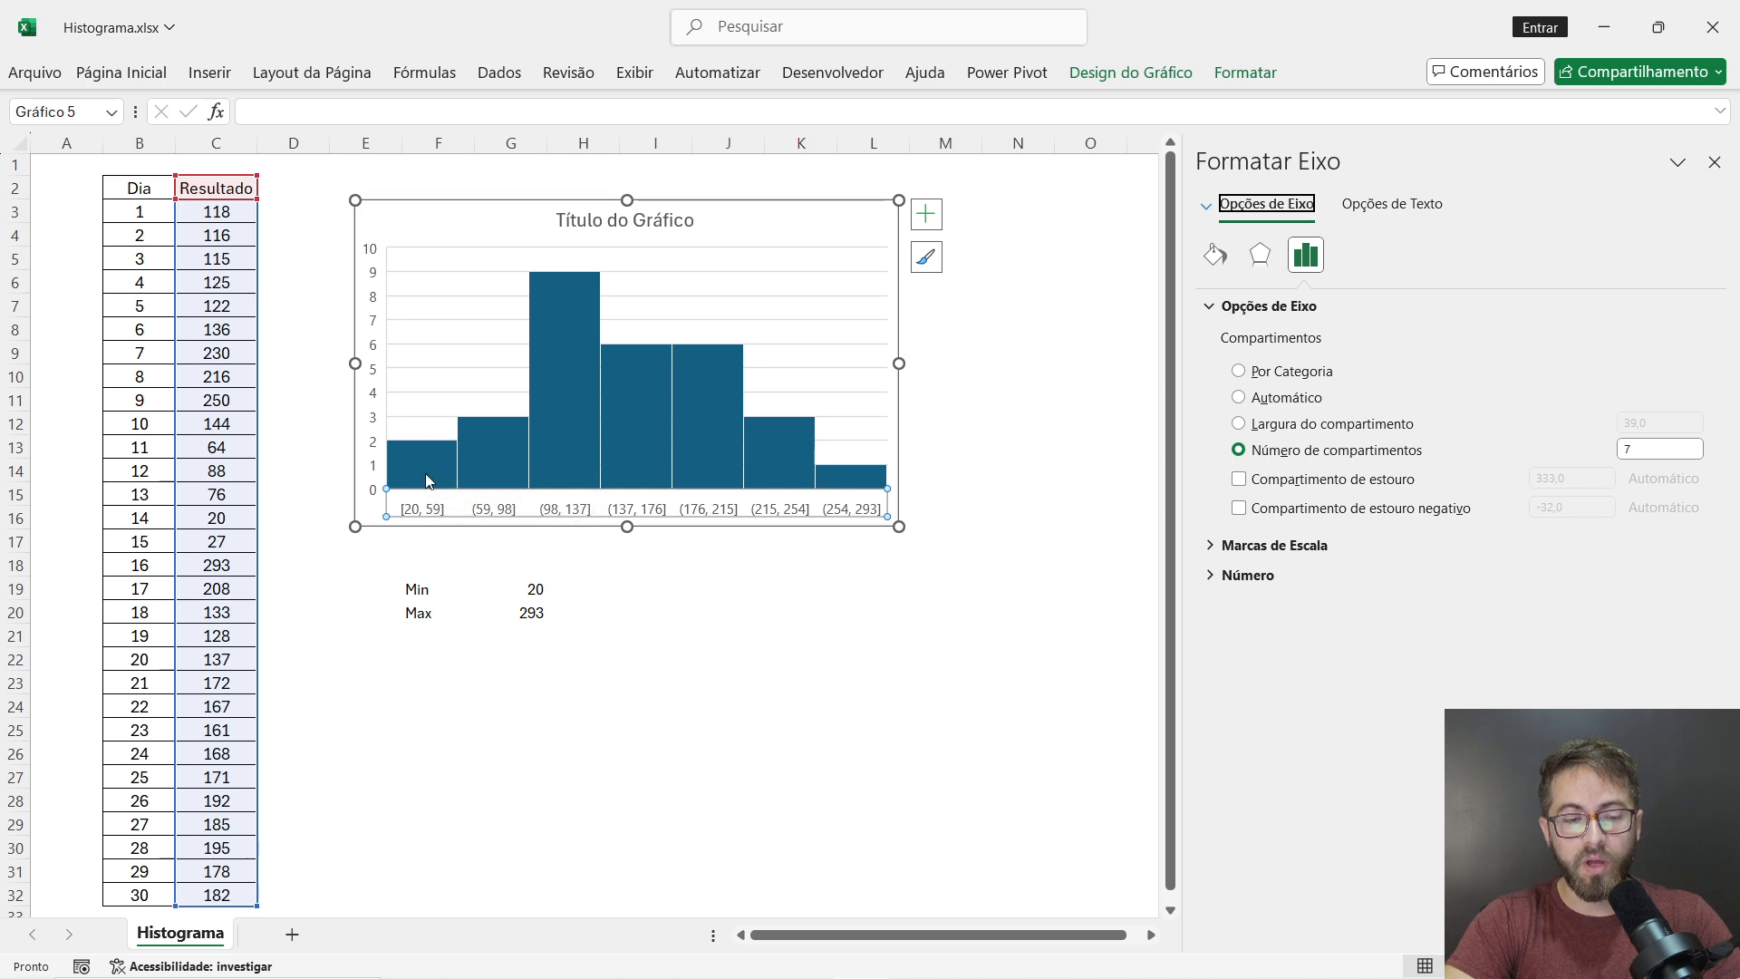
mouse_move(427, 488)
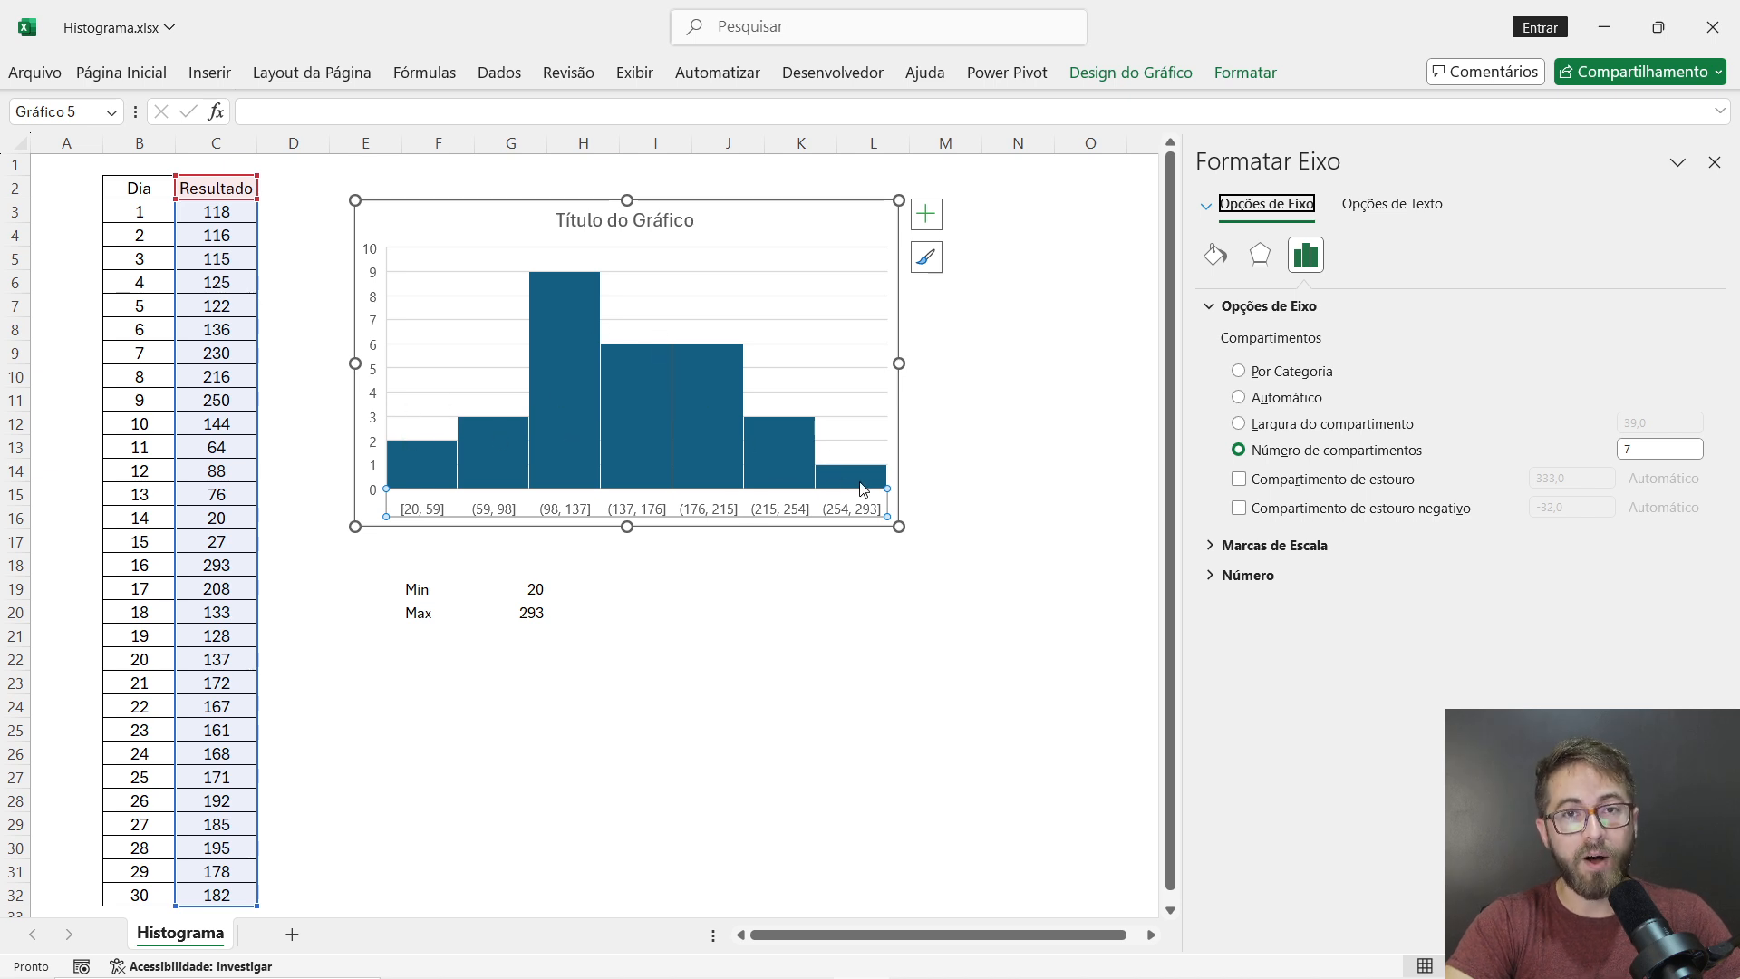
mouse_move(863, 489)
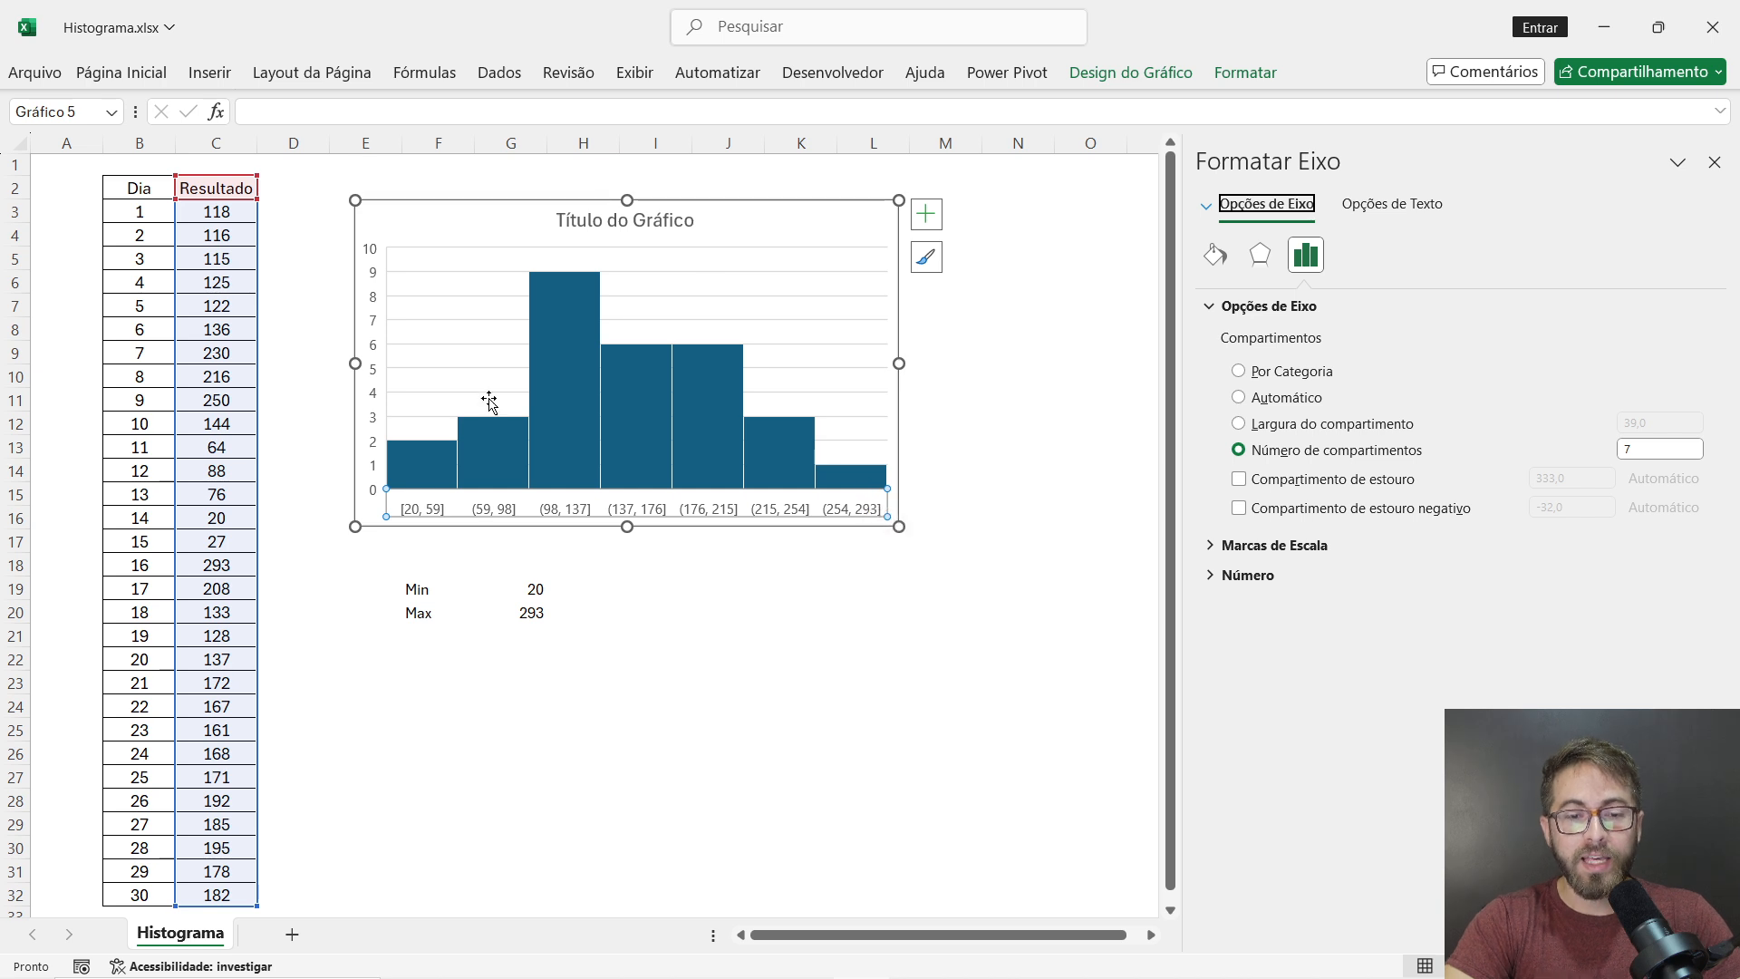
- Define the histogram's horizontal axis by bin width and set the width to 20
left_click(1249, 426)
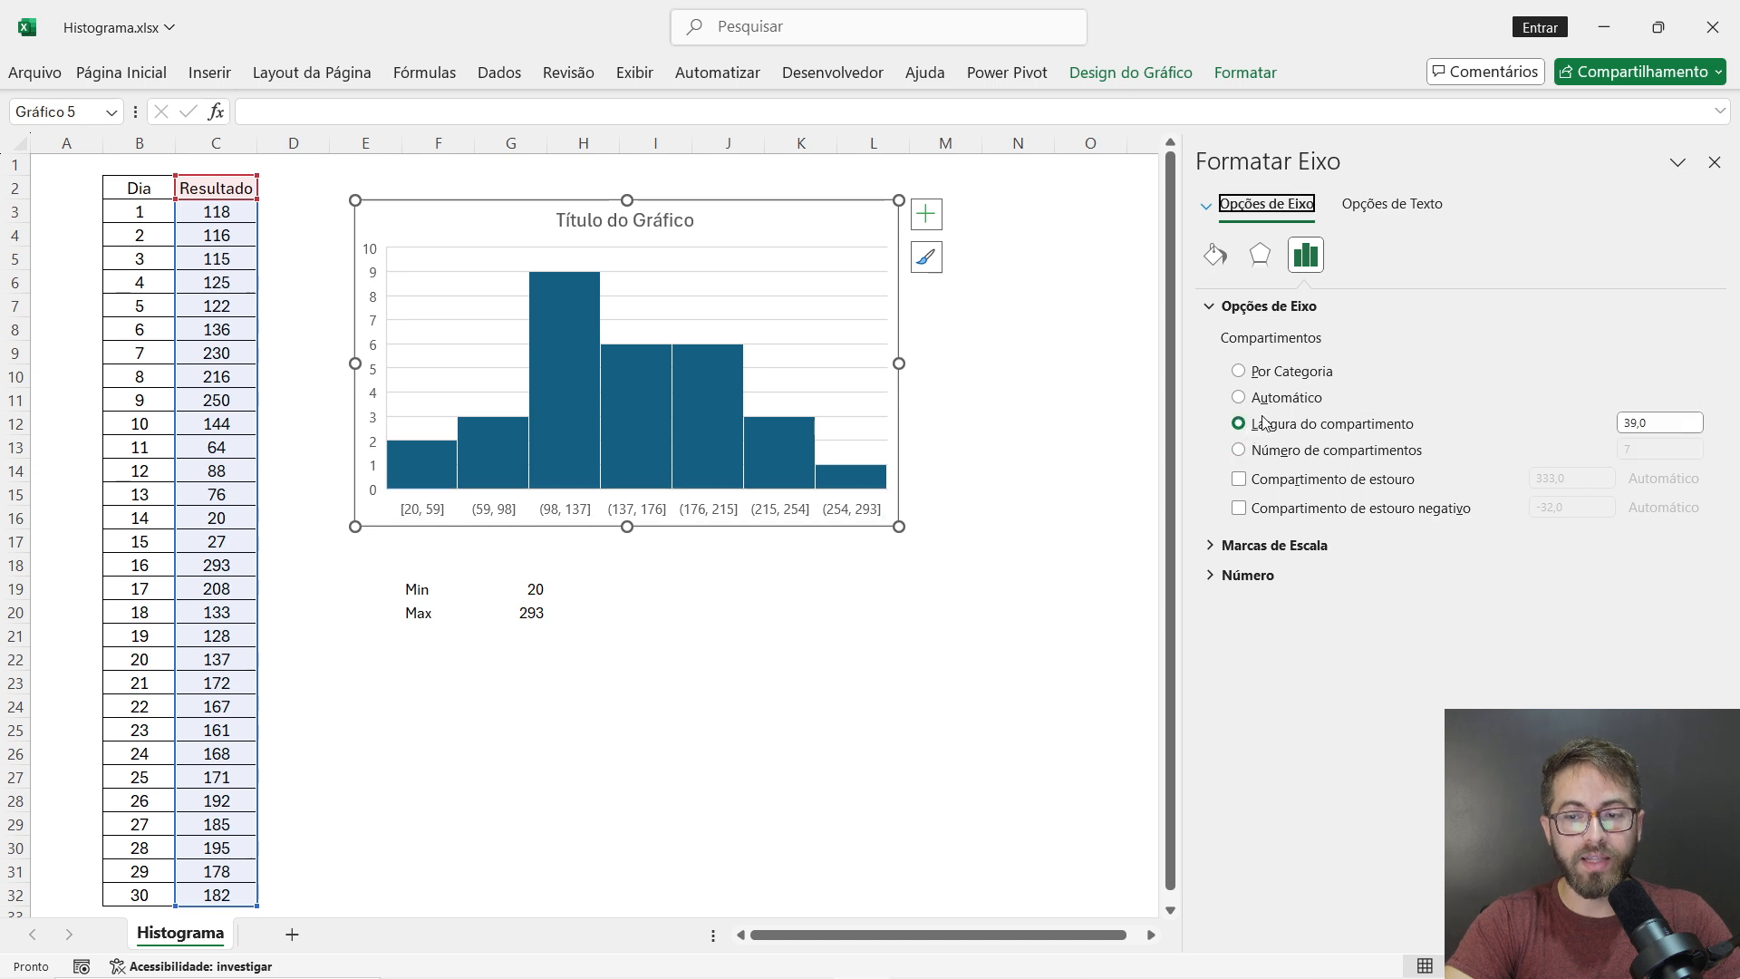
left_click(1666, 426)
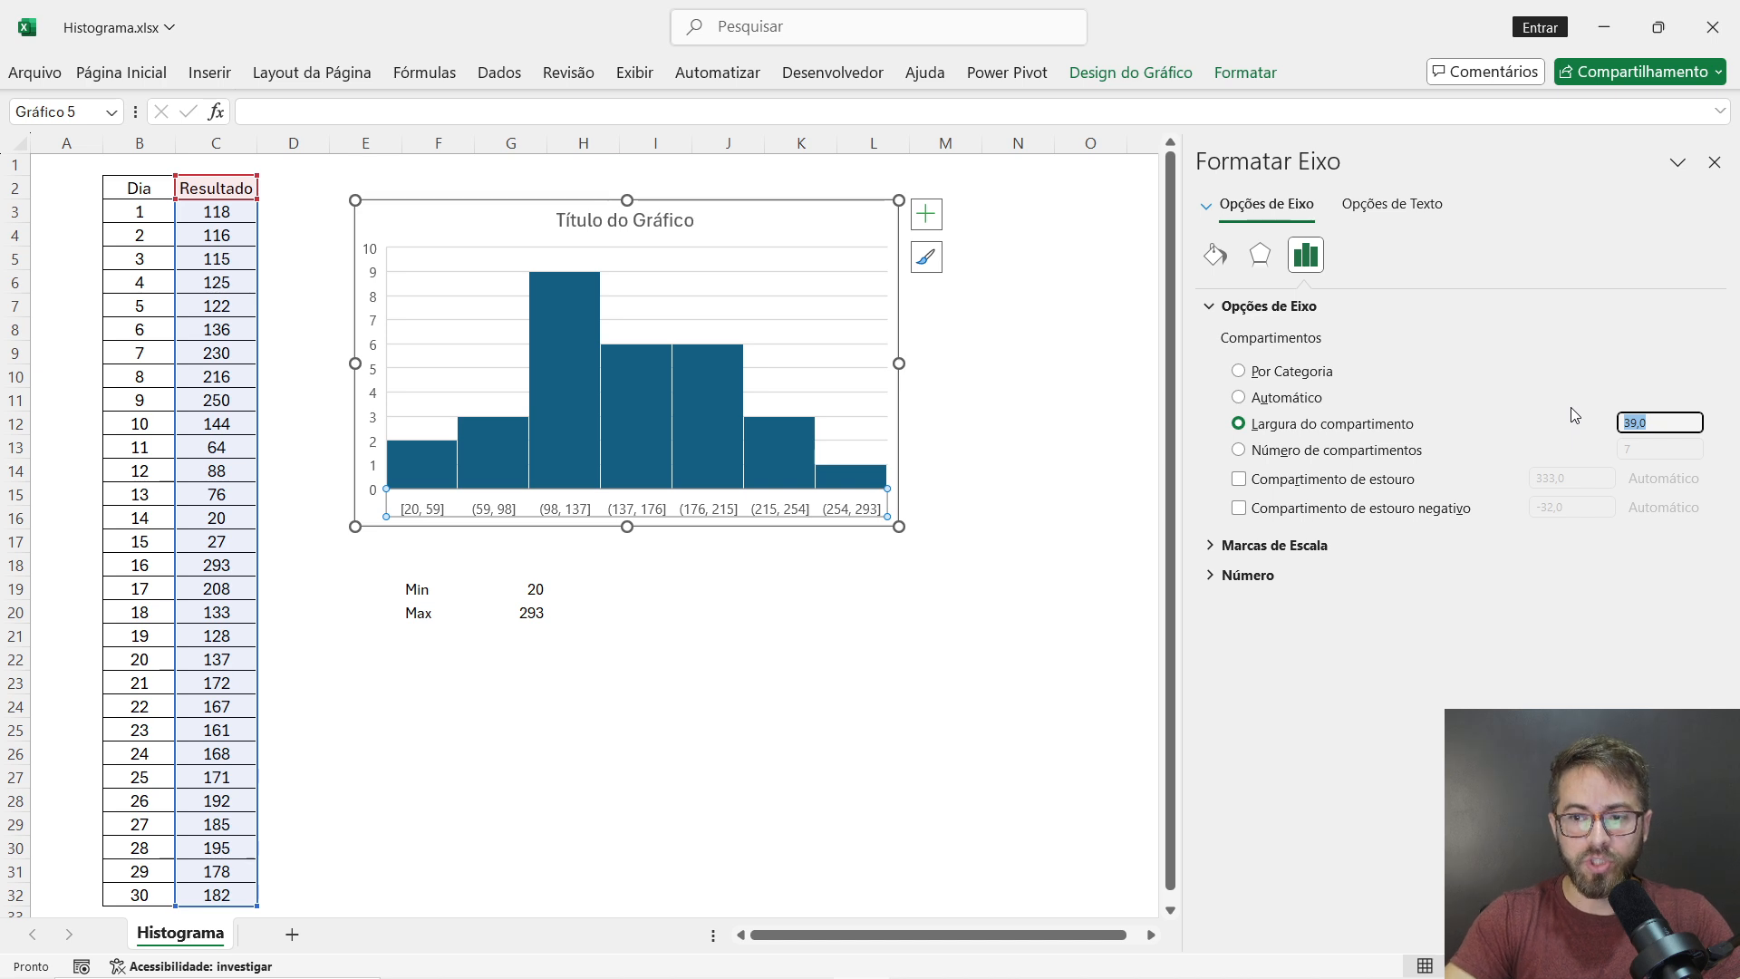
type("20")
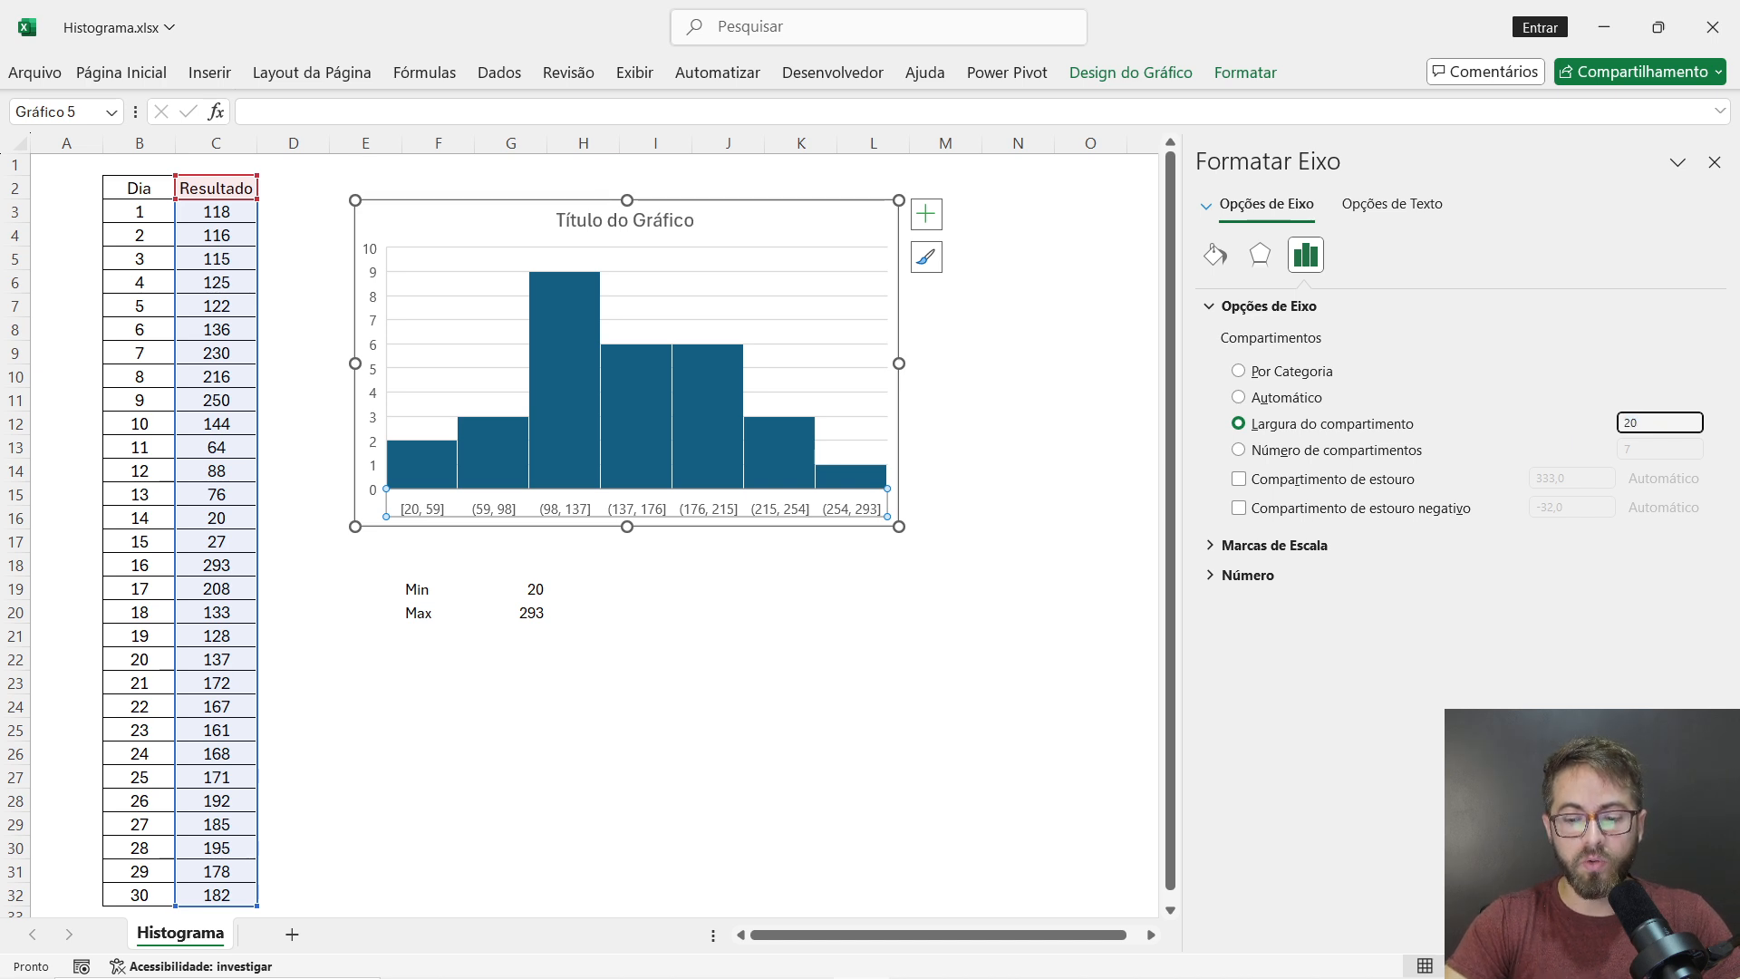
key("Return")
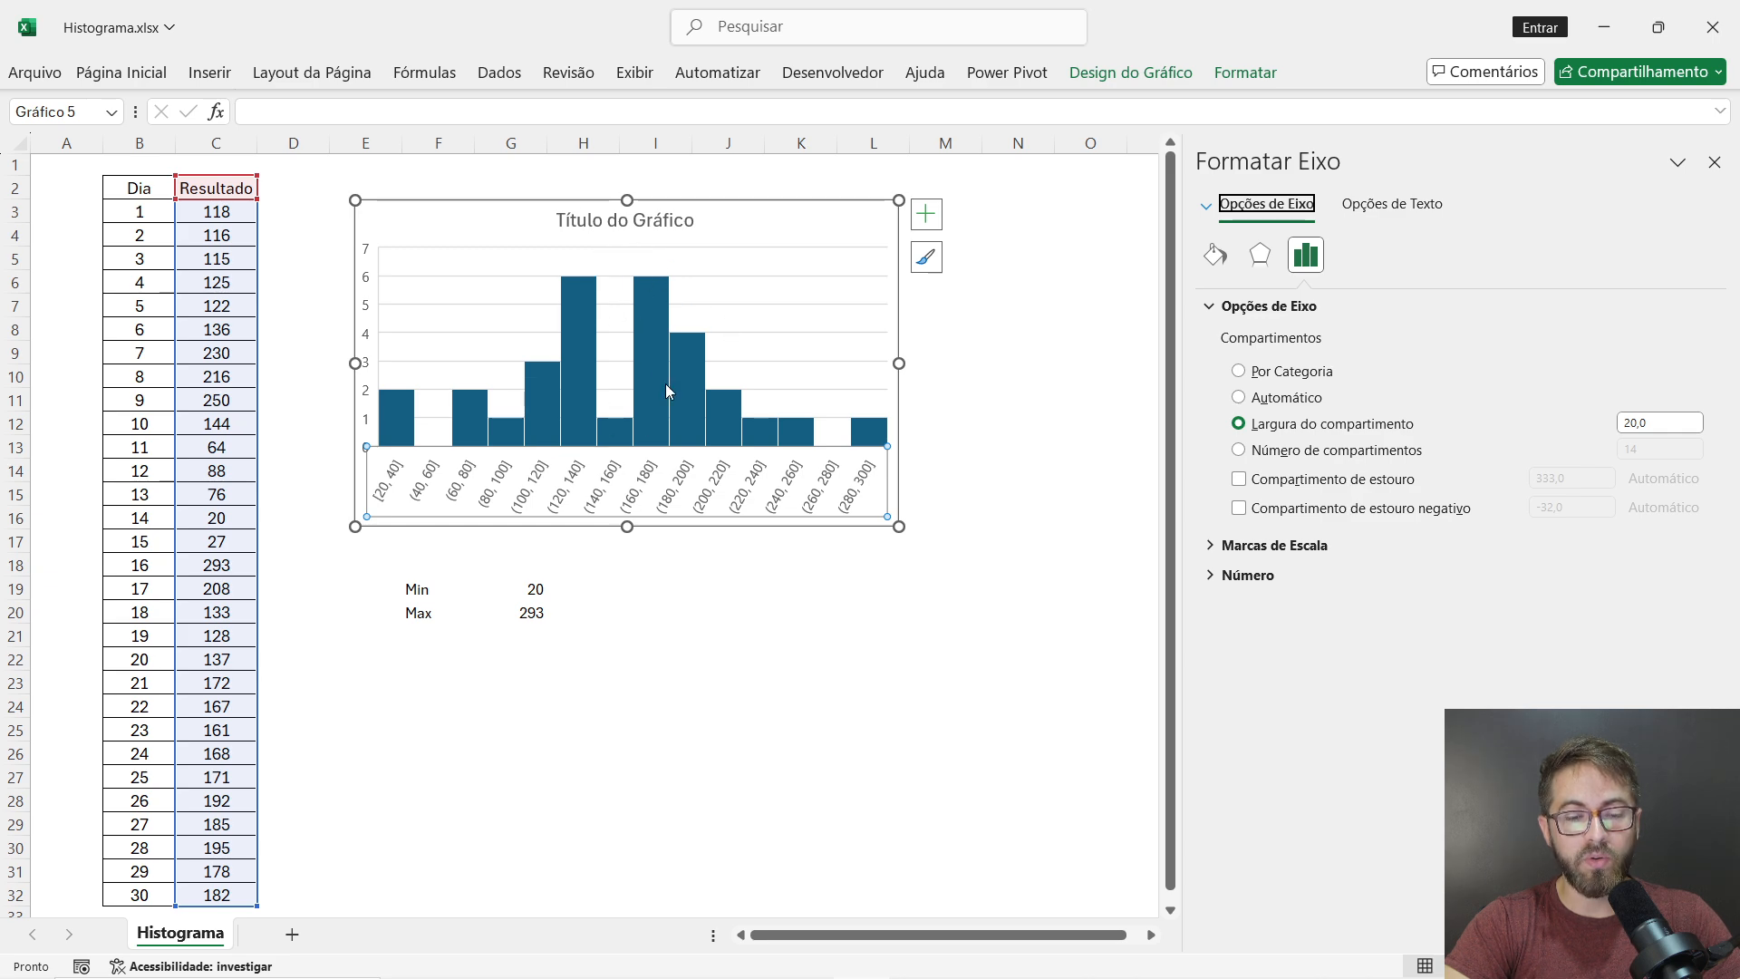
- Label cell F22 as media, below the Min and Max rows
left_click(419, 666)
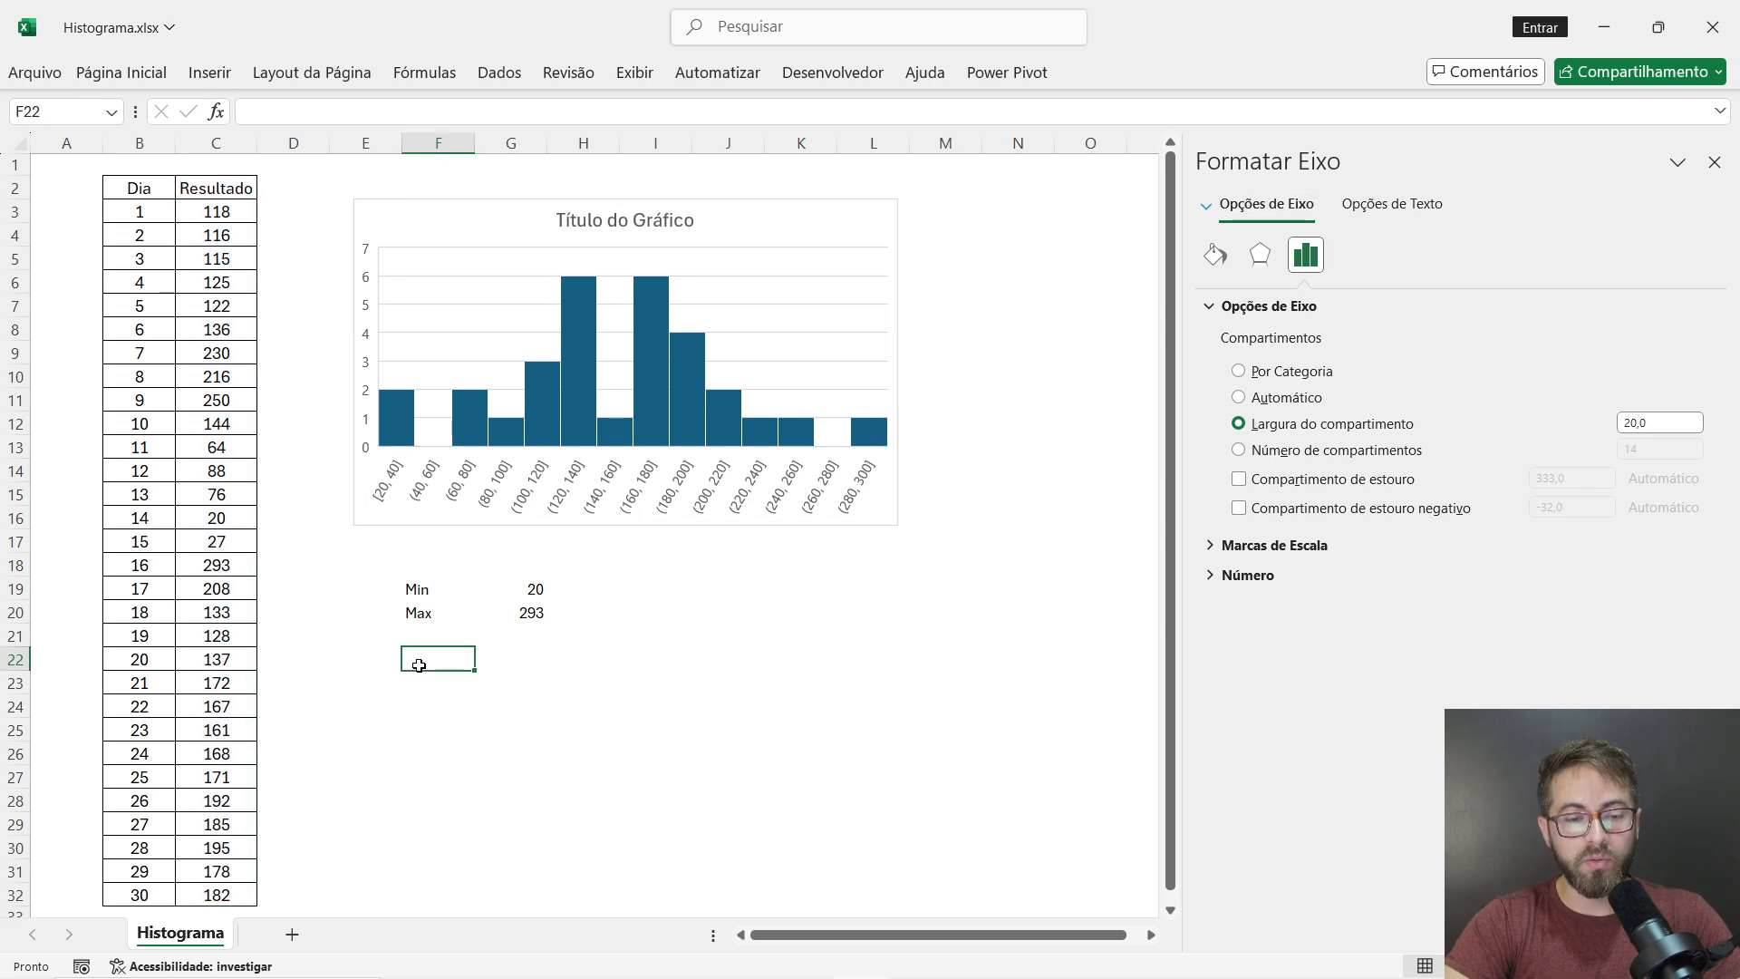
type("=m")
key("BackSpace")
key("BackSpace")
type("media")
key("Tab")
- Calculate the average of column C in cell G22 with the MÉDIA function
type("=me")
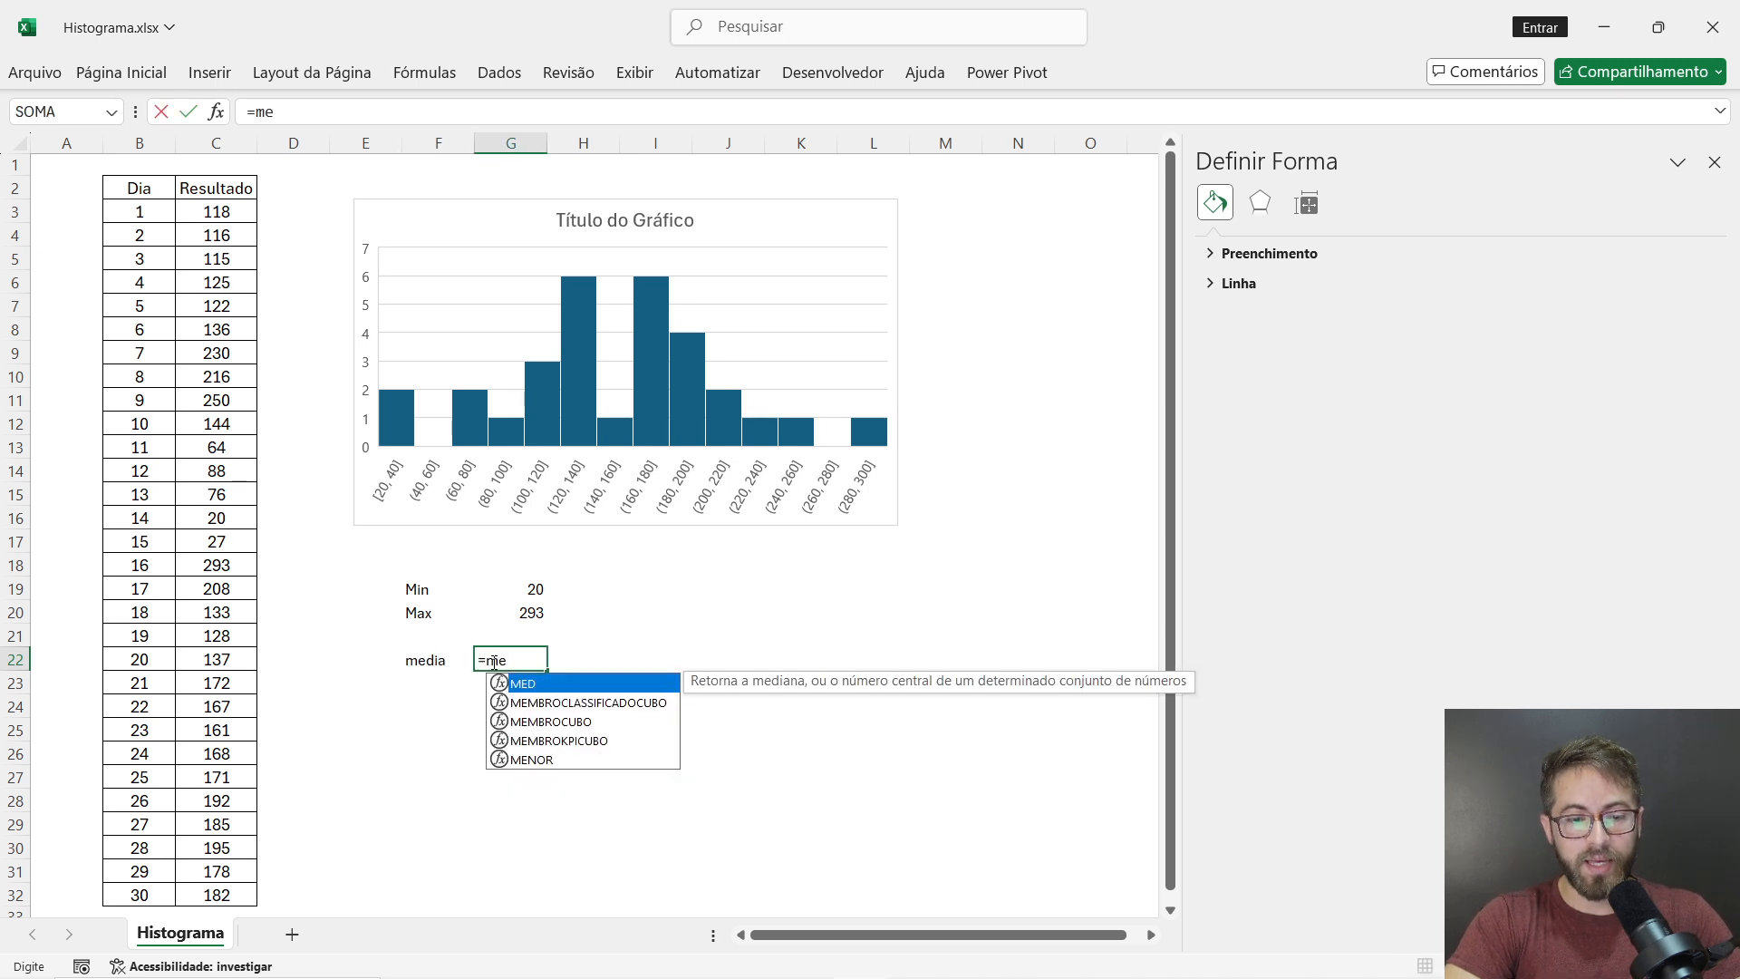
key("BackSpace")
type("éd")
key("Tab")
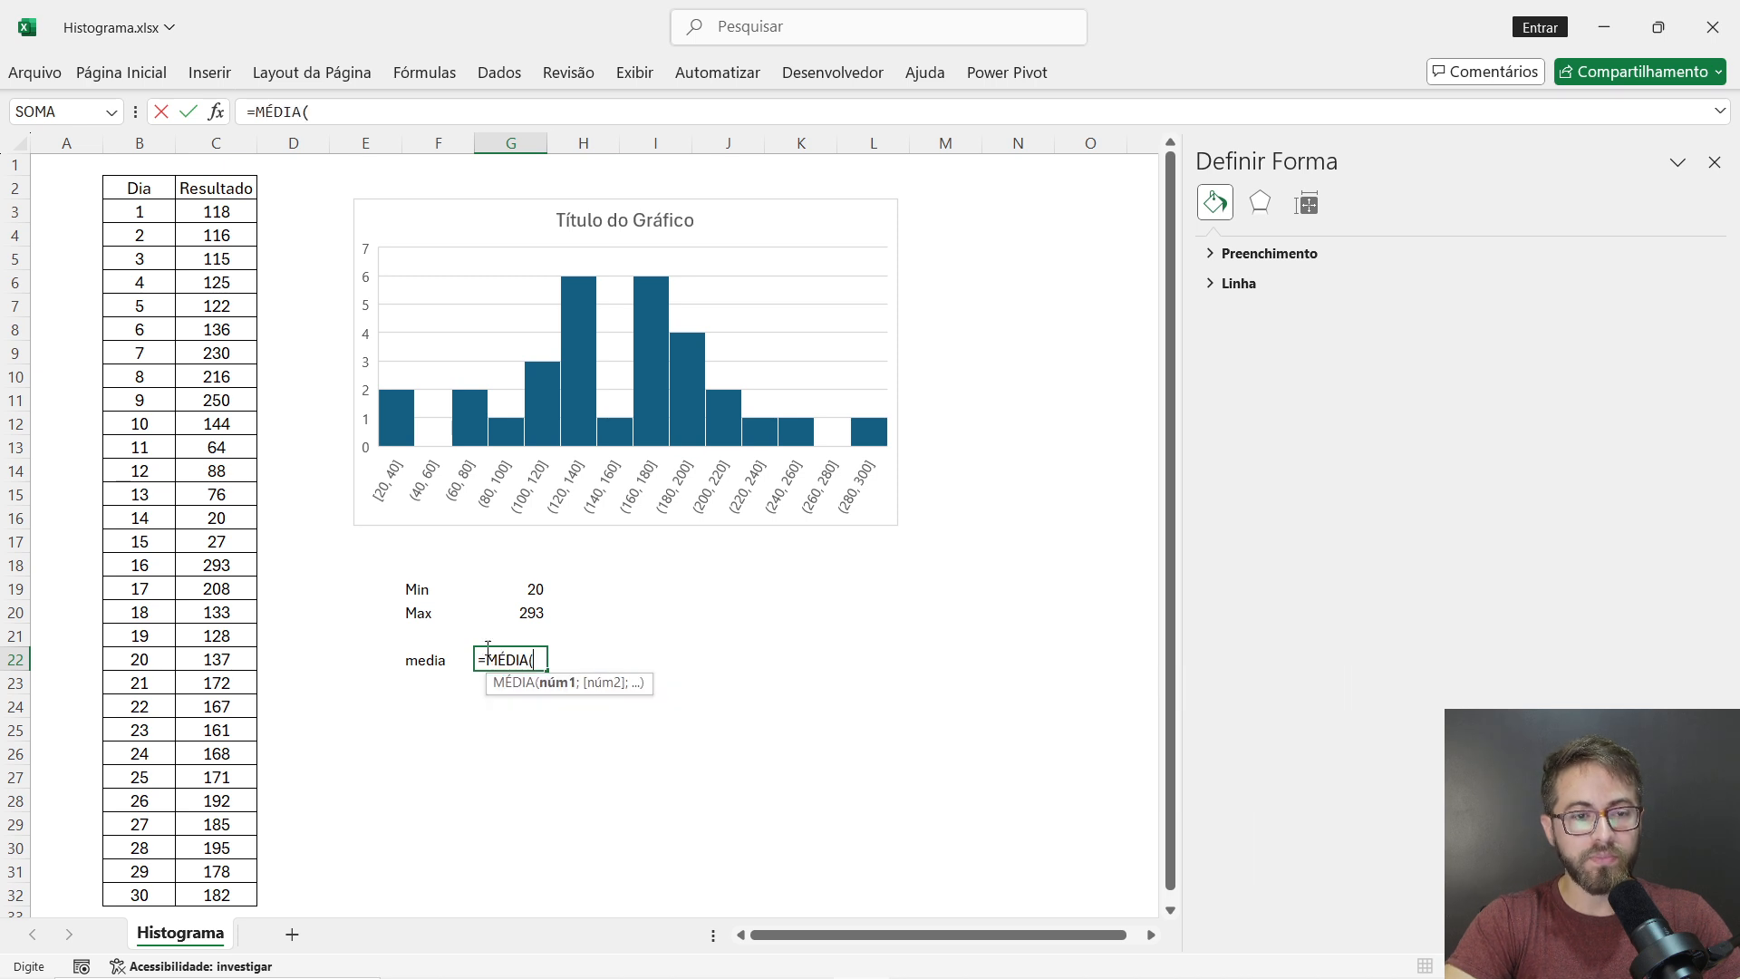
left_click(220, 133)
key("Return")
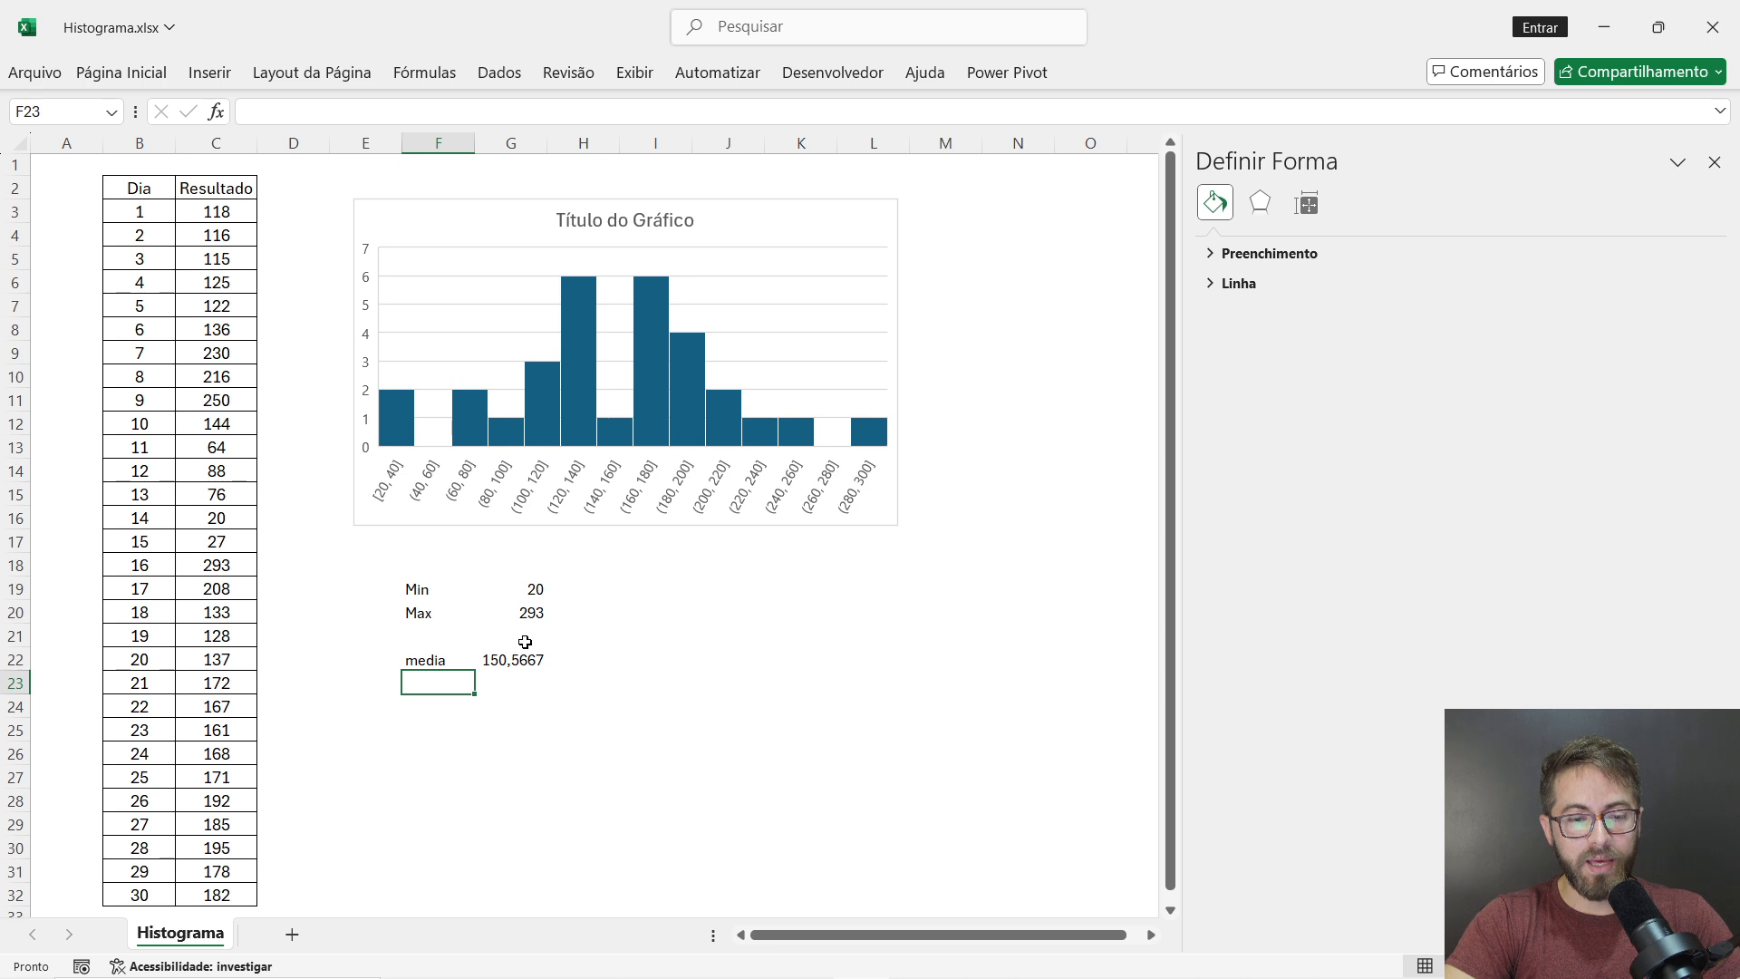
- Label cell F23 as mediana and calculate the median of column C in G23 with the MED function
type("medi")
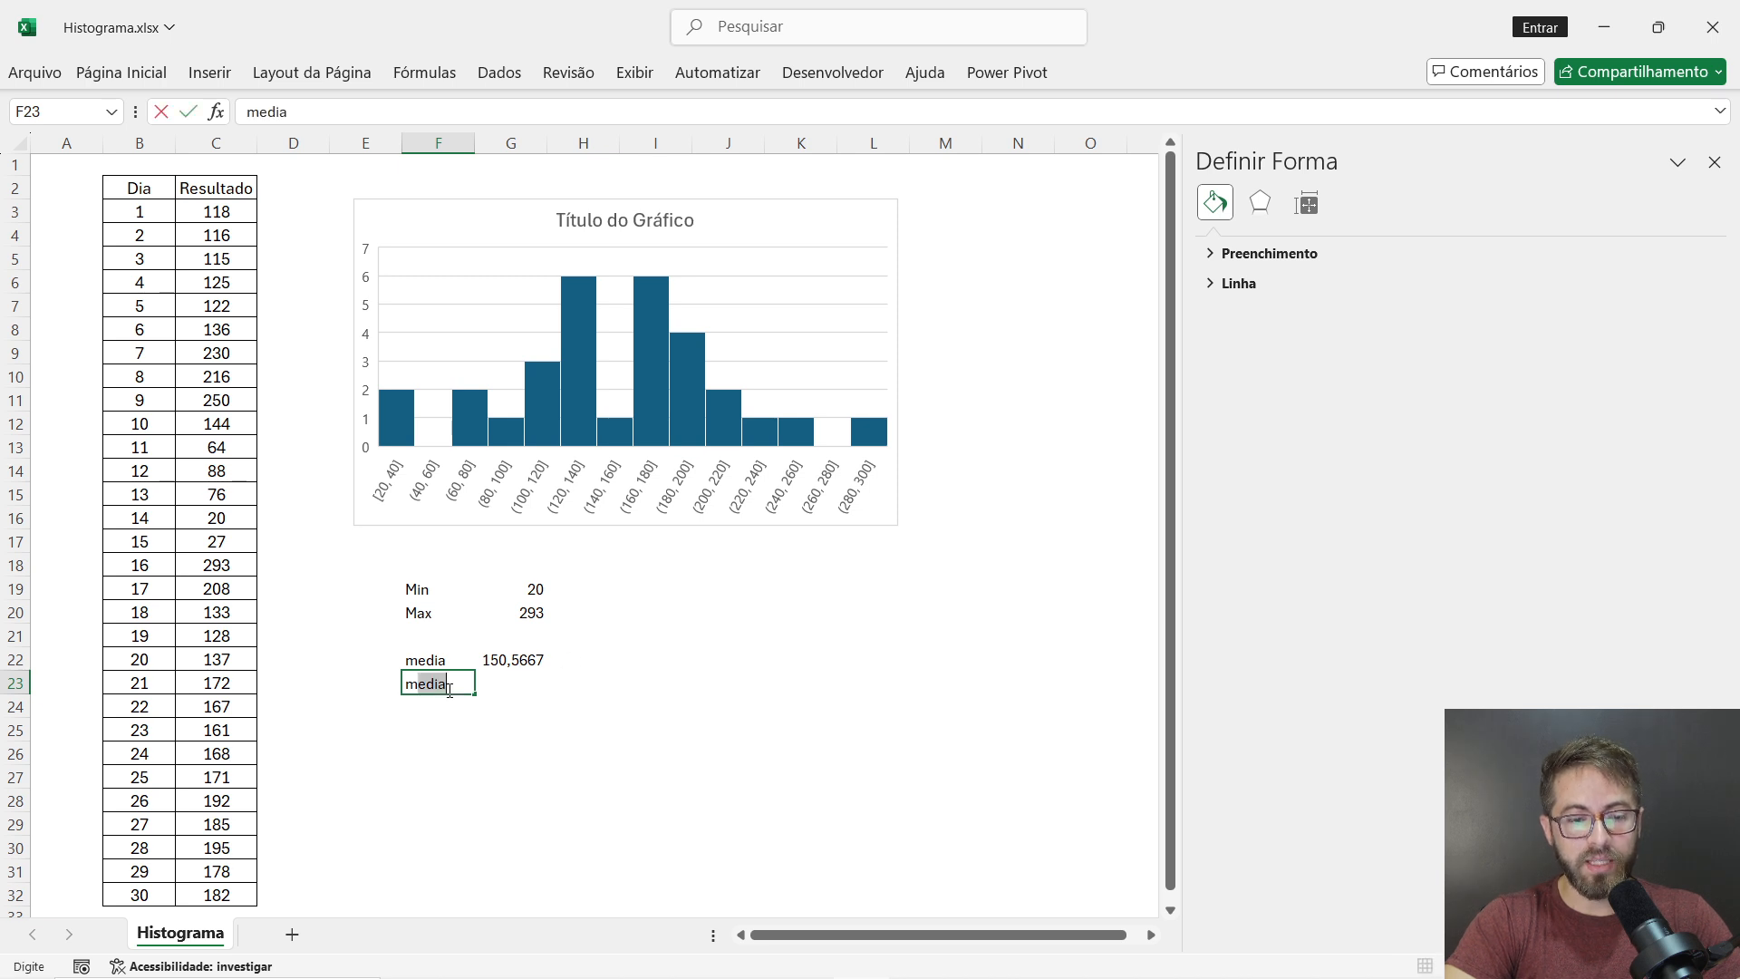
type("an")
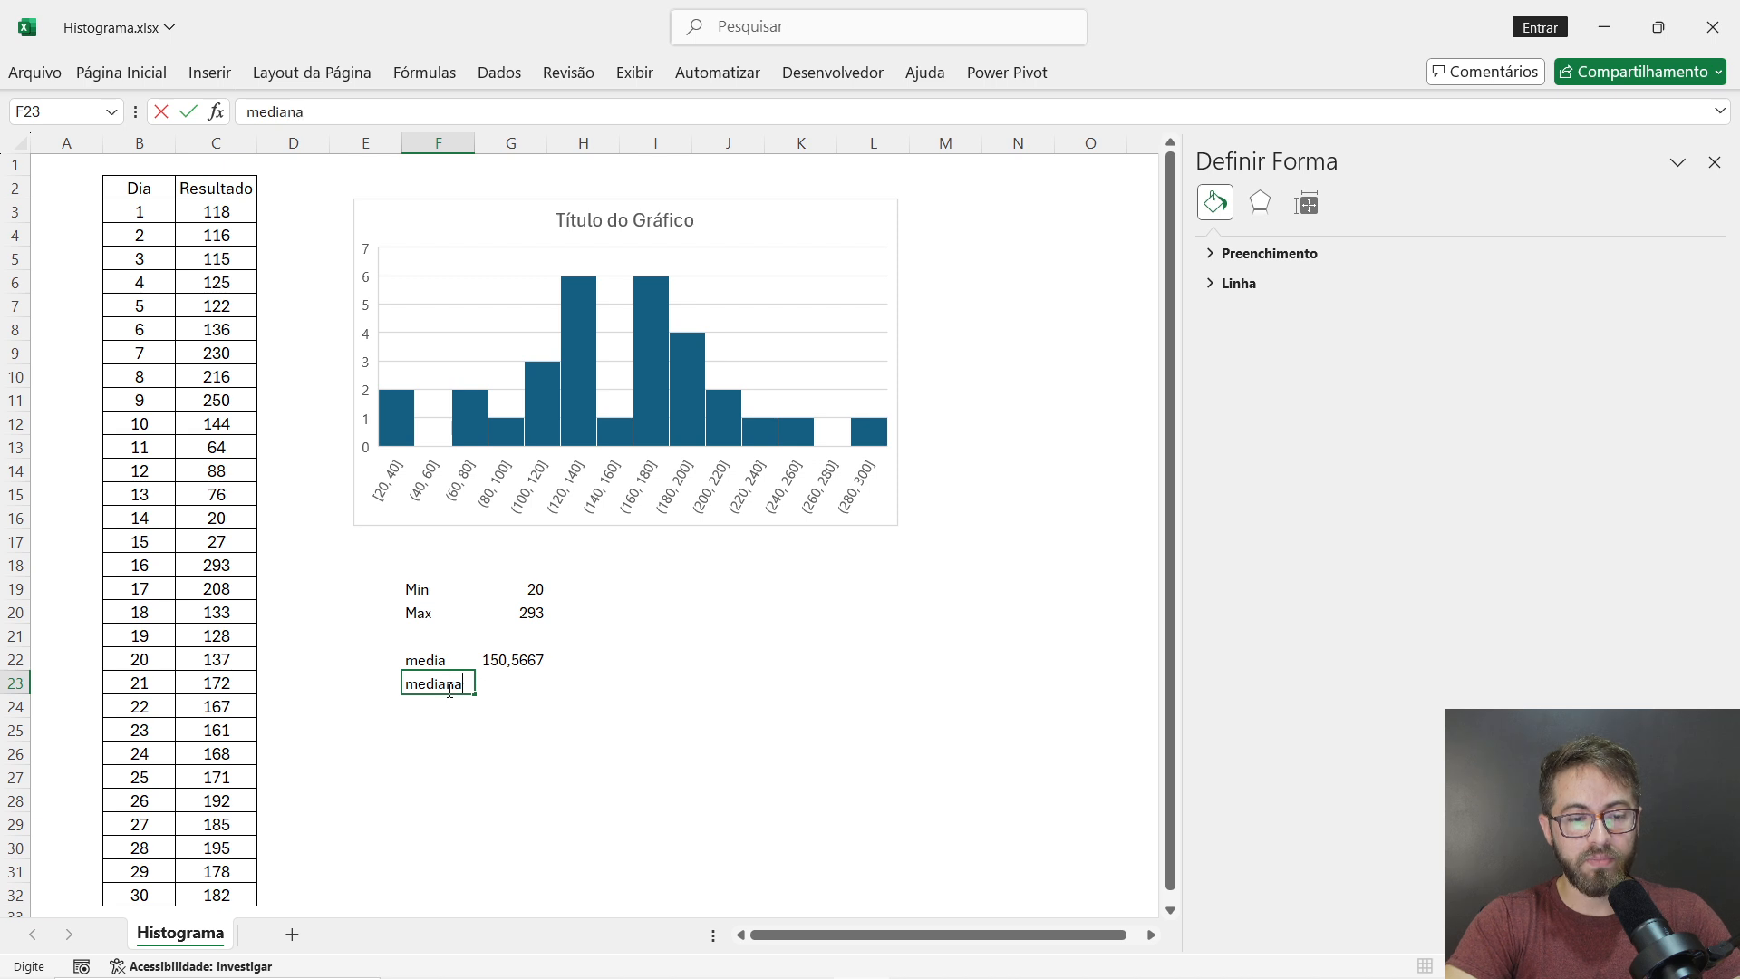
type("a")
key("Tab")
type("=")
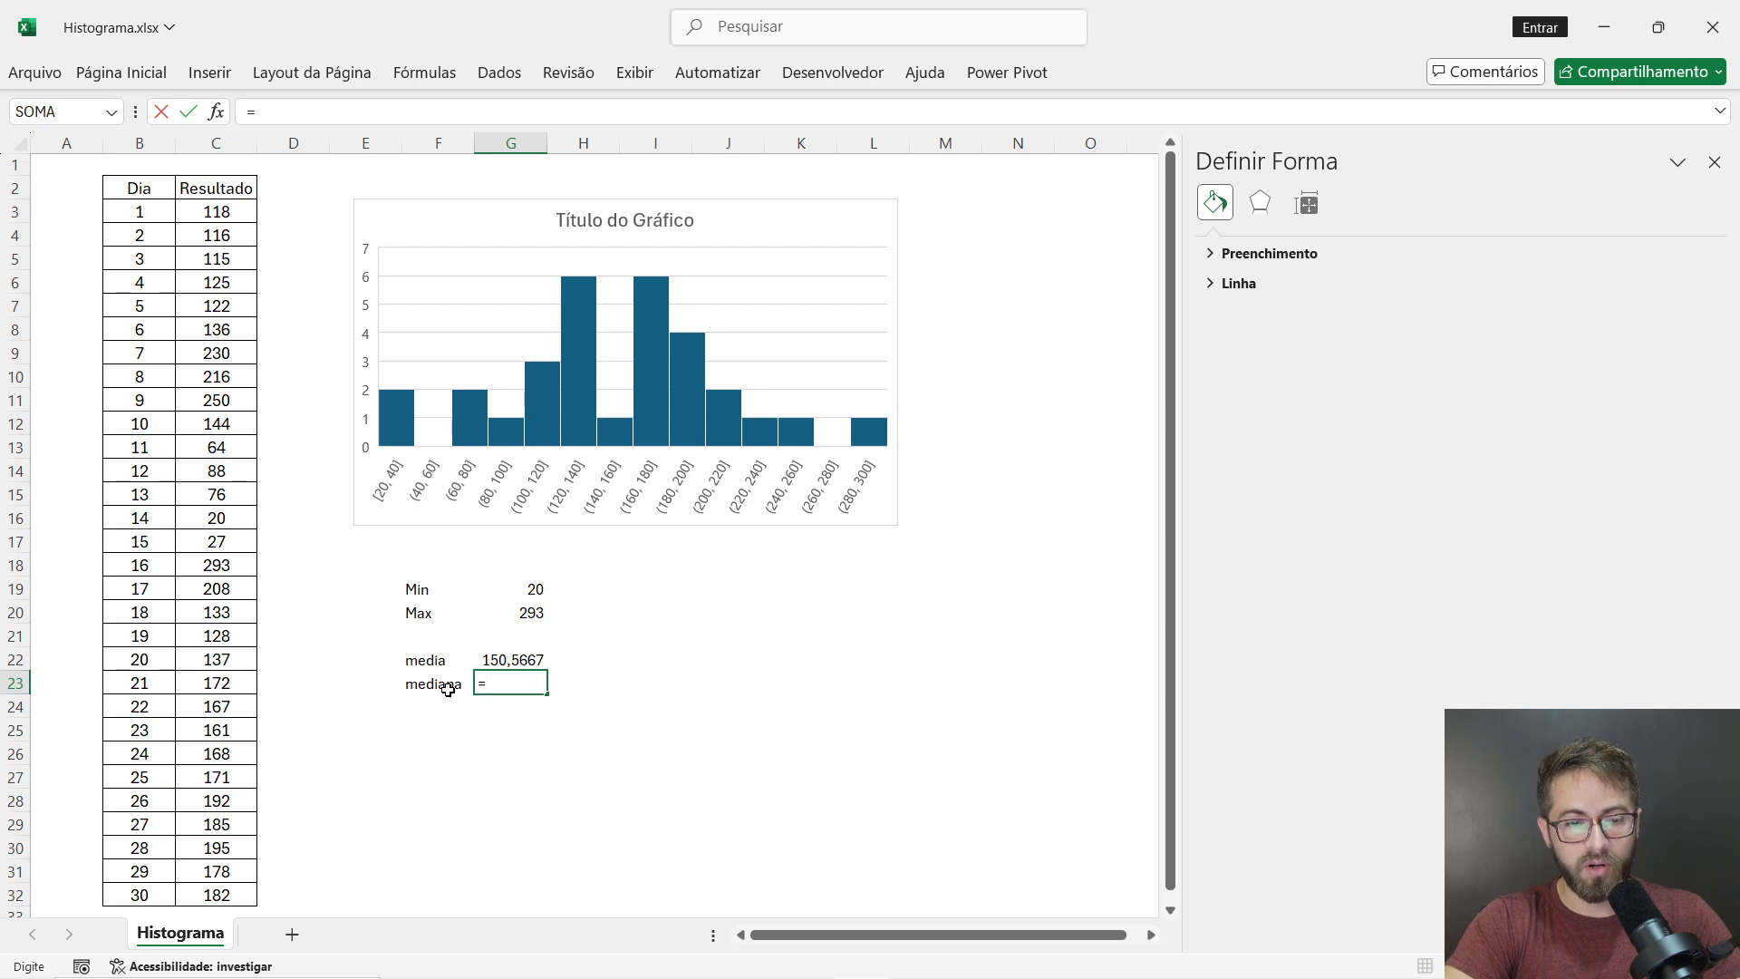
type("med")
key("Tab")
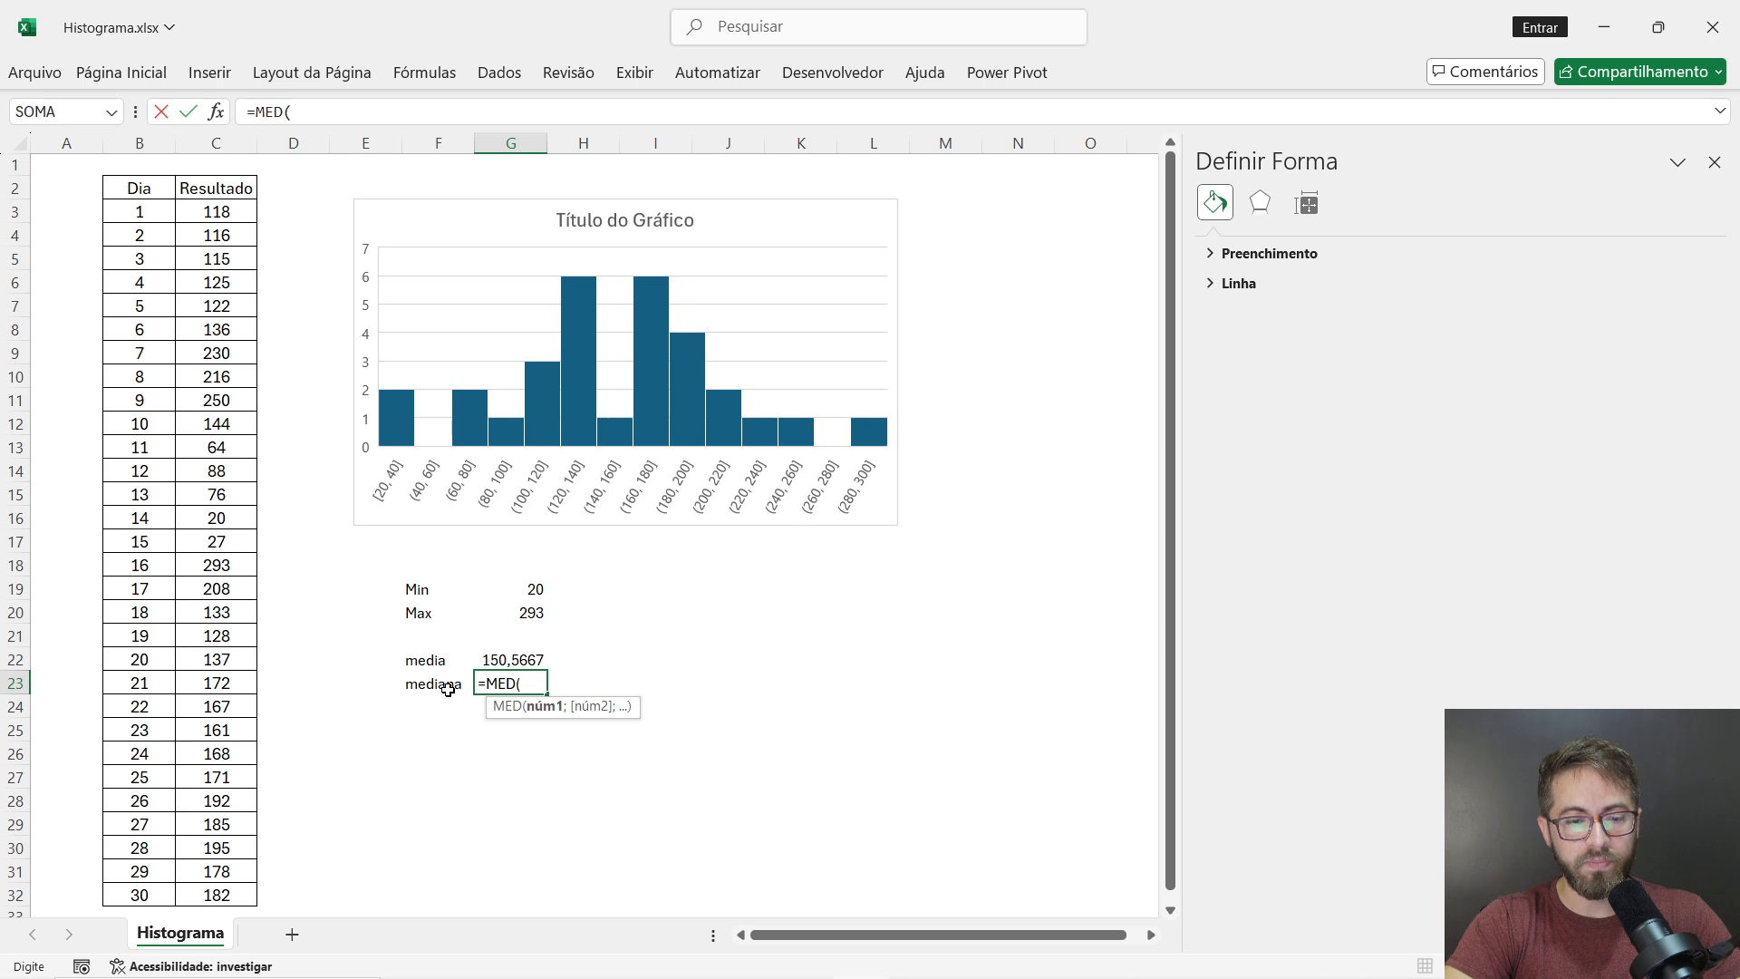
left_click(227, 147)
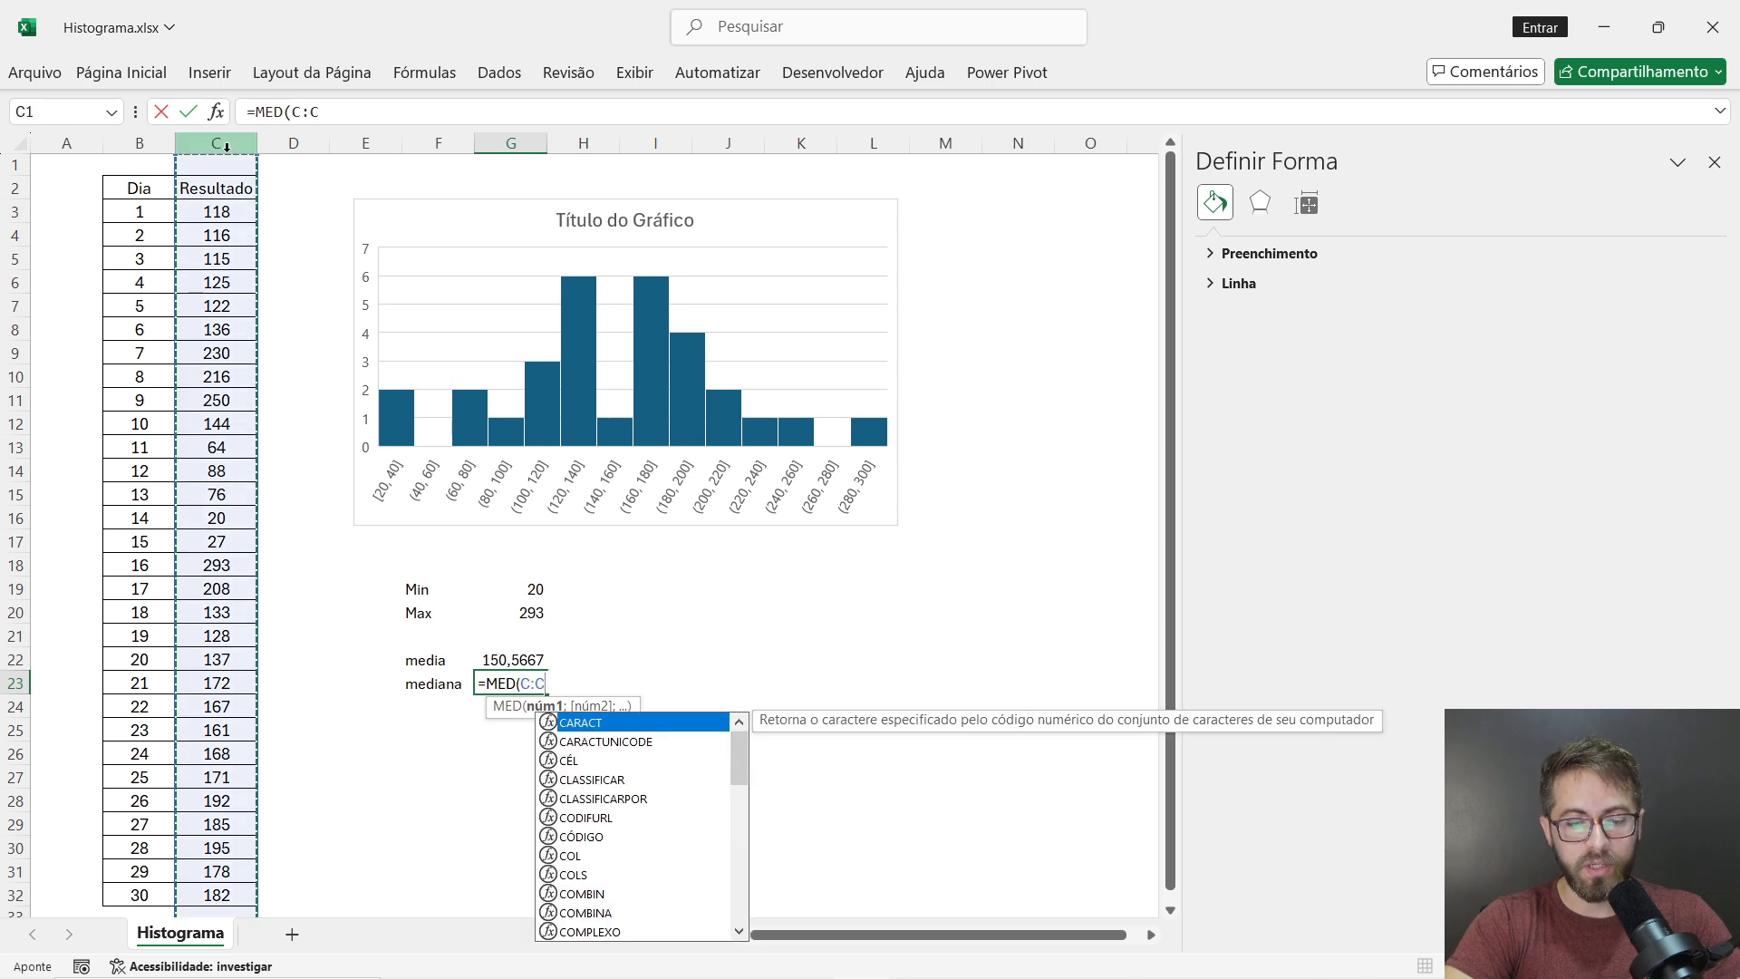
key("Return")
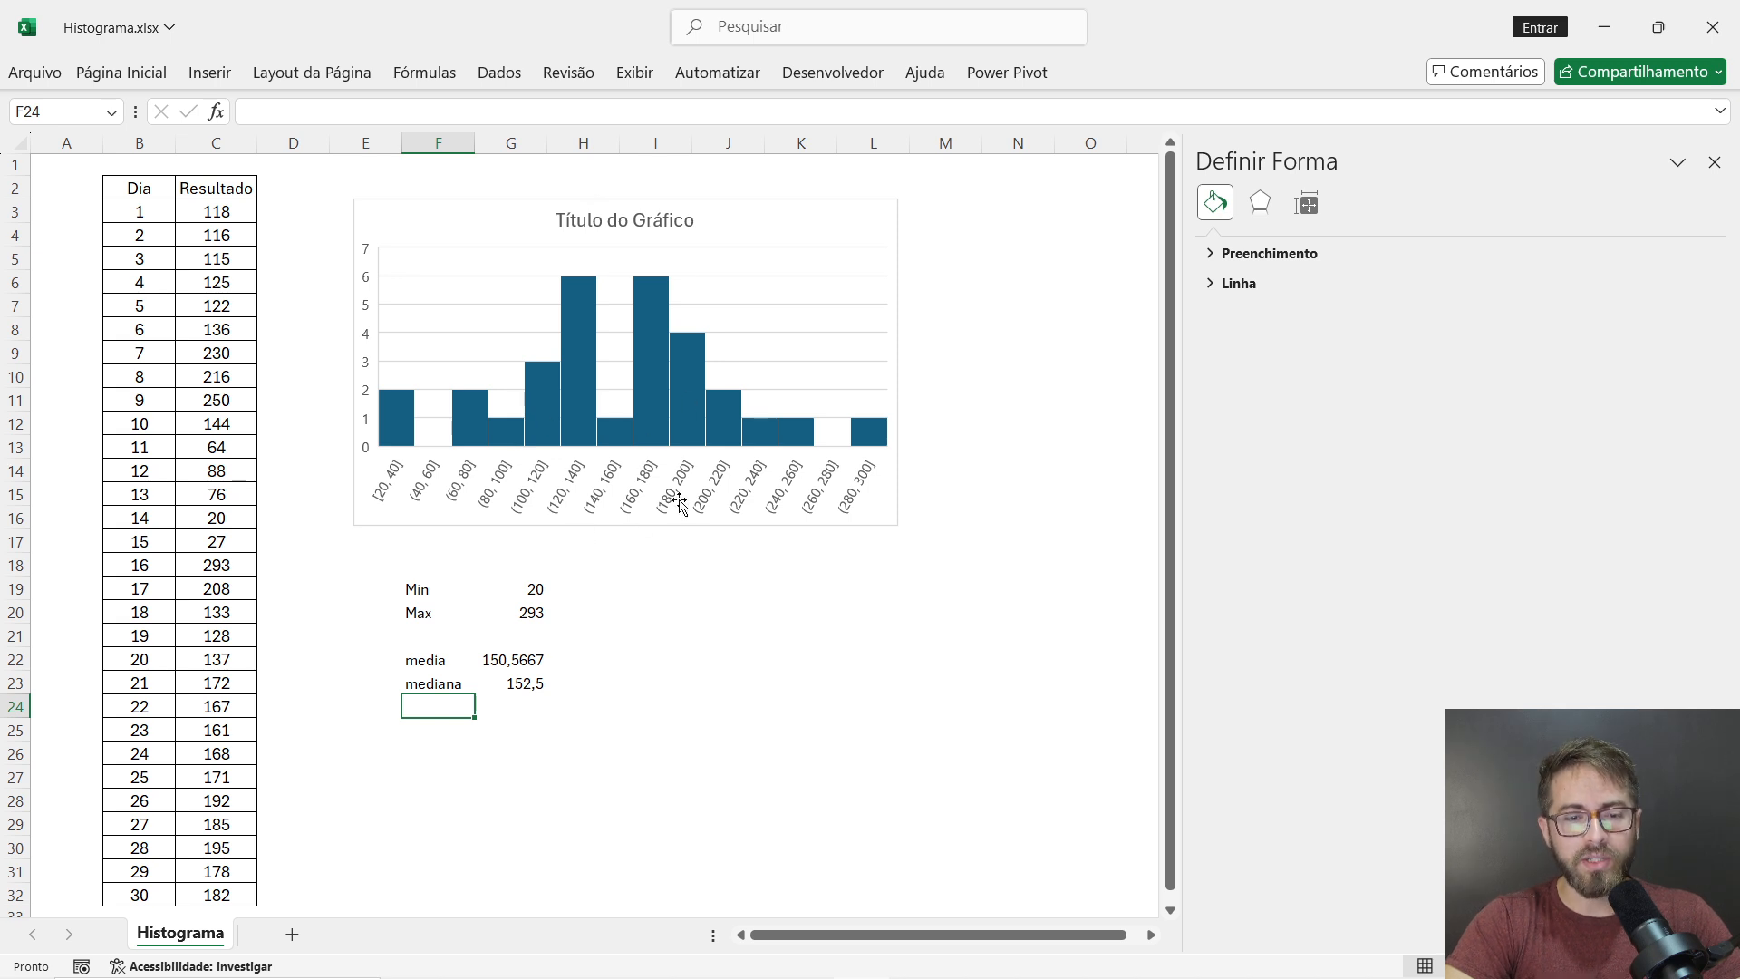
- Set the bin width of the histogram's horizontal axis to 30
left_click(653, 478)
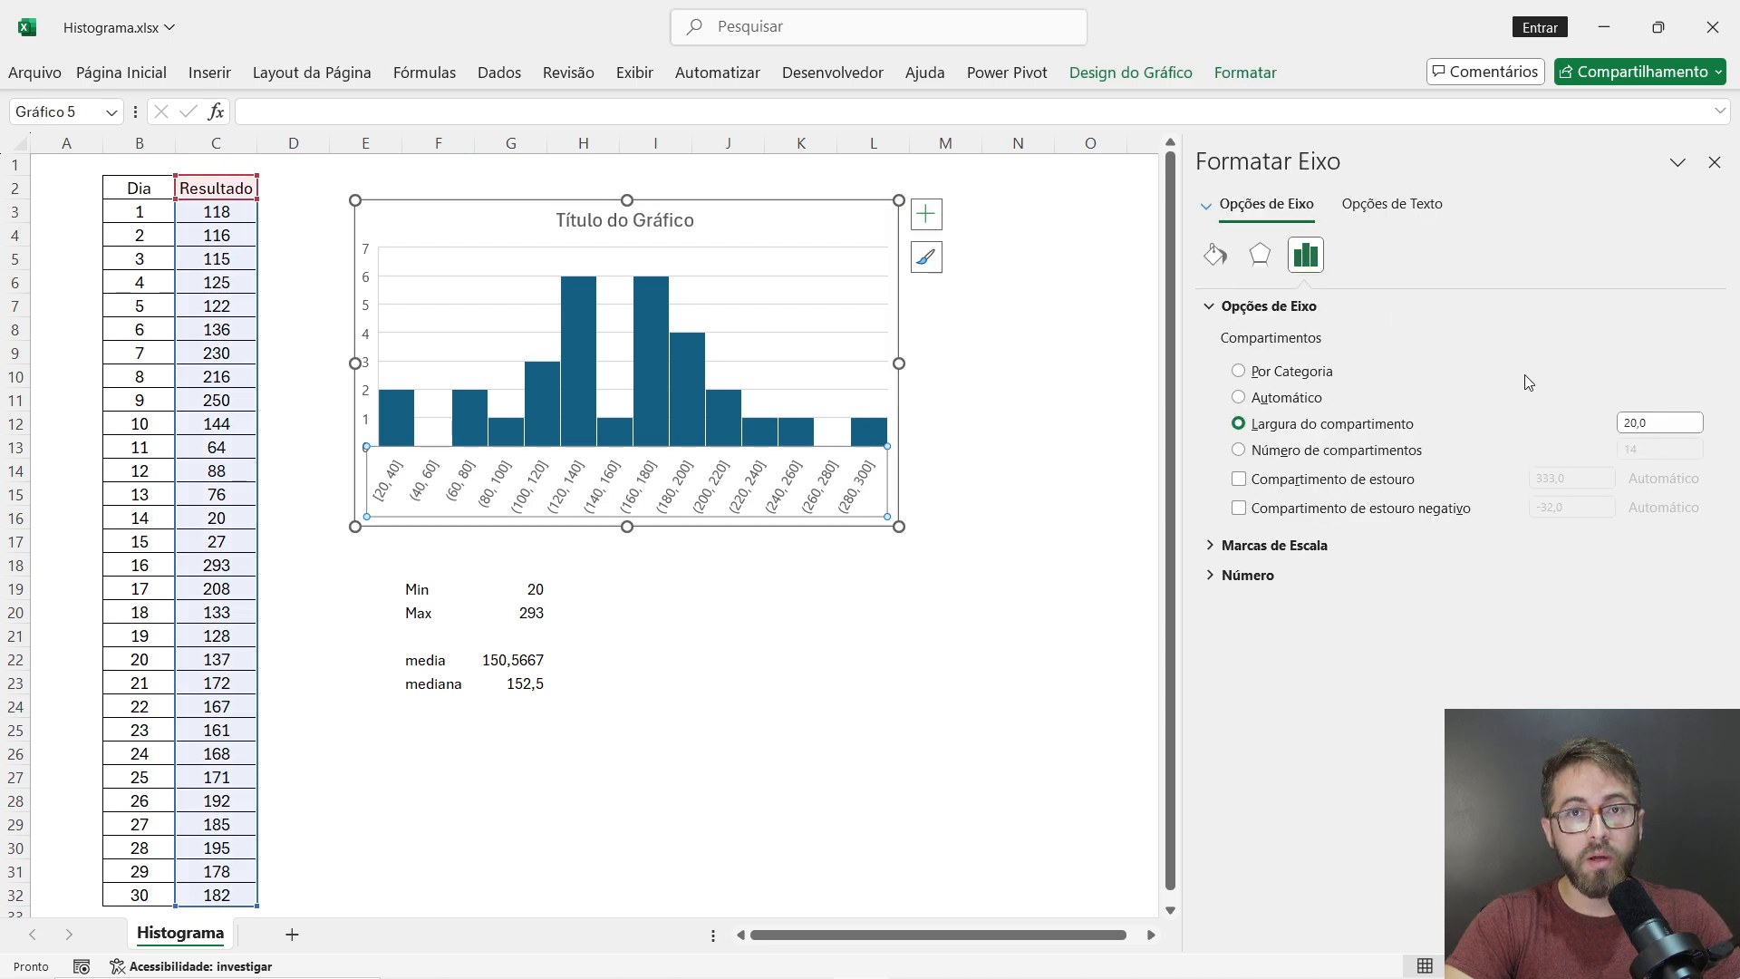
left_click_drag(1664, 423, 1598, 425)
type("30")
left_click(1566, 417)
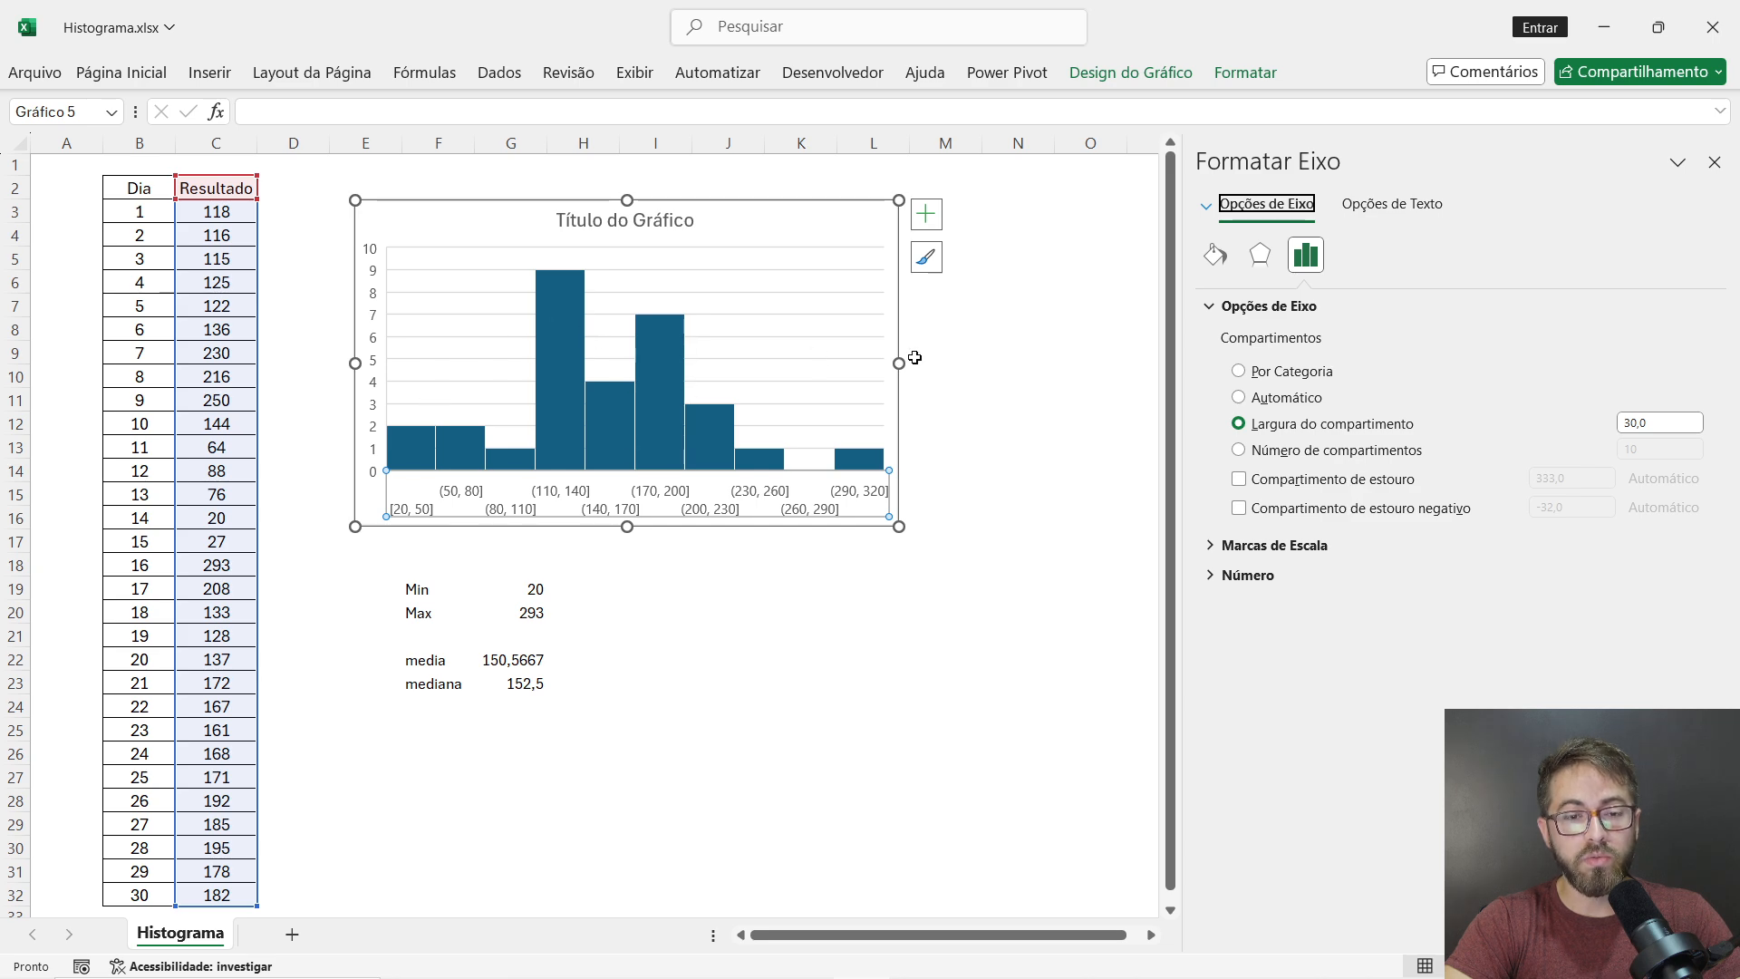
left_click(694, 612)
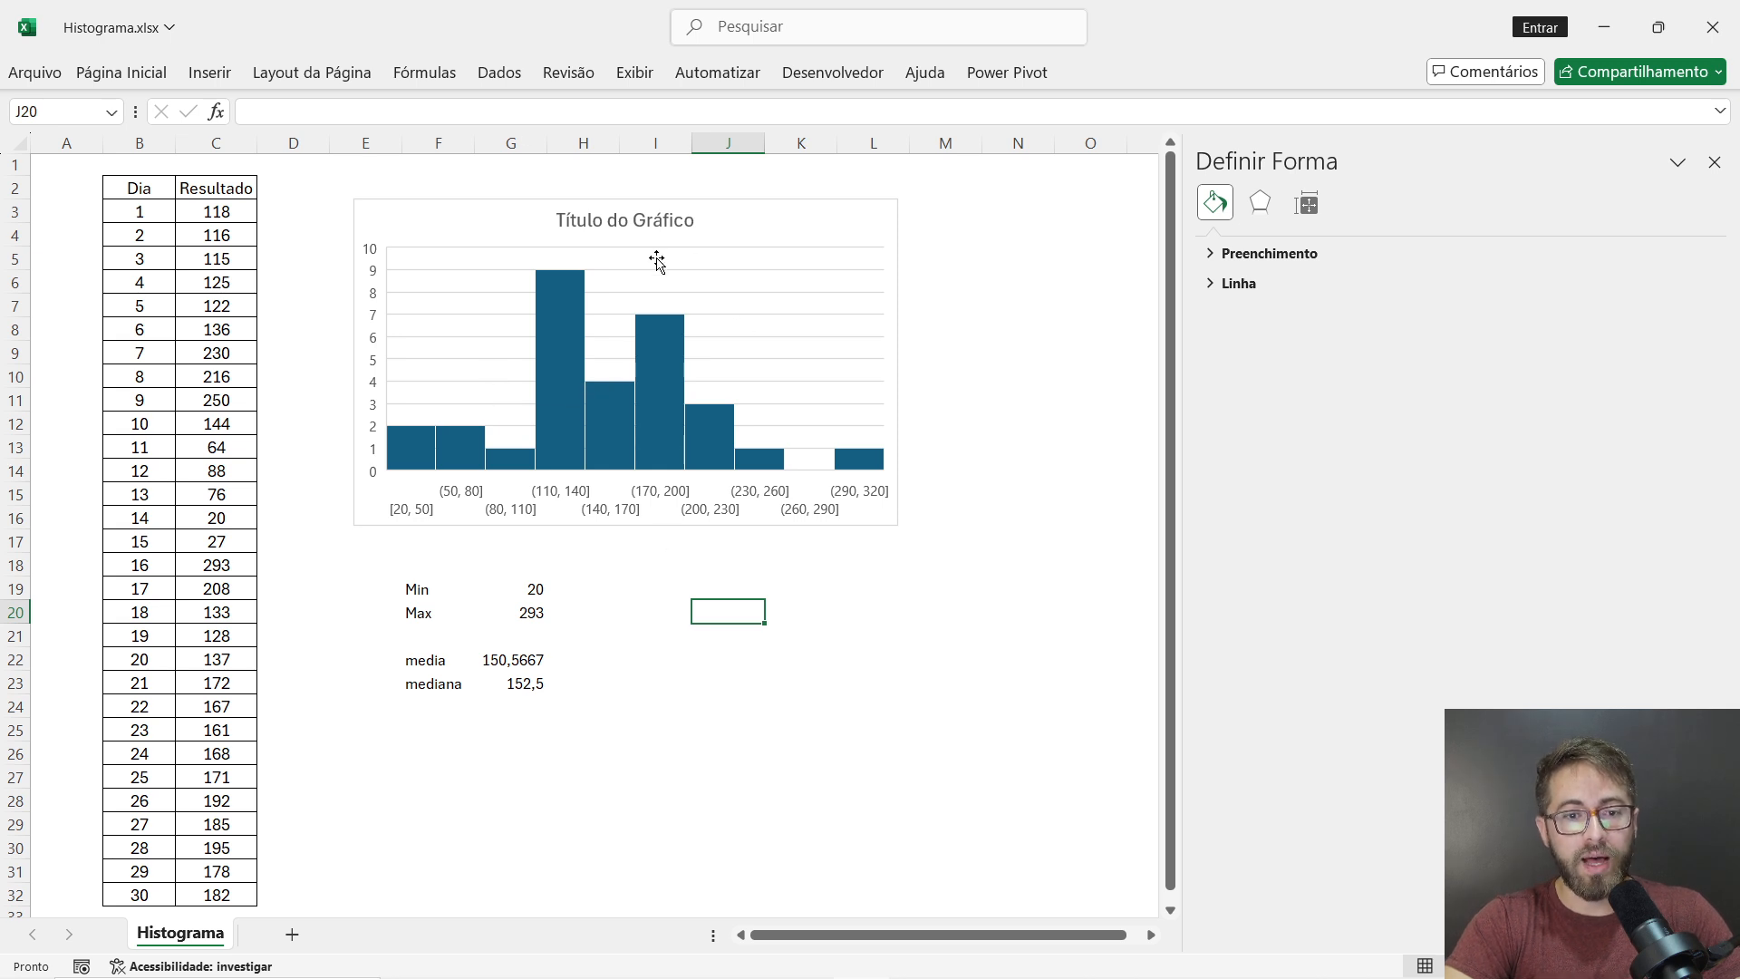
- Look at the gap width setting in the series options of the histogram's bars
left_click(736, 206)
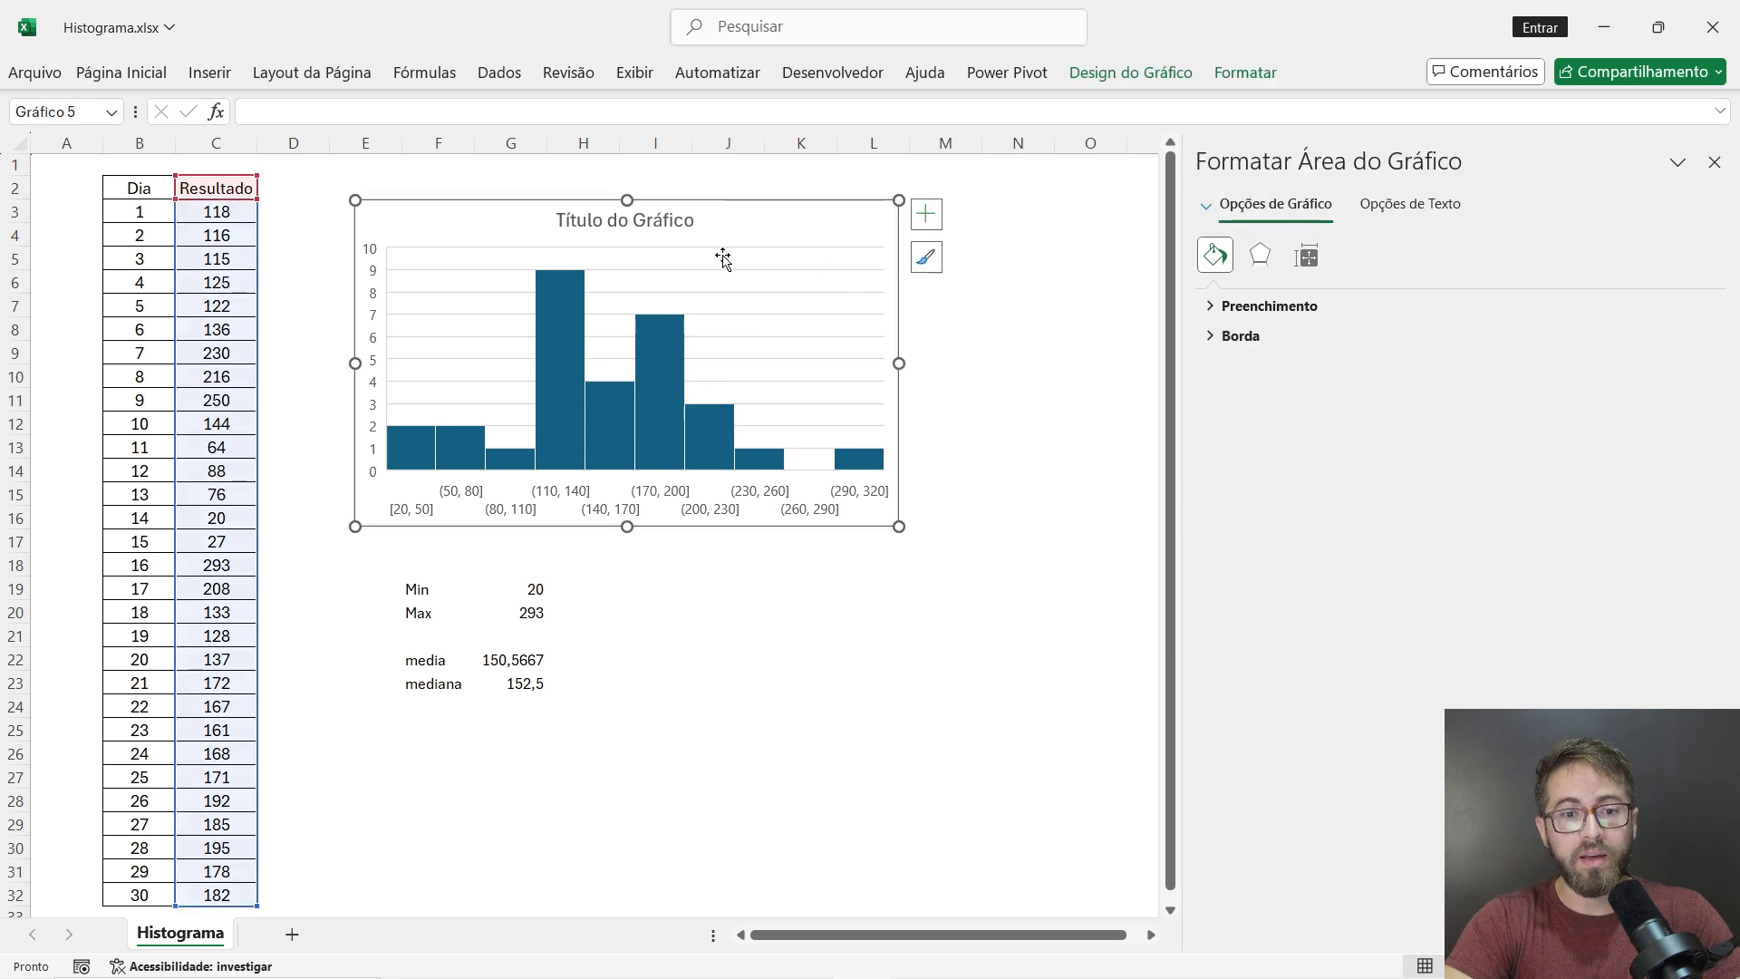
left_click(644, 427)
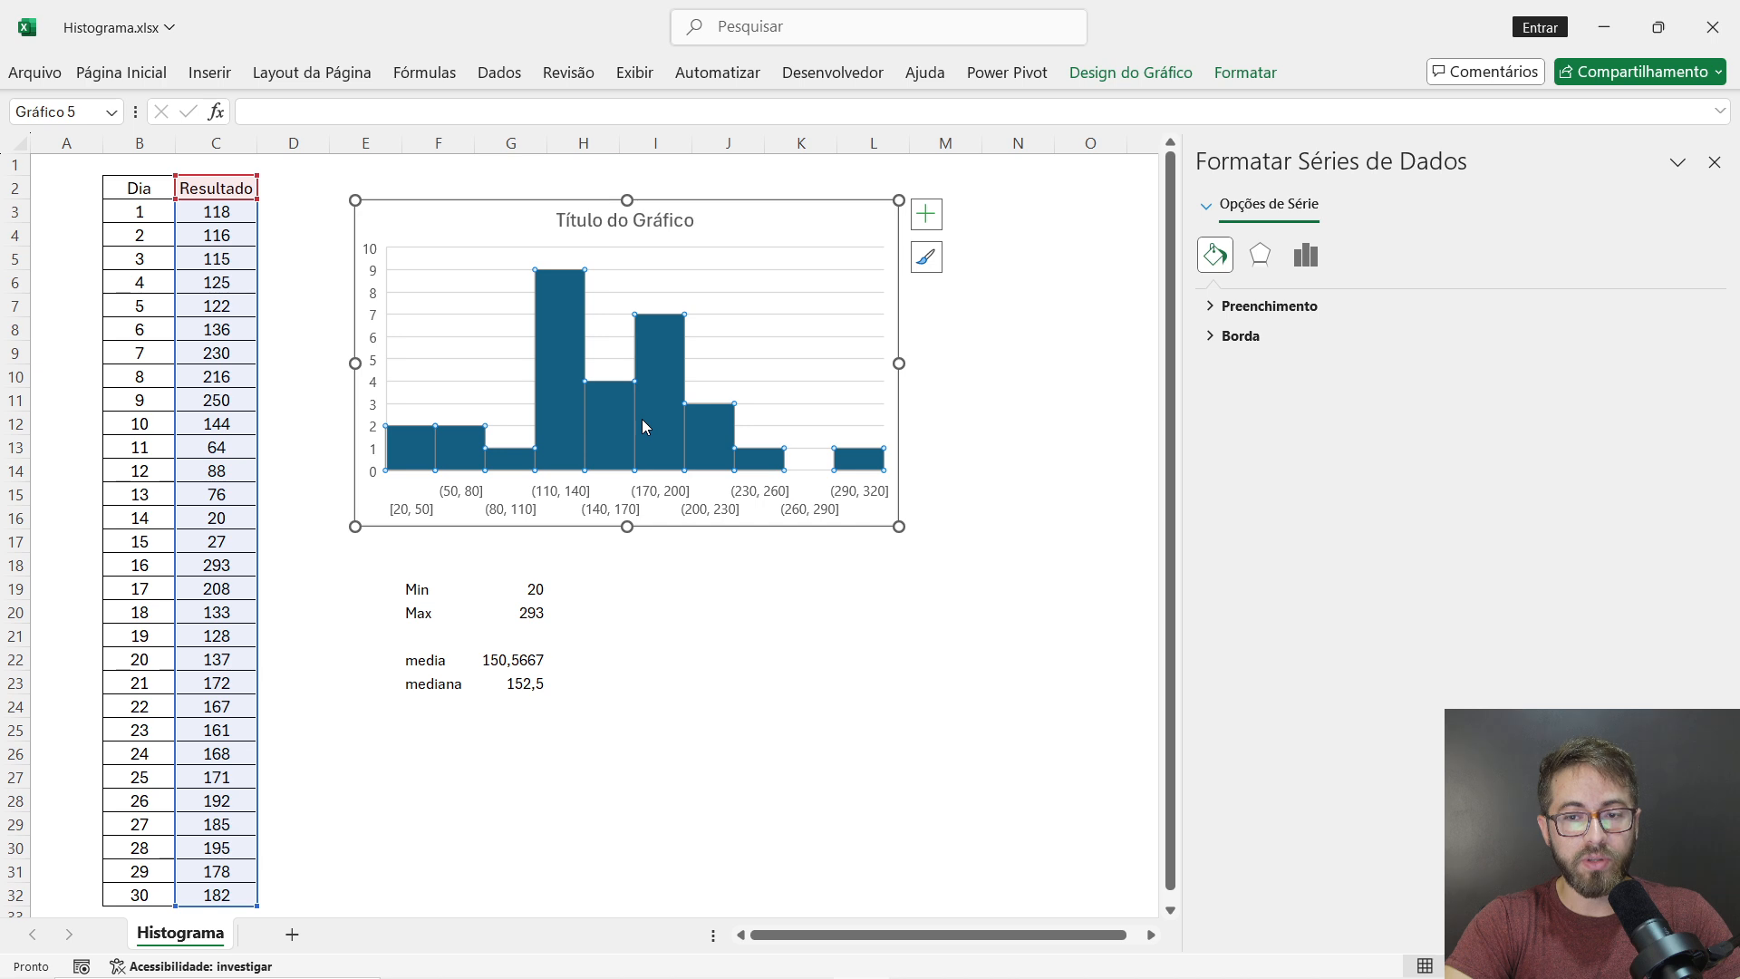
left_click(1294, 267)
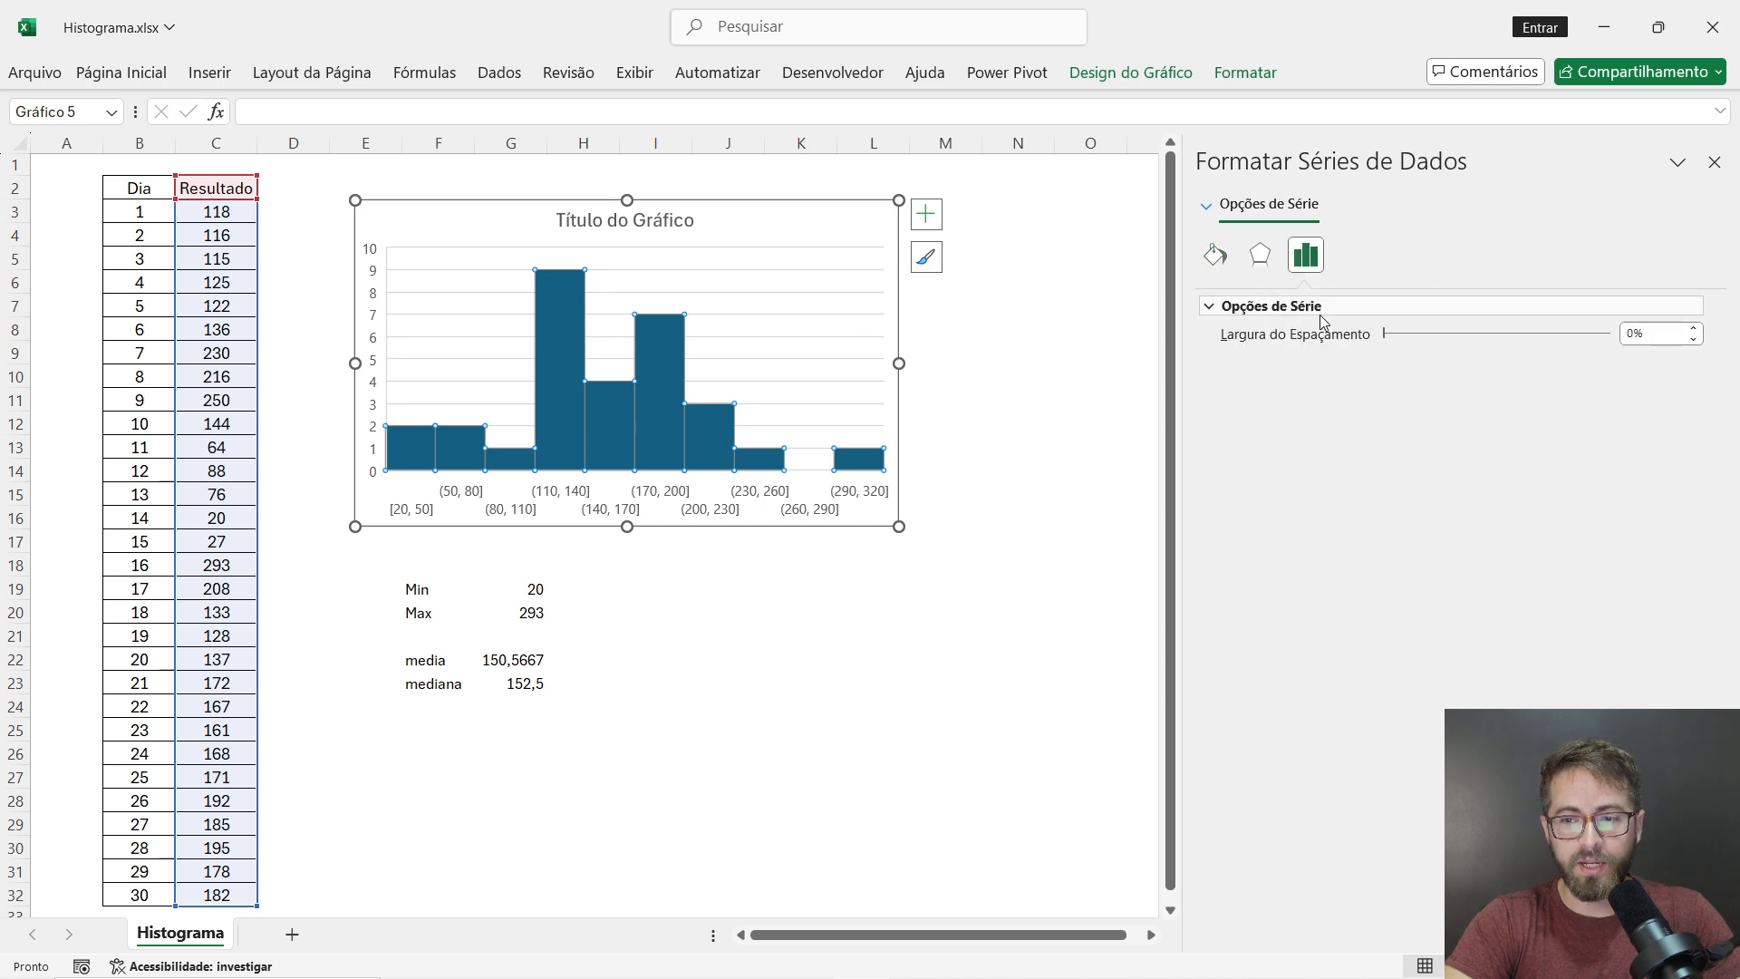
- Define the histogram's horizontal axis by number of bins, with 10 bins
left_click(742, 498)
left_click(1249, 450)
double_click(1636, 450)
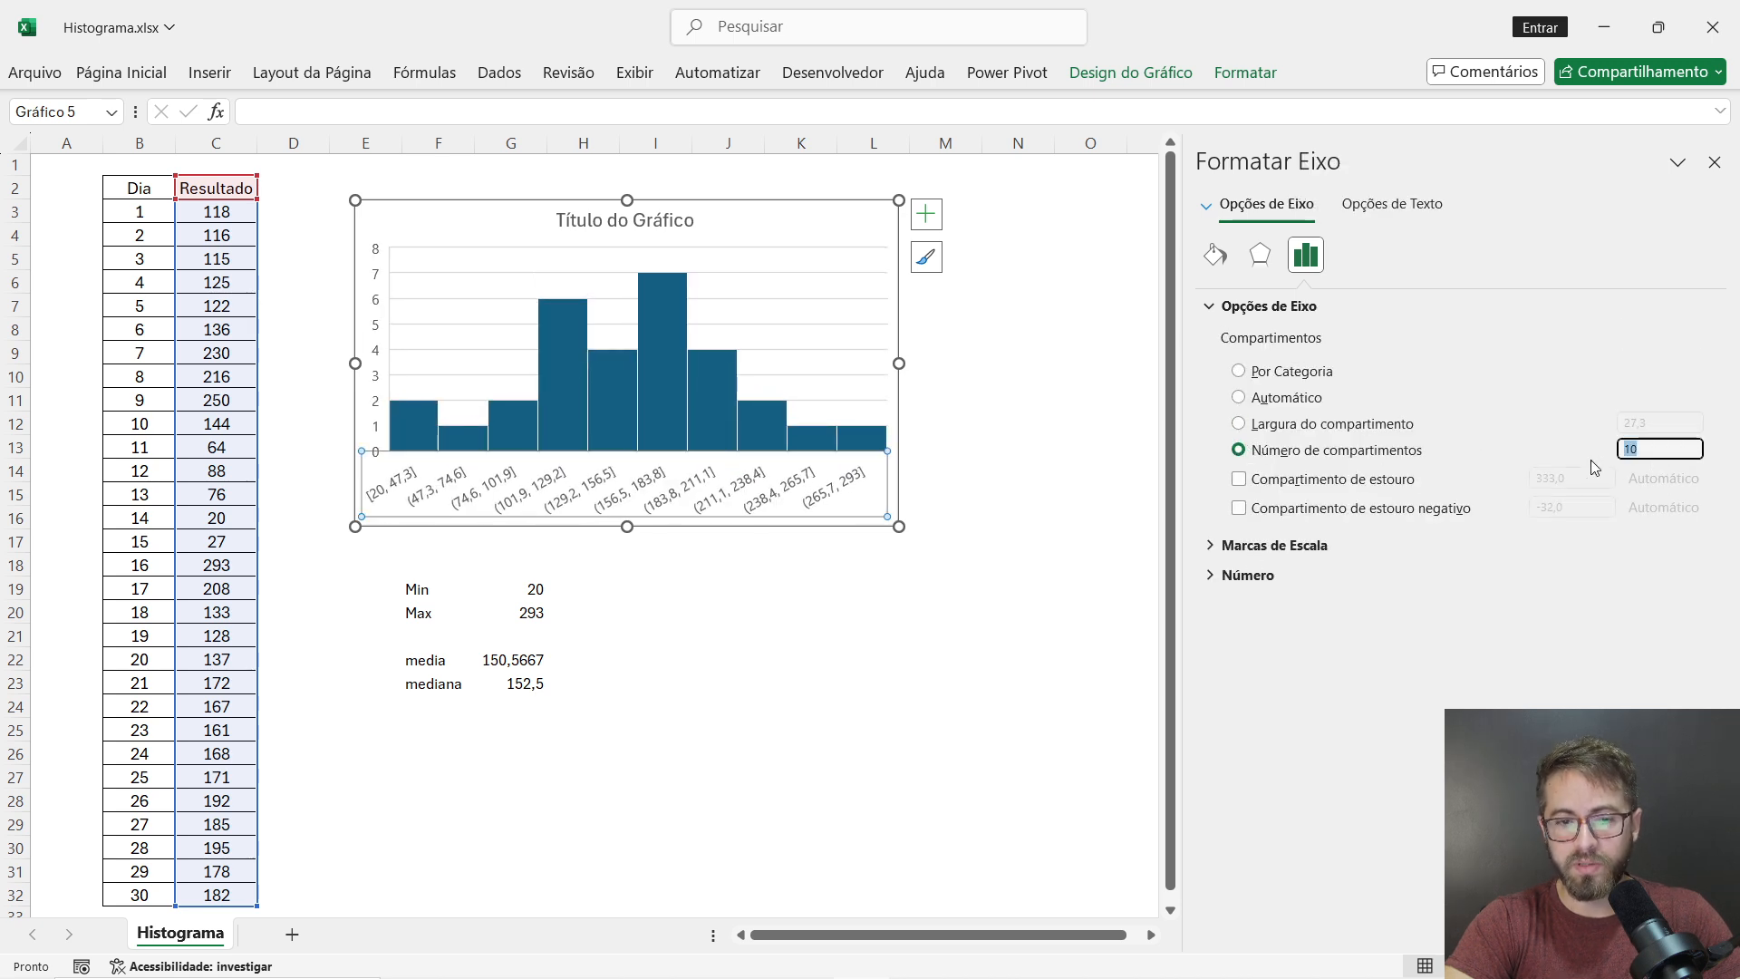
left_click(453, 706)
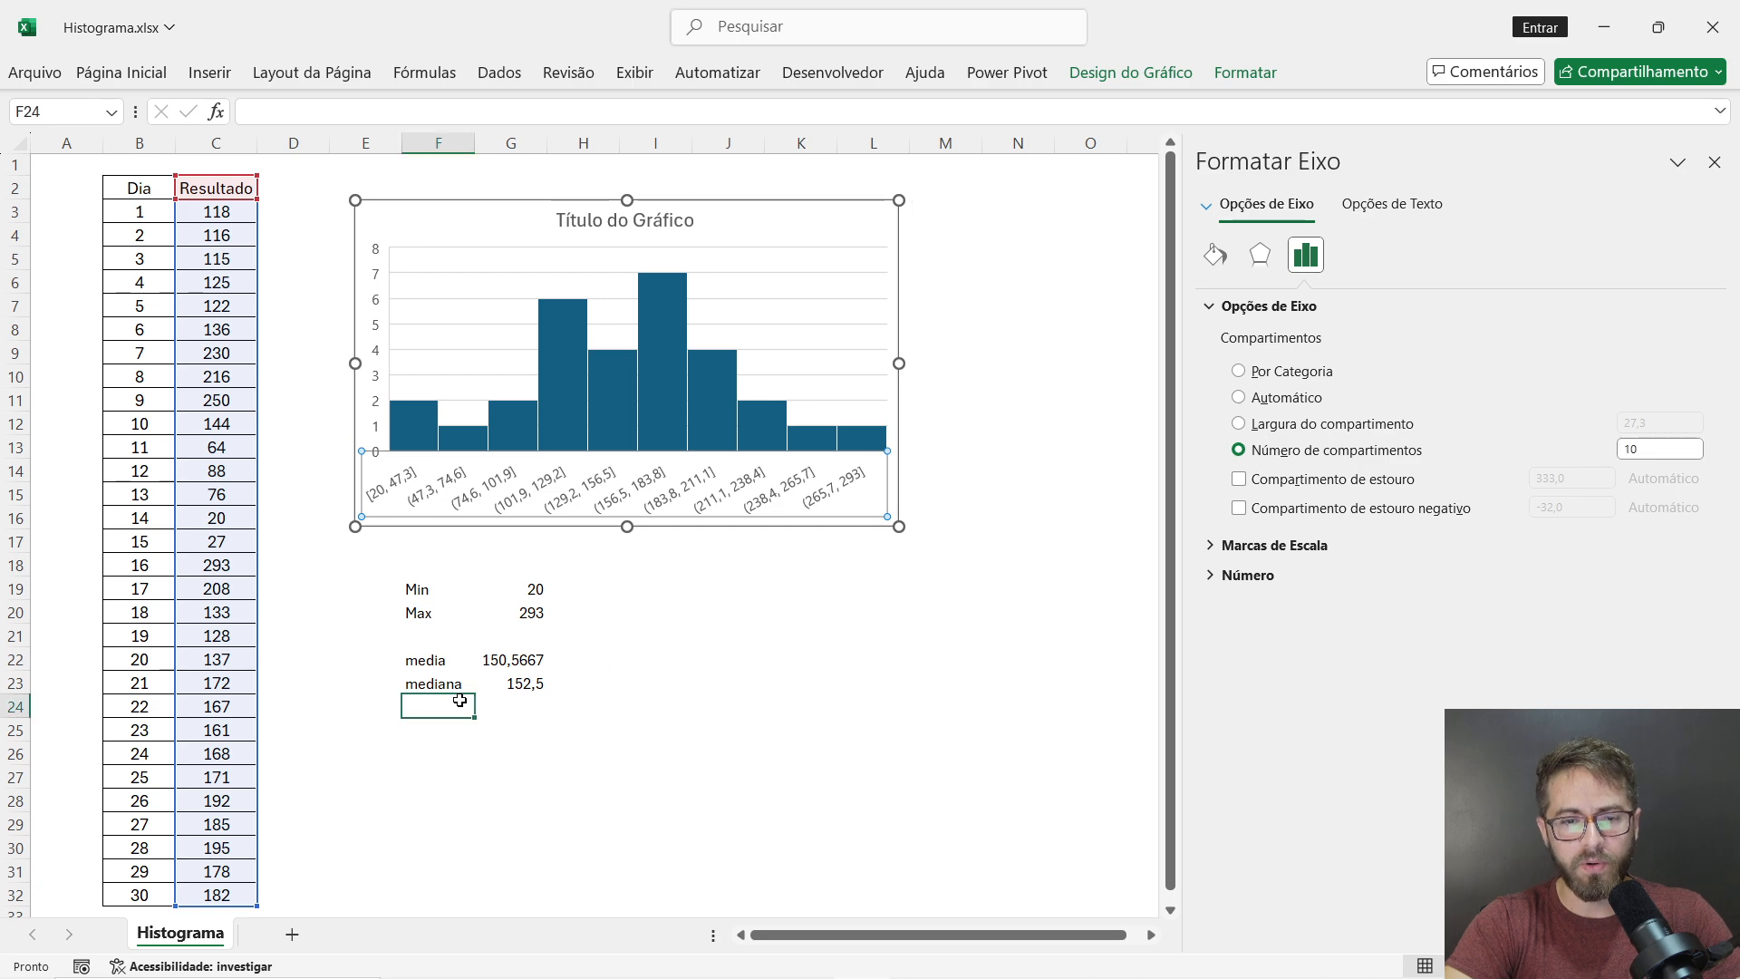
- Fill the histogram's bars with the darkest shade of the theme's dark green
left_click(673, 362)
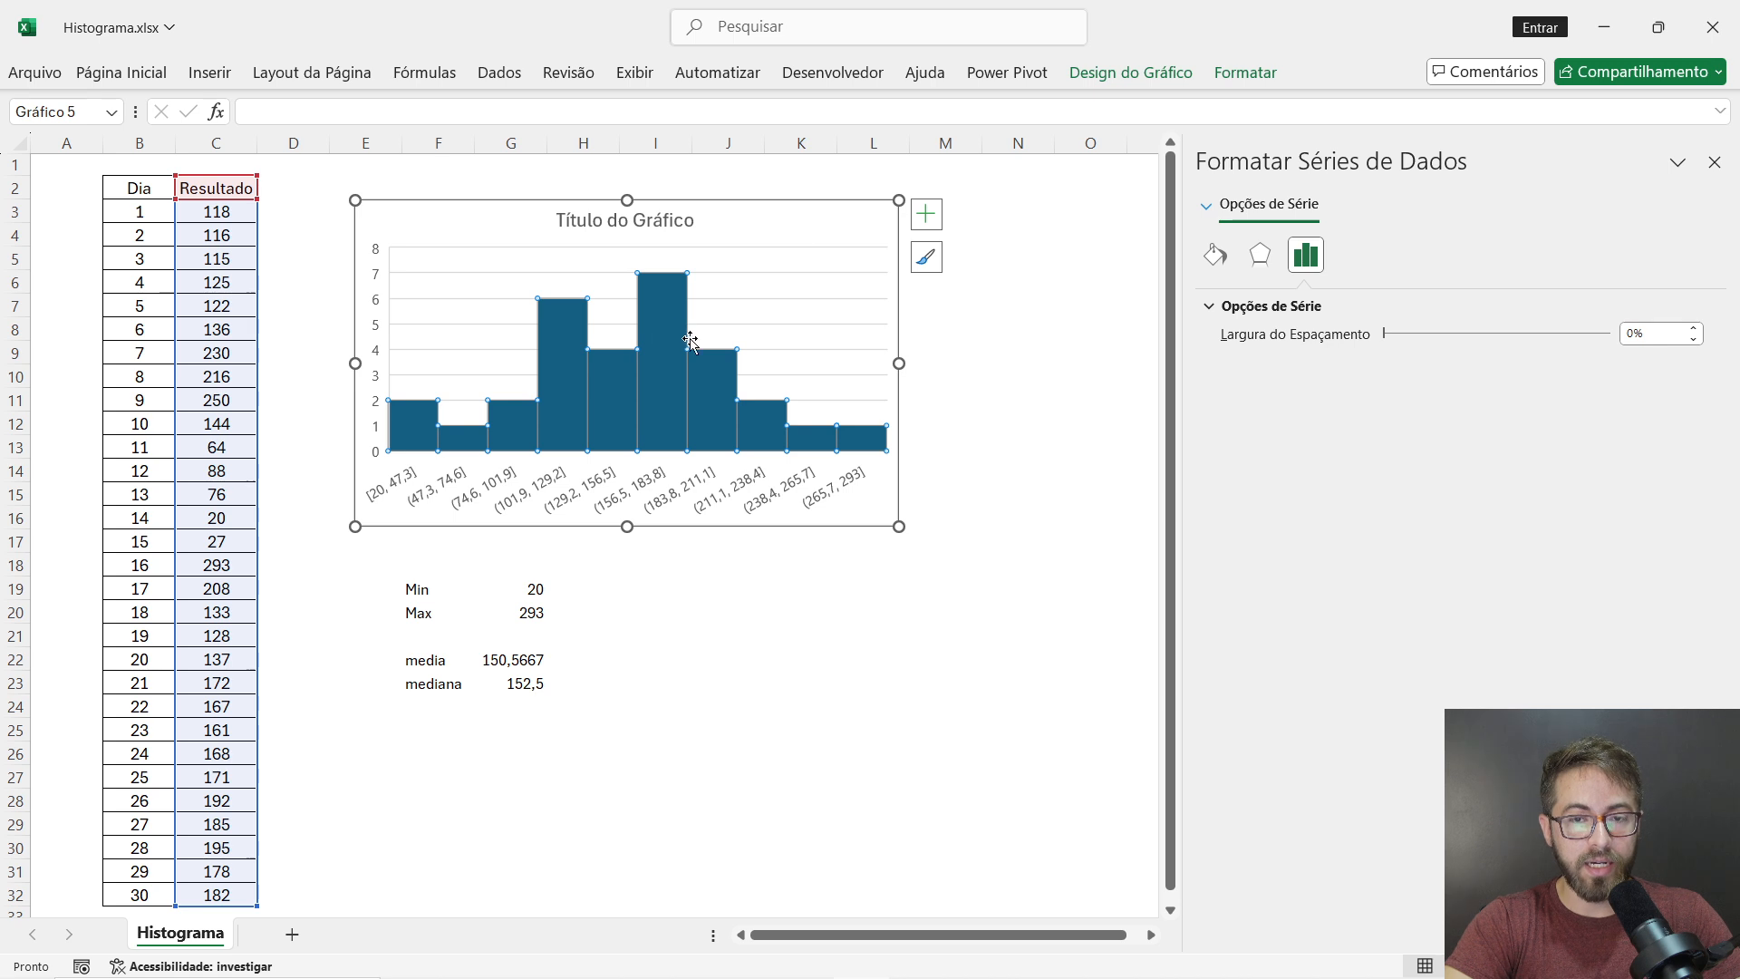
left_click(1244, 72)
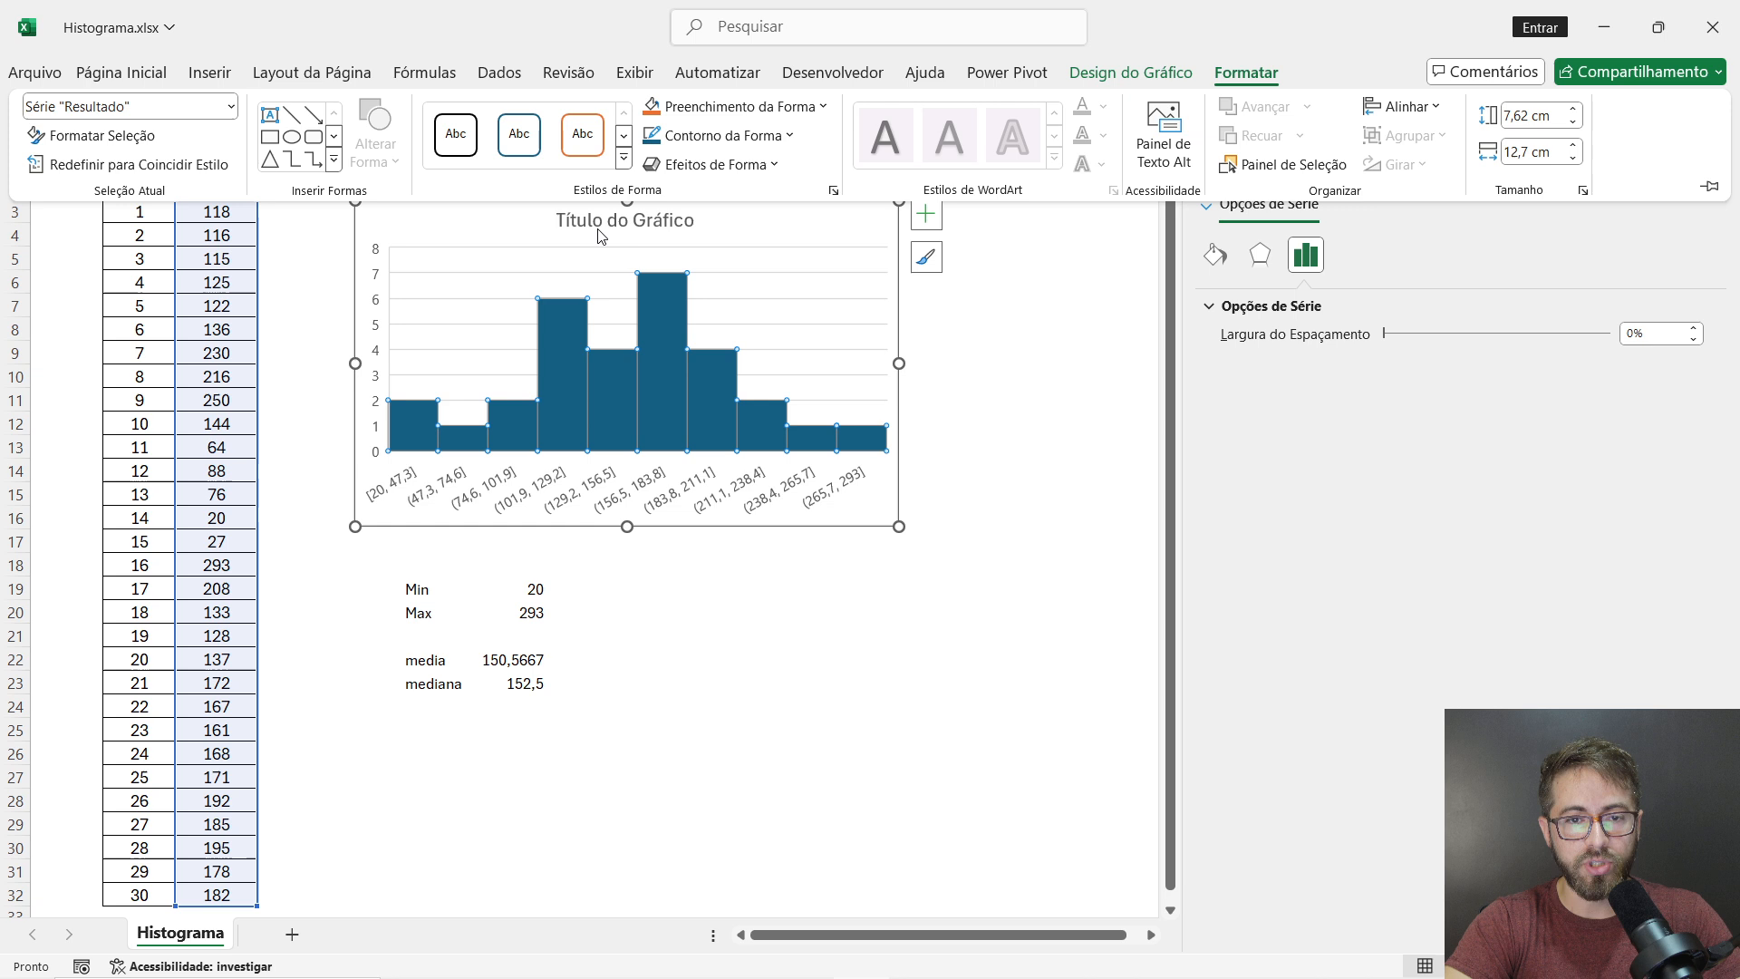
left_click(739, 109)
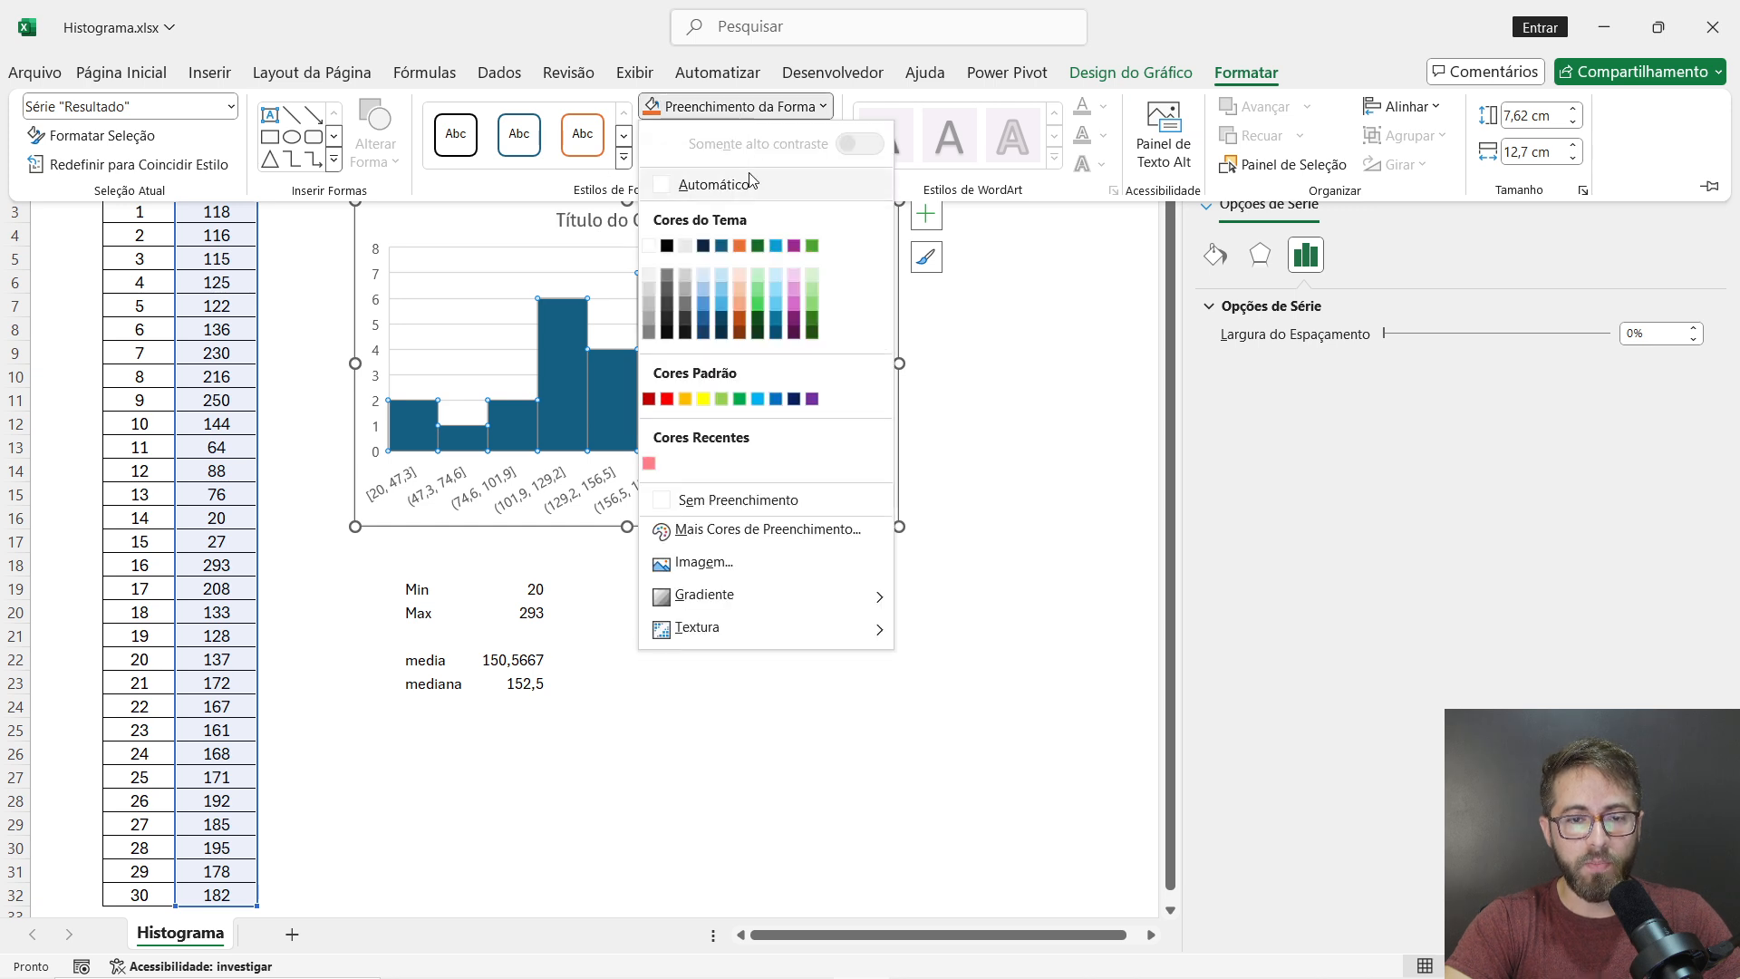
left_click(759, 329)
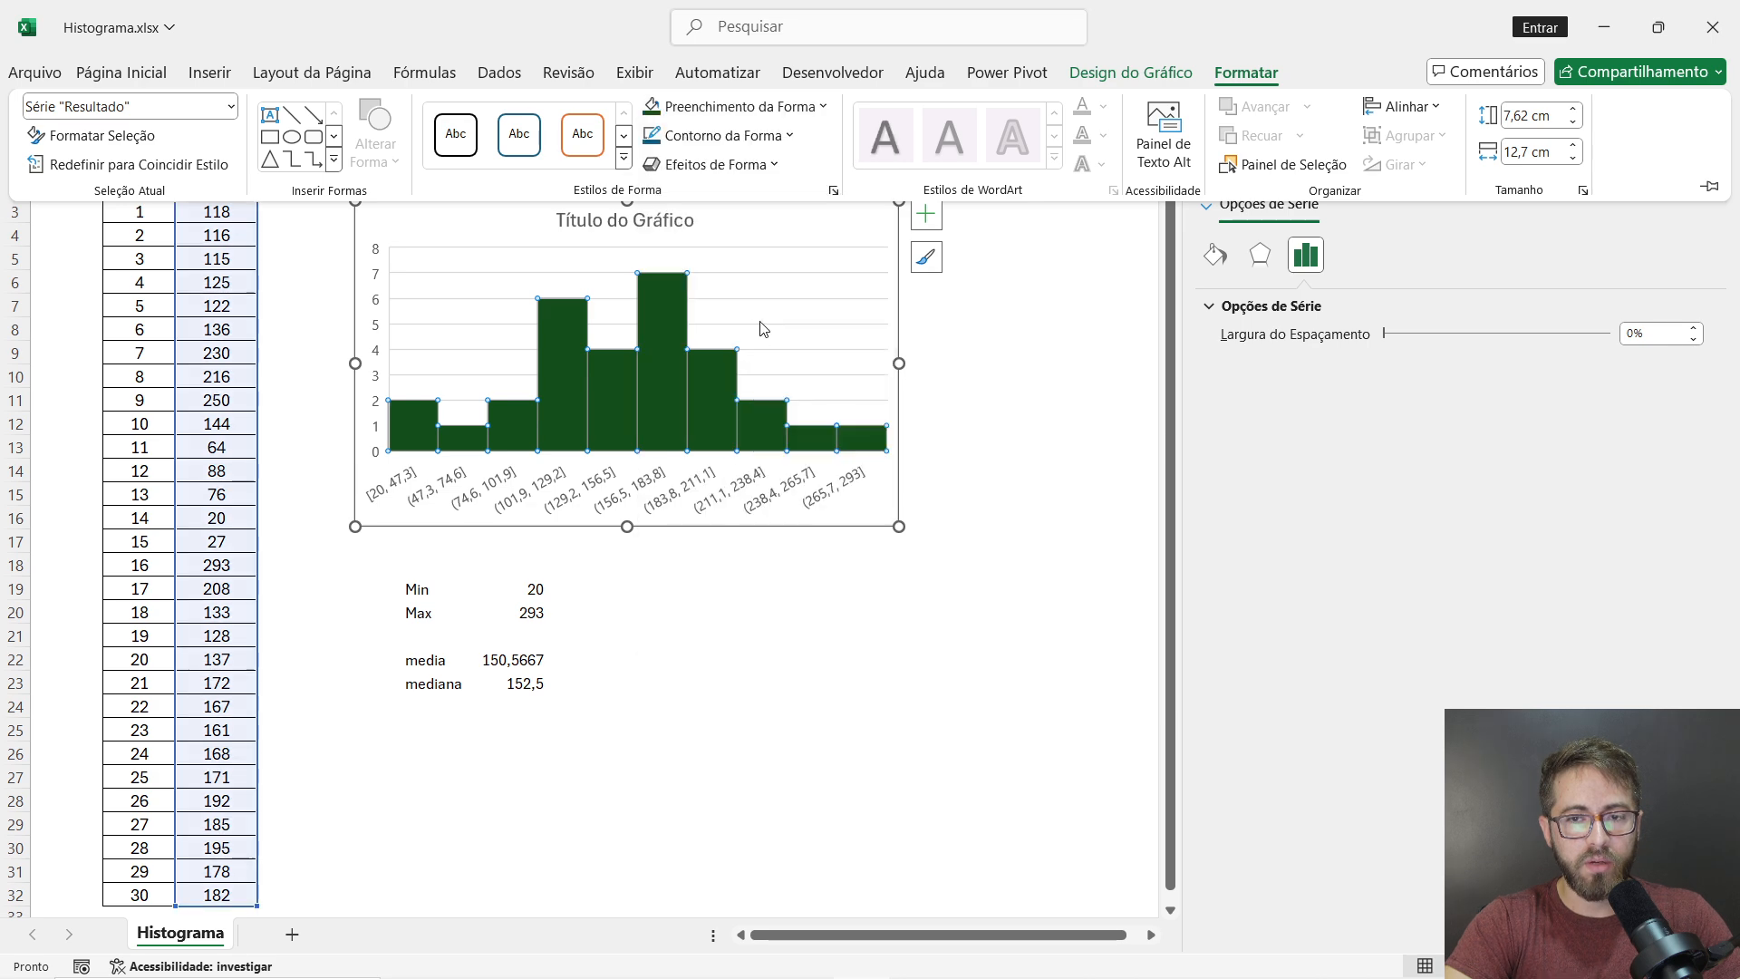
left_click(1003, 470)
- Move the histogram slightly down and to the left, and delete its major horizontal gridlines
left_click_drag(777, 521, 753, 546)
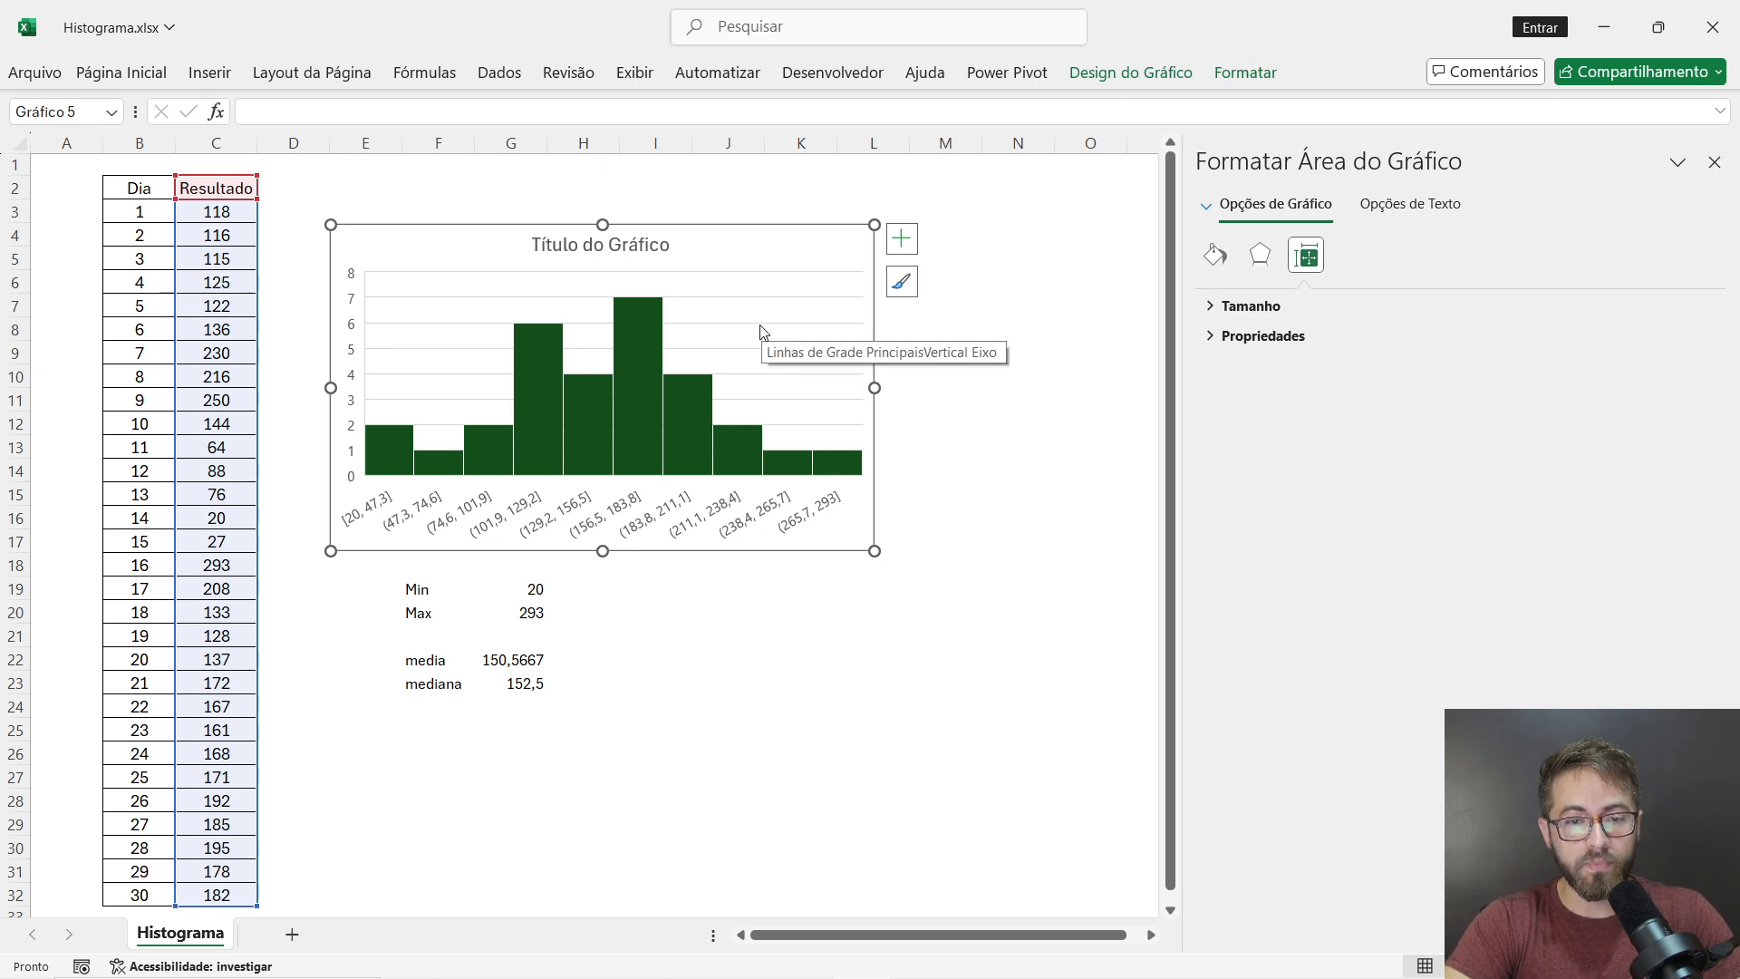
left_click(762, 332)
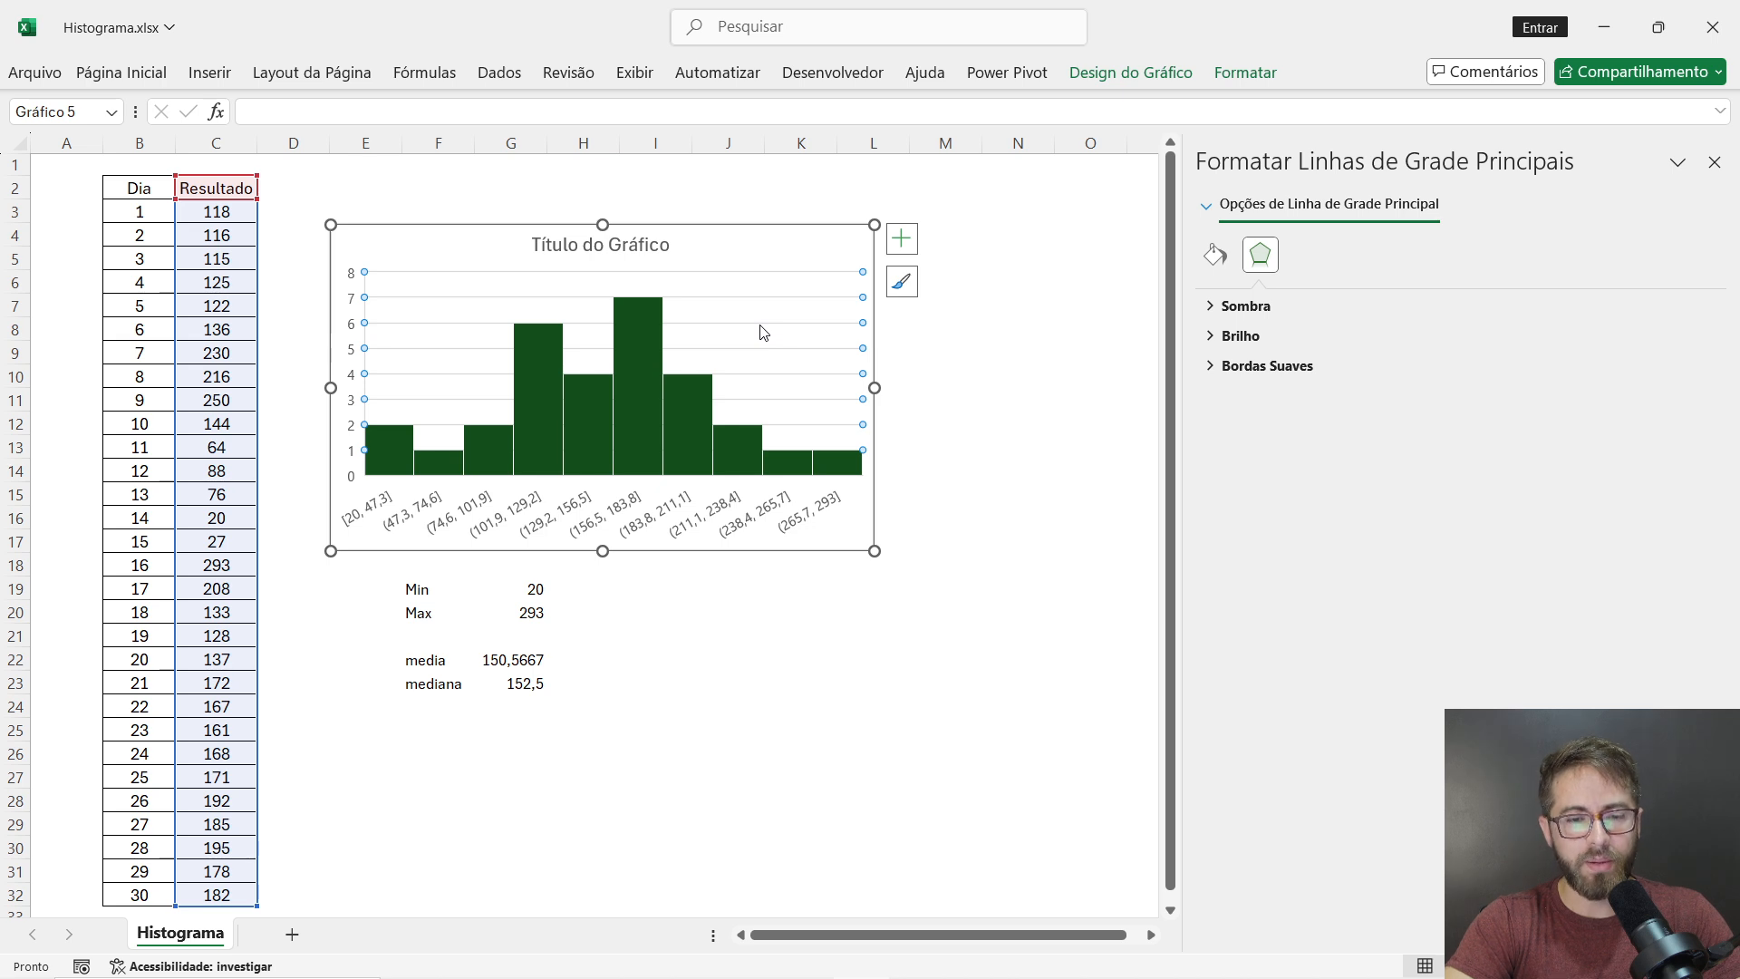
left_click(763, 334)
- Apply the first external (Externa) shadow preset to the histogram's bars
left_click(637, 326)
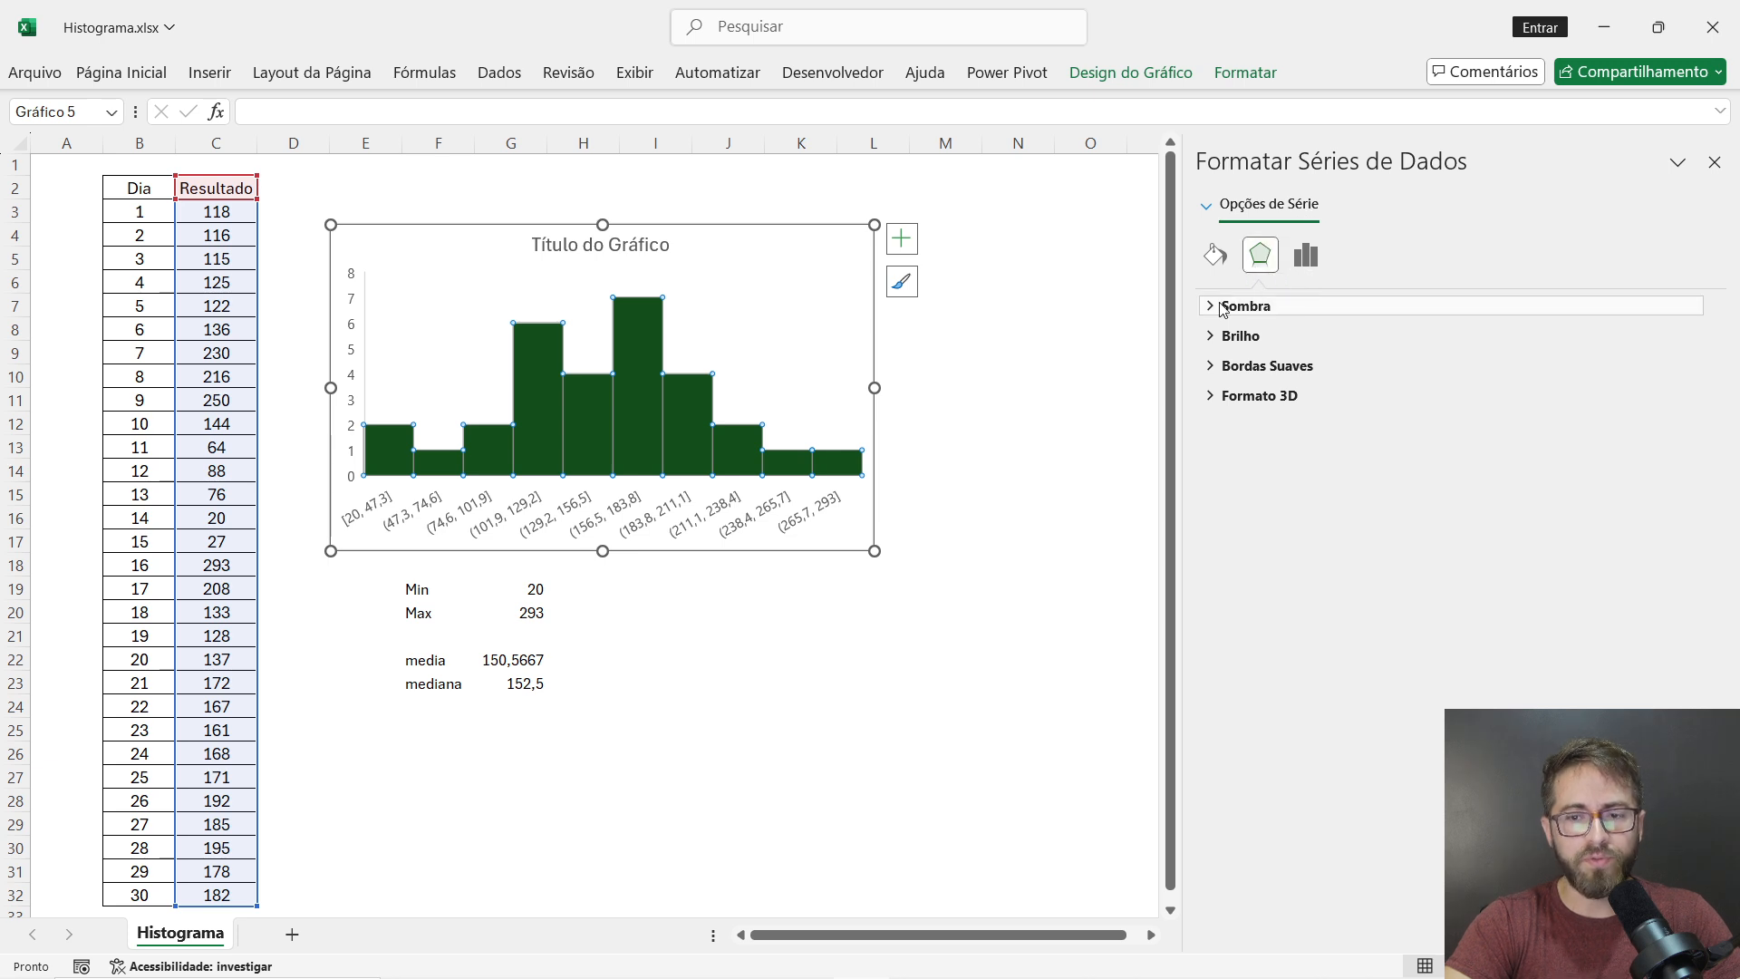
left_click(1217, 309)
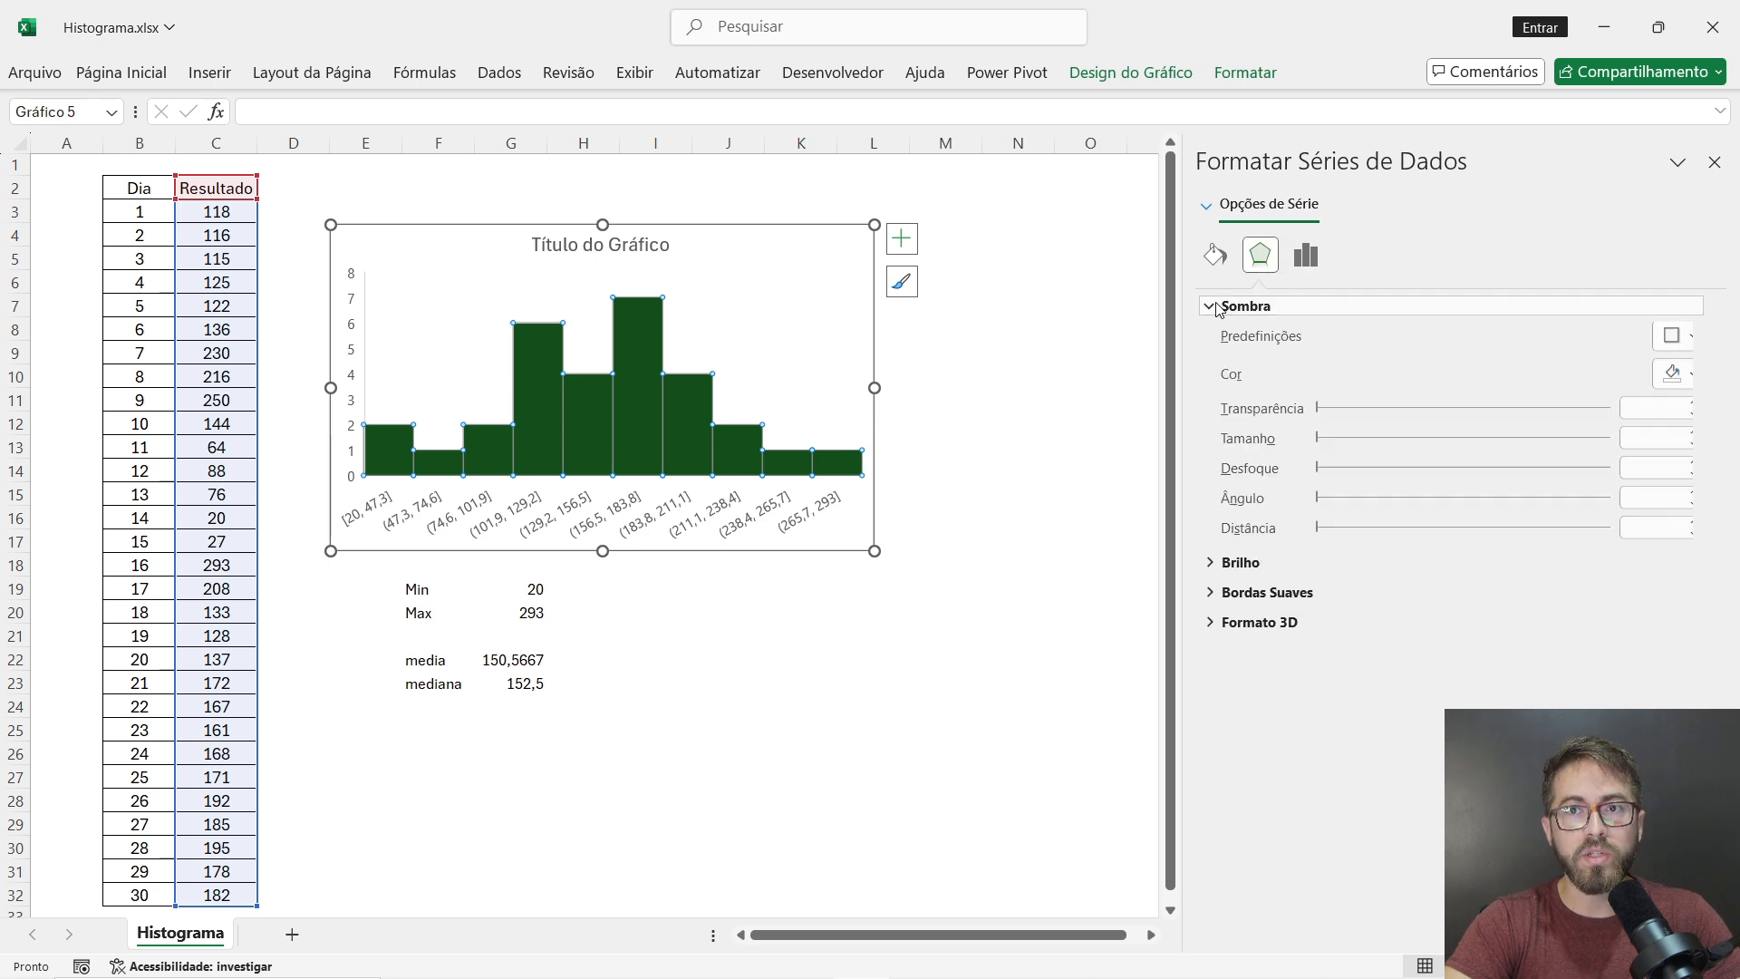
left_click(1675, 345)
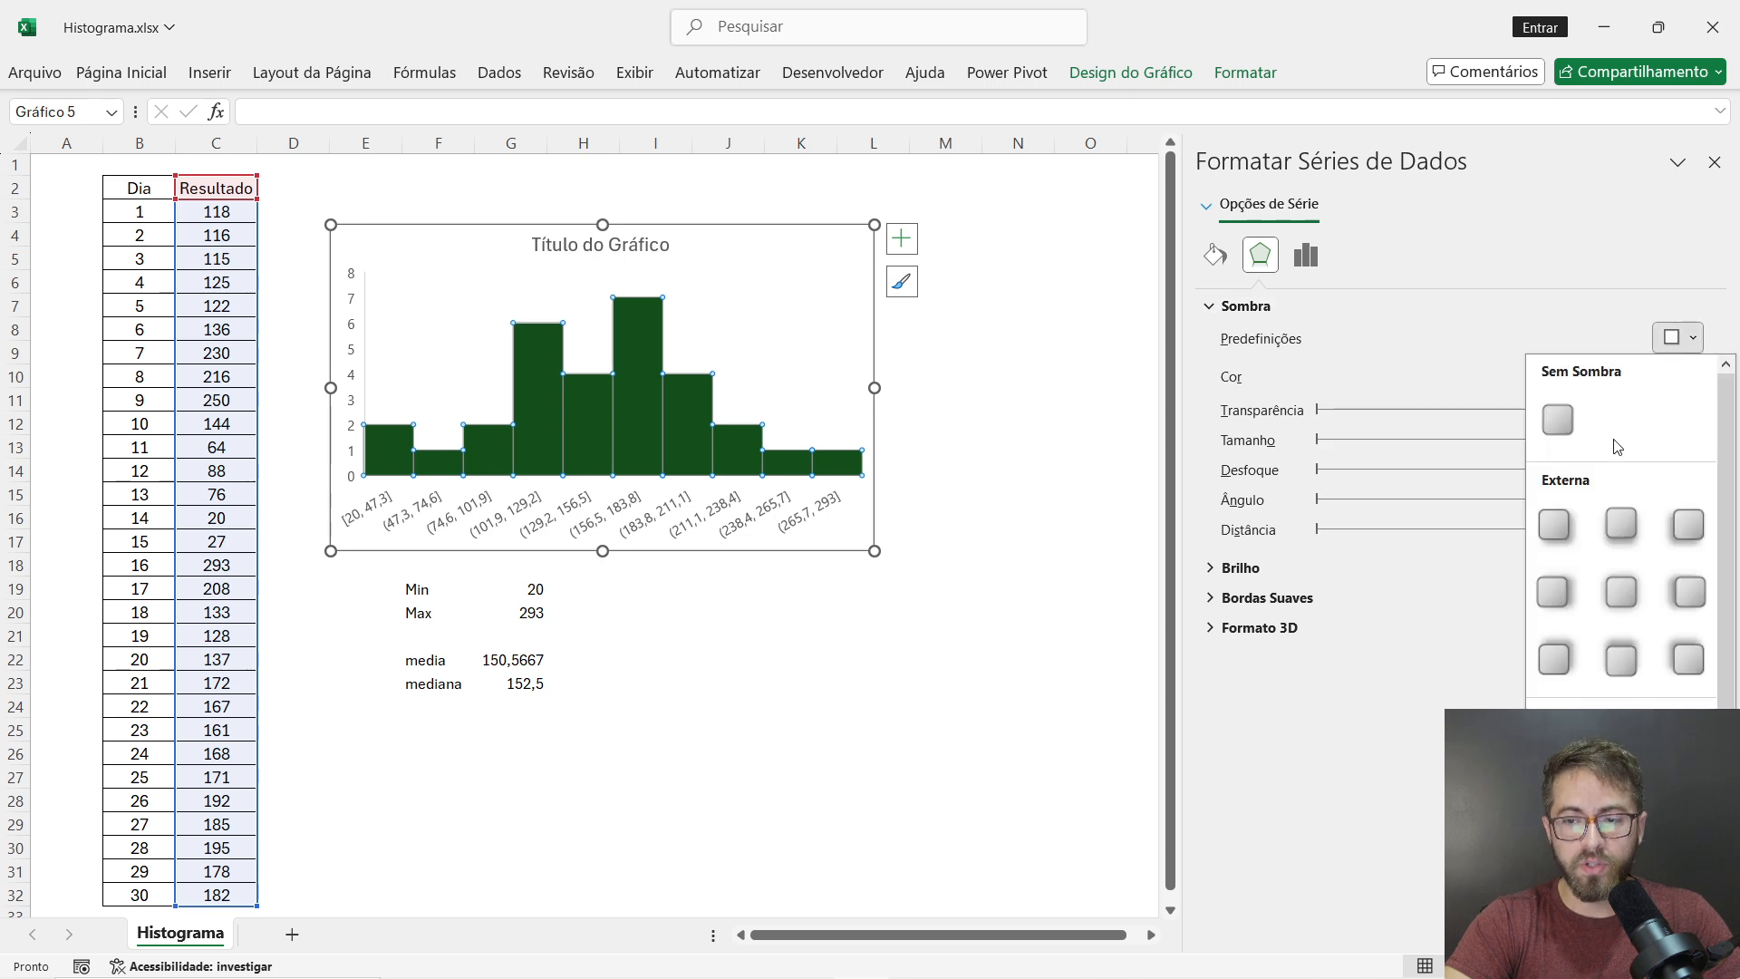
left_click(1566, 518)
left_click(863, 772)
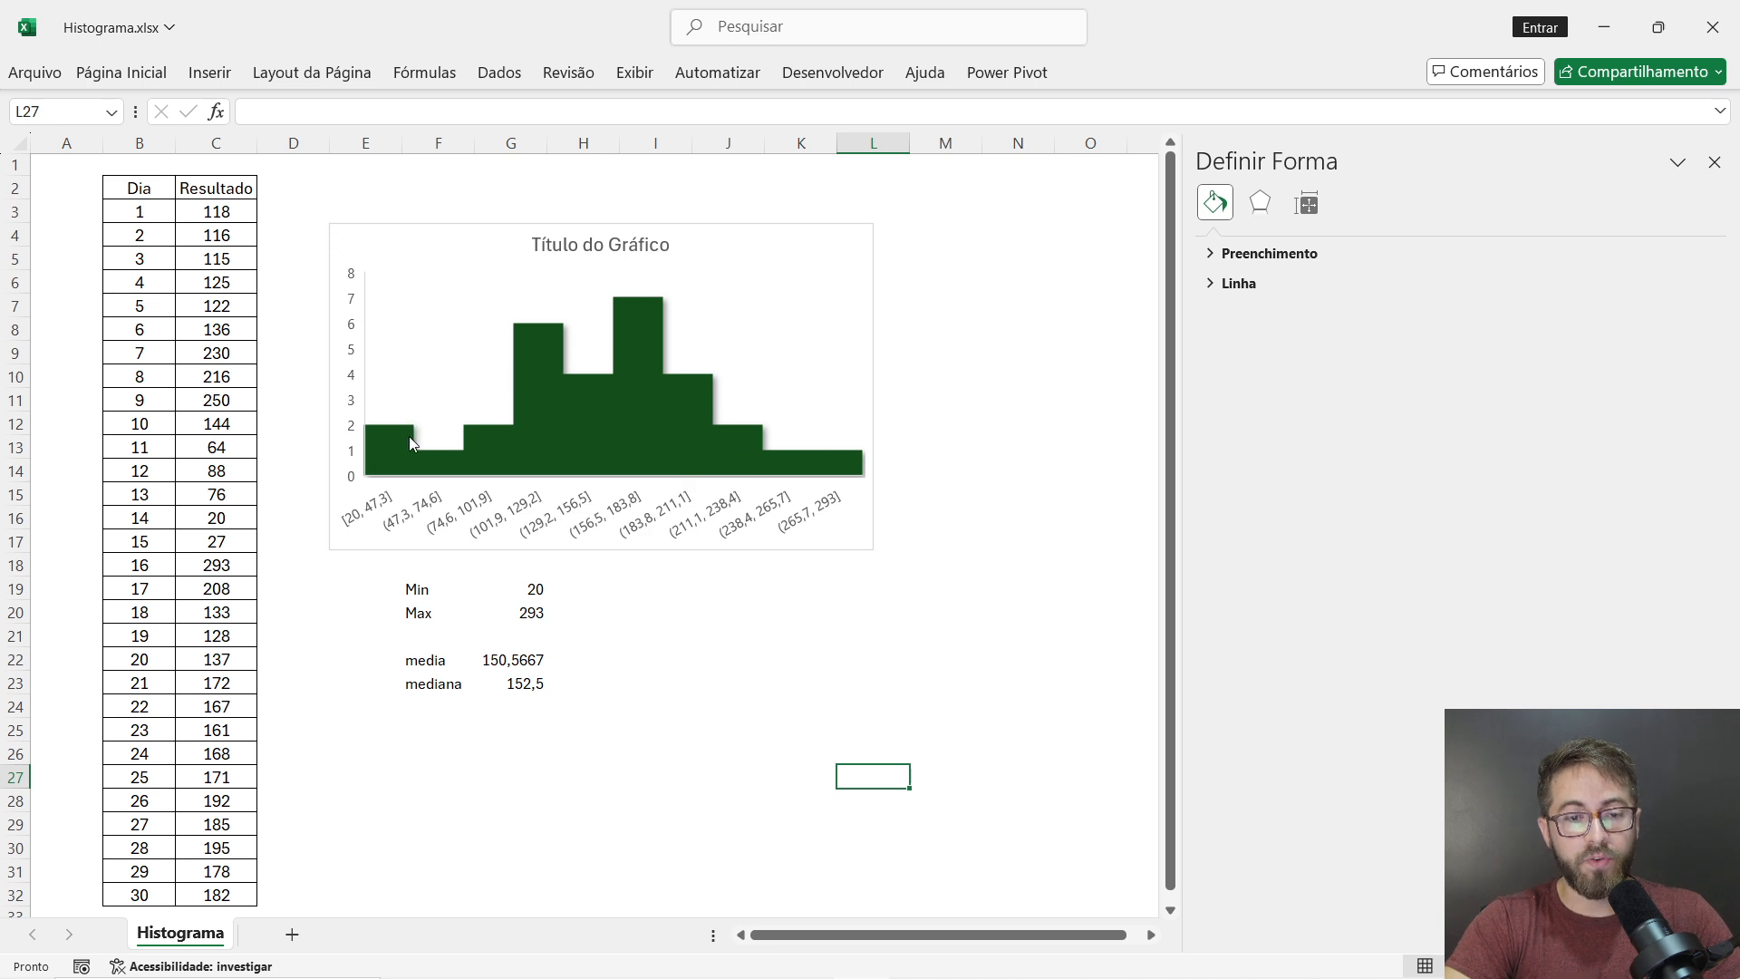
- Give the histogram's bars a solid white border
left_click(640, 341)
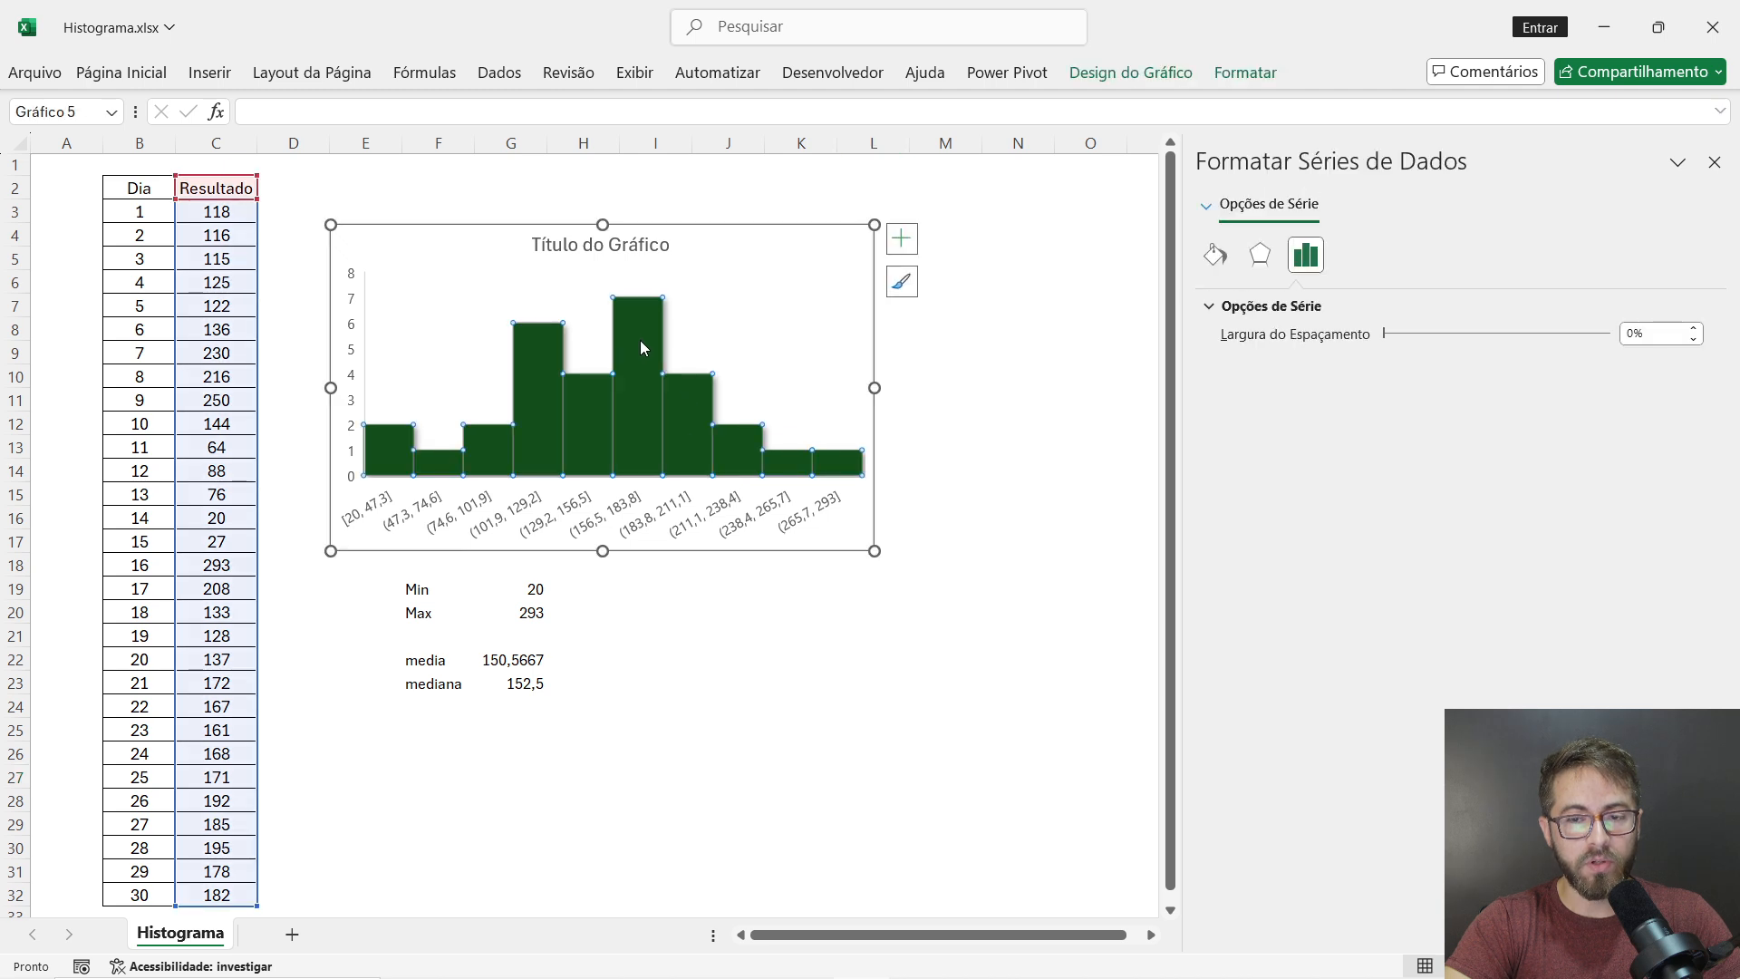
left_click(1225, 263)
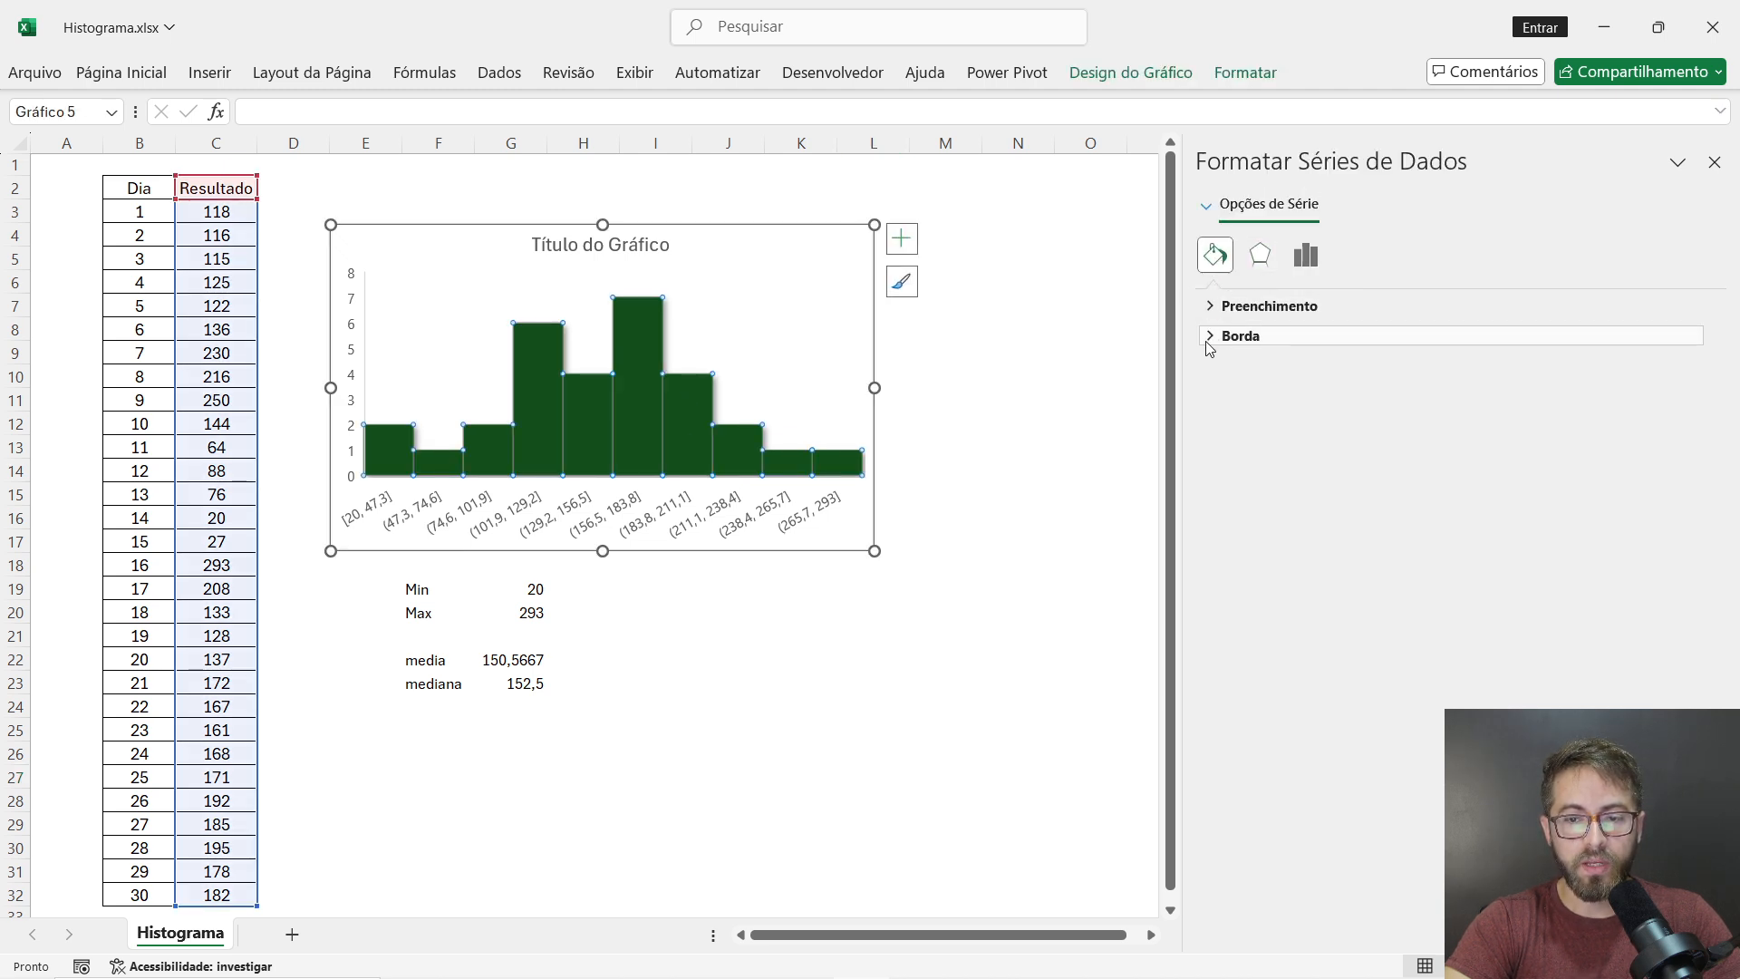
left_click(1215, 336)
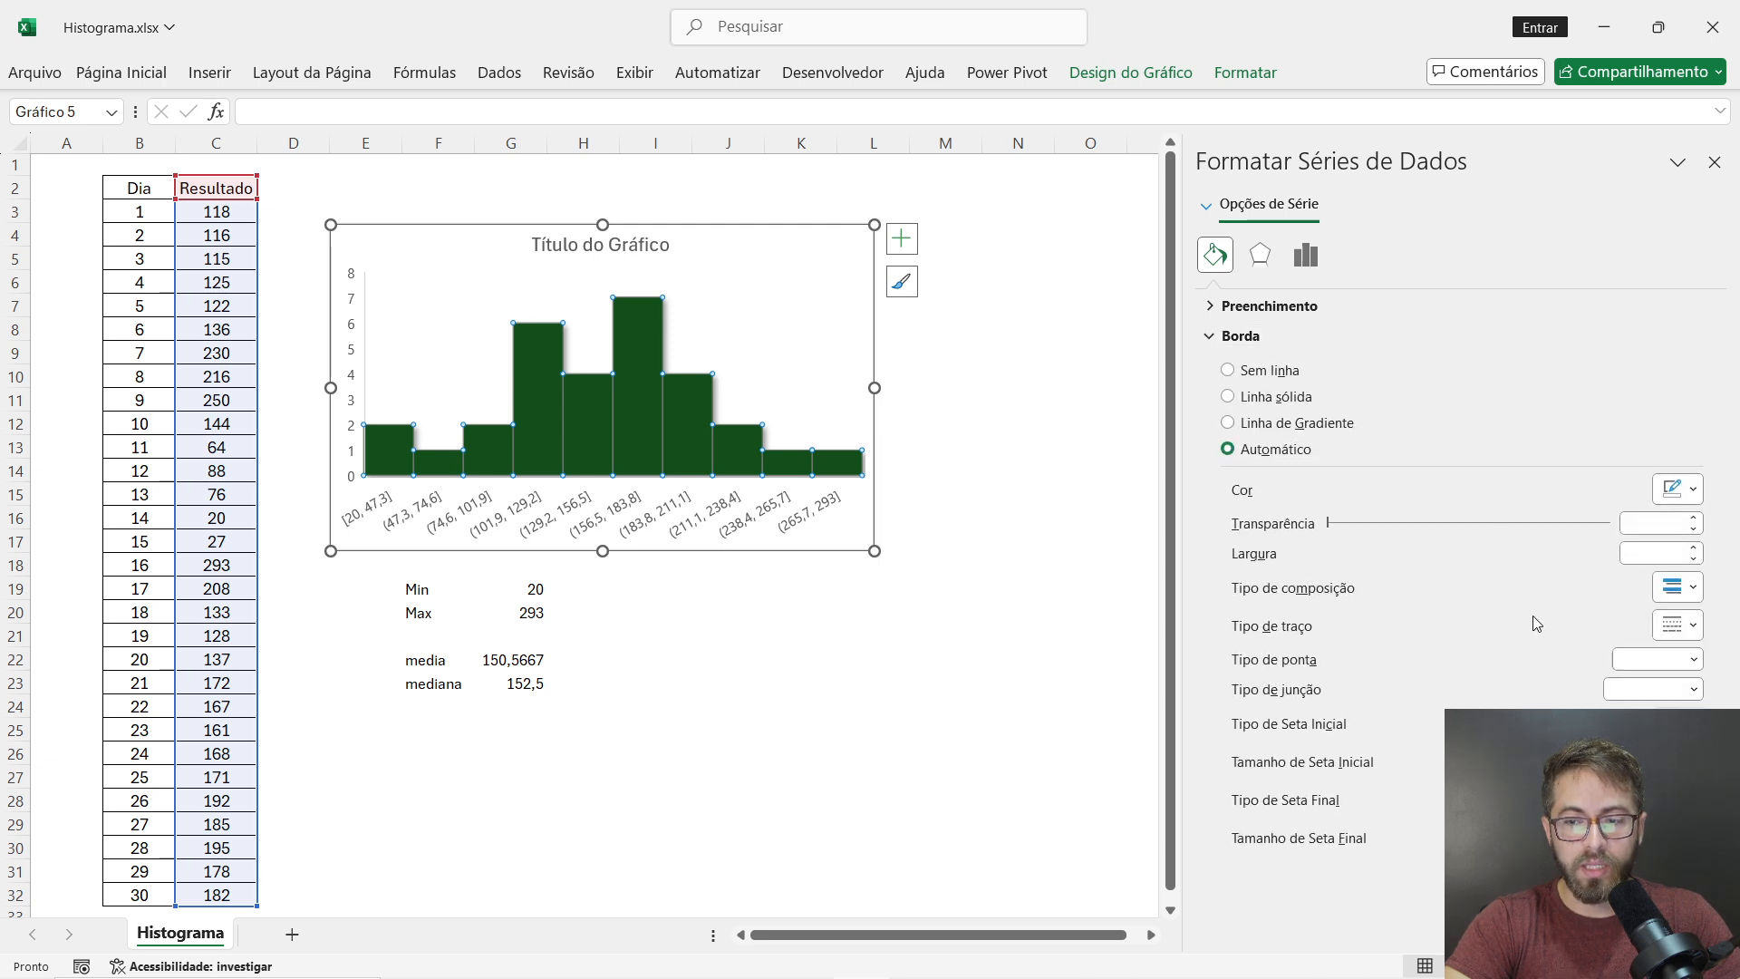
left_click(1682, 490)
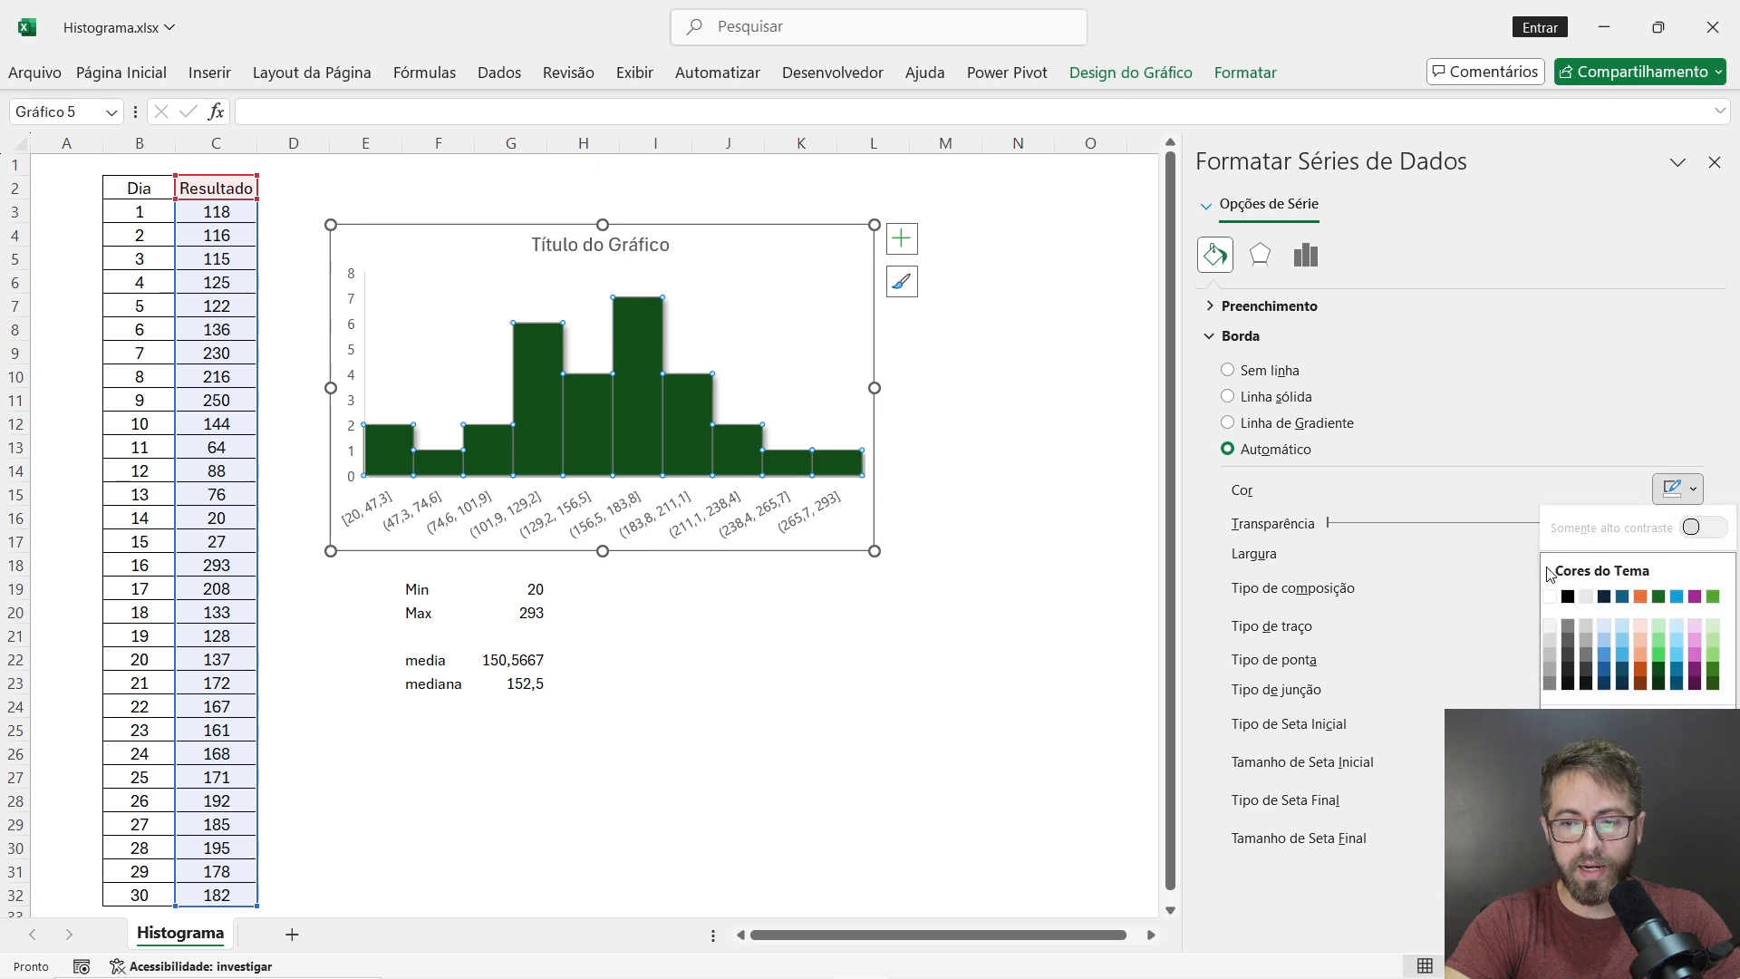
left_click(1552, 597)
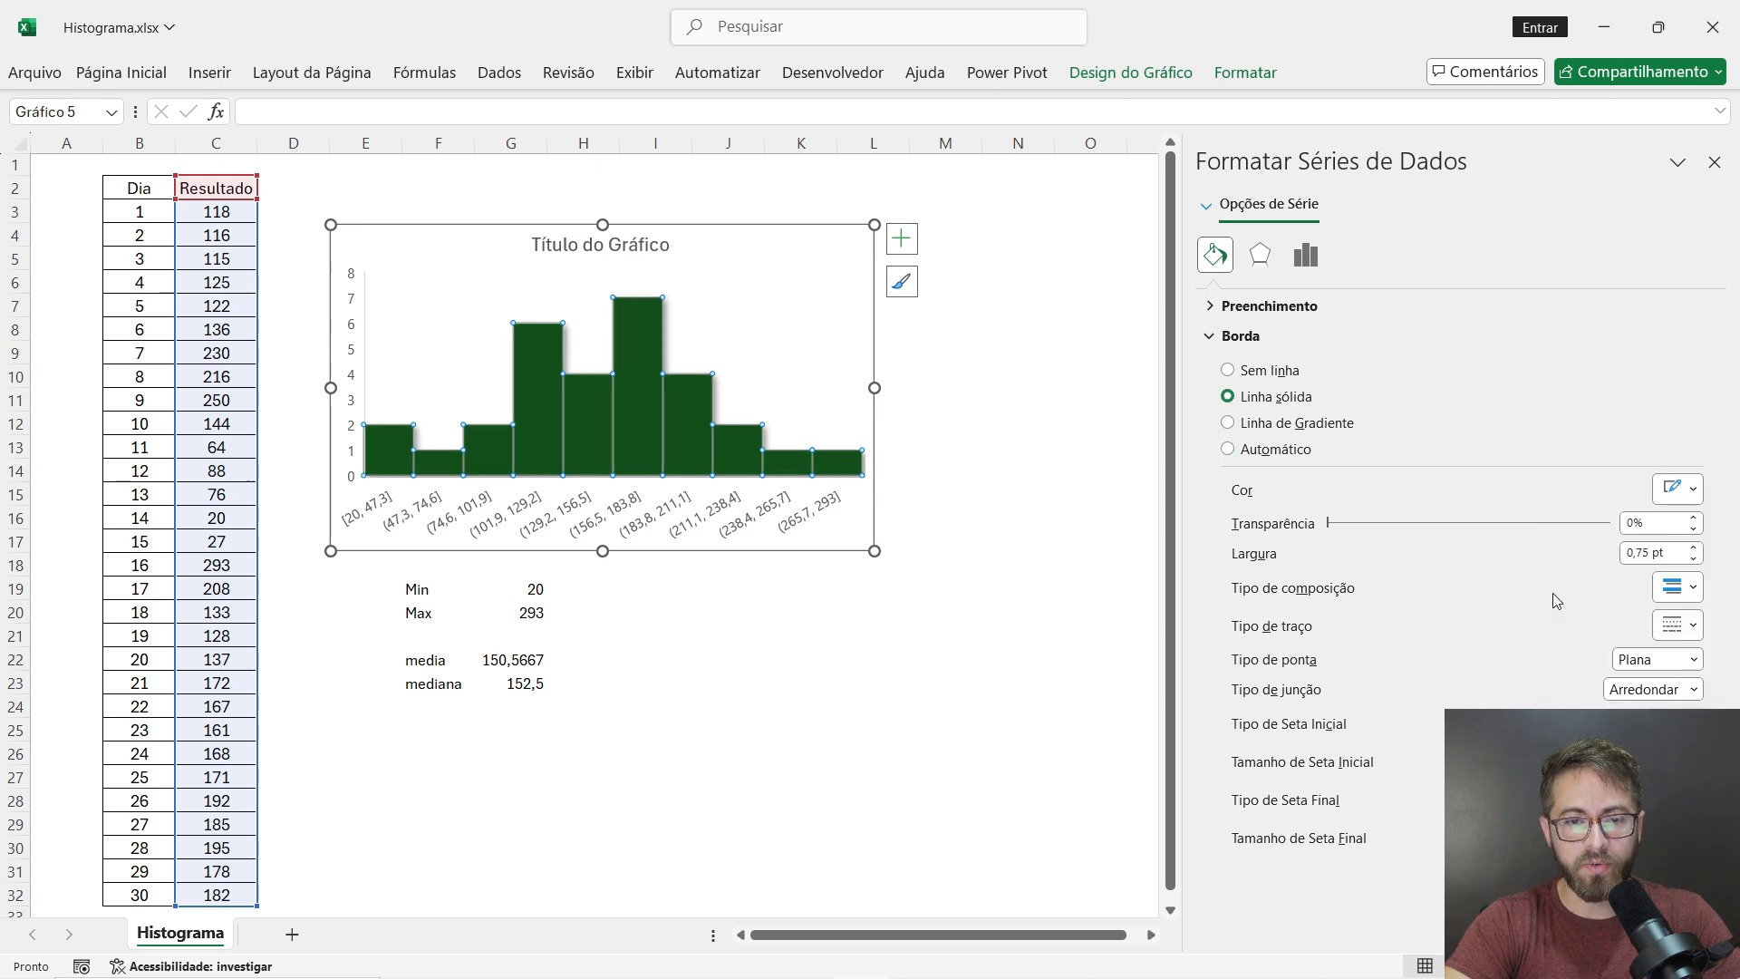
left_click(790, 546)
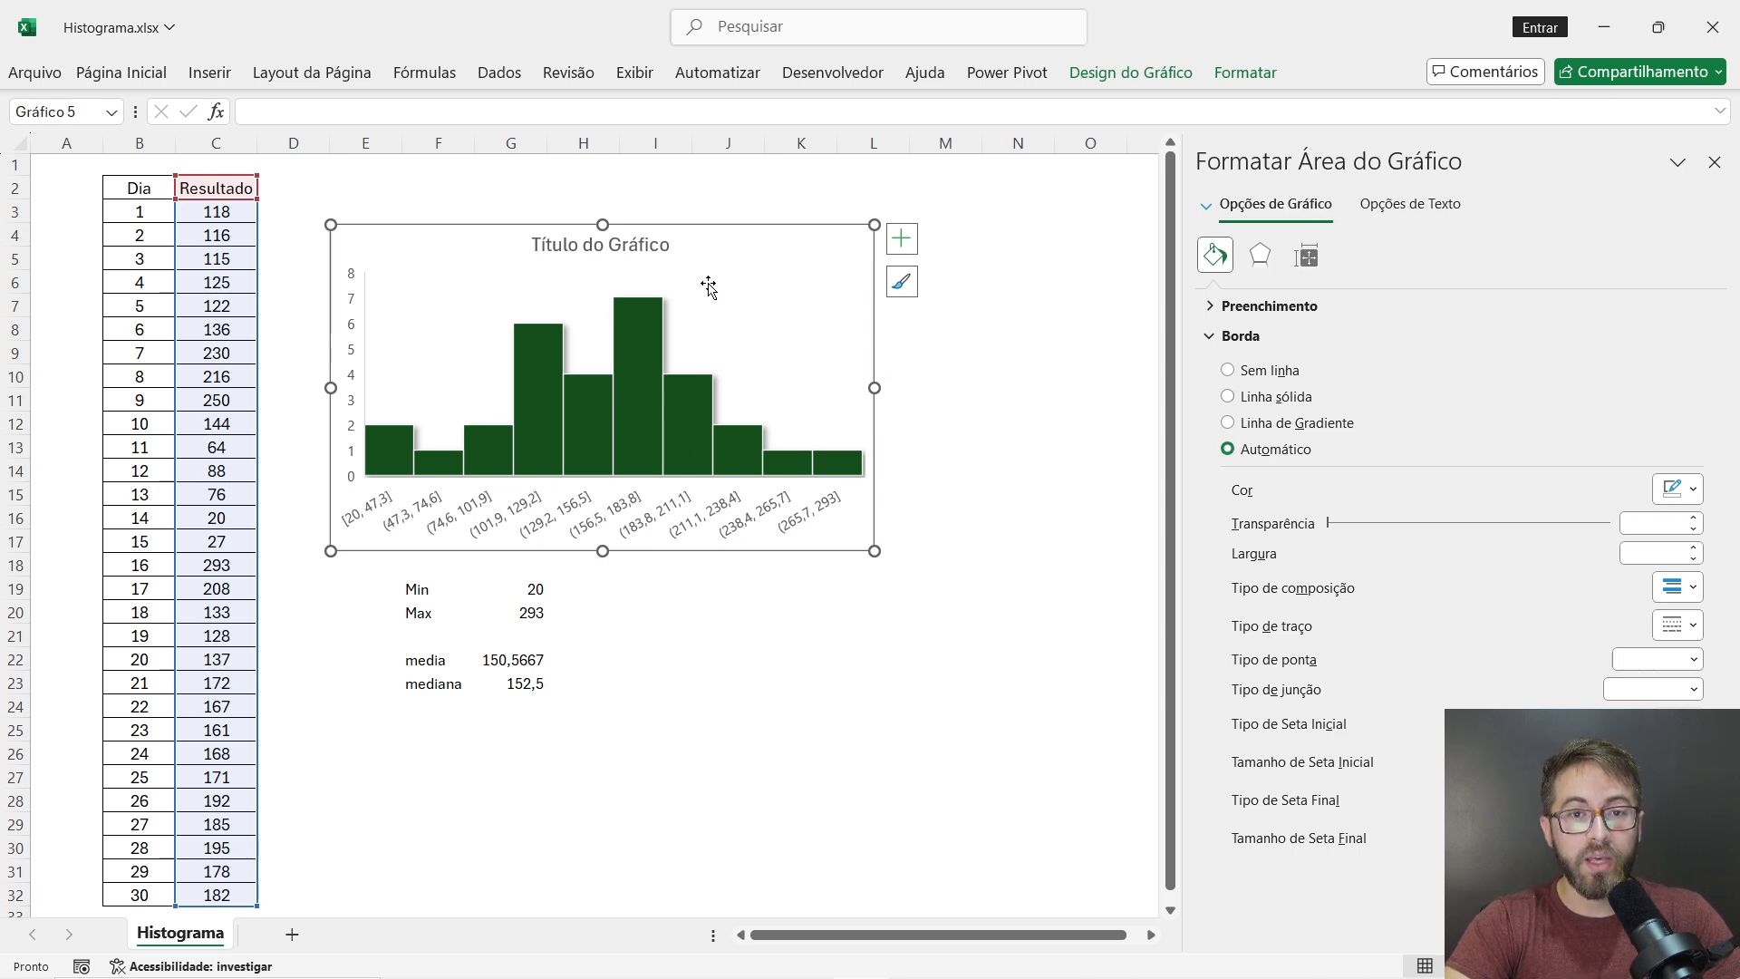
- Add data labels to the histogram's bars and close the formatting pane
mouse_move(642, 301)
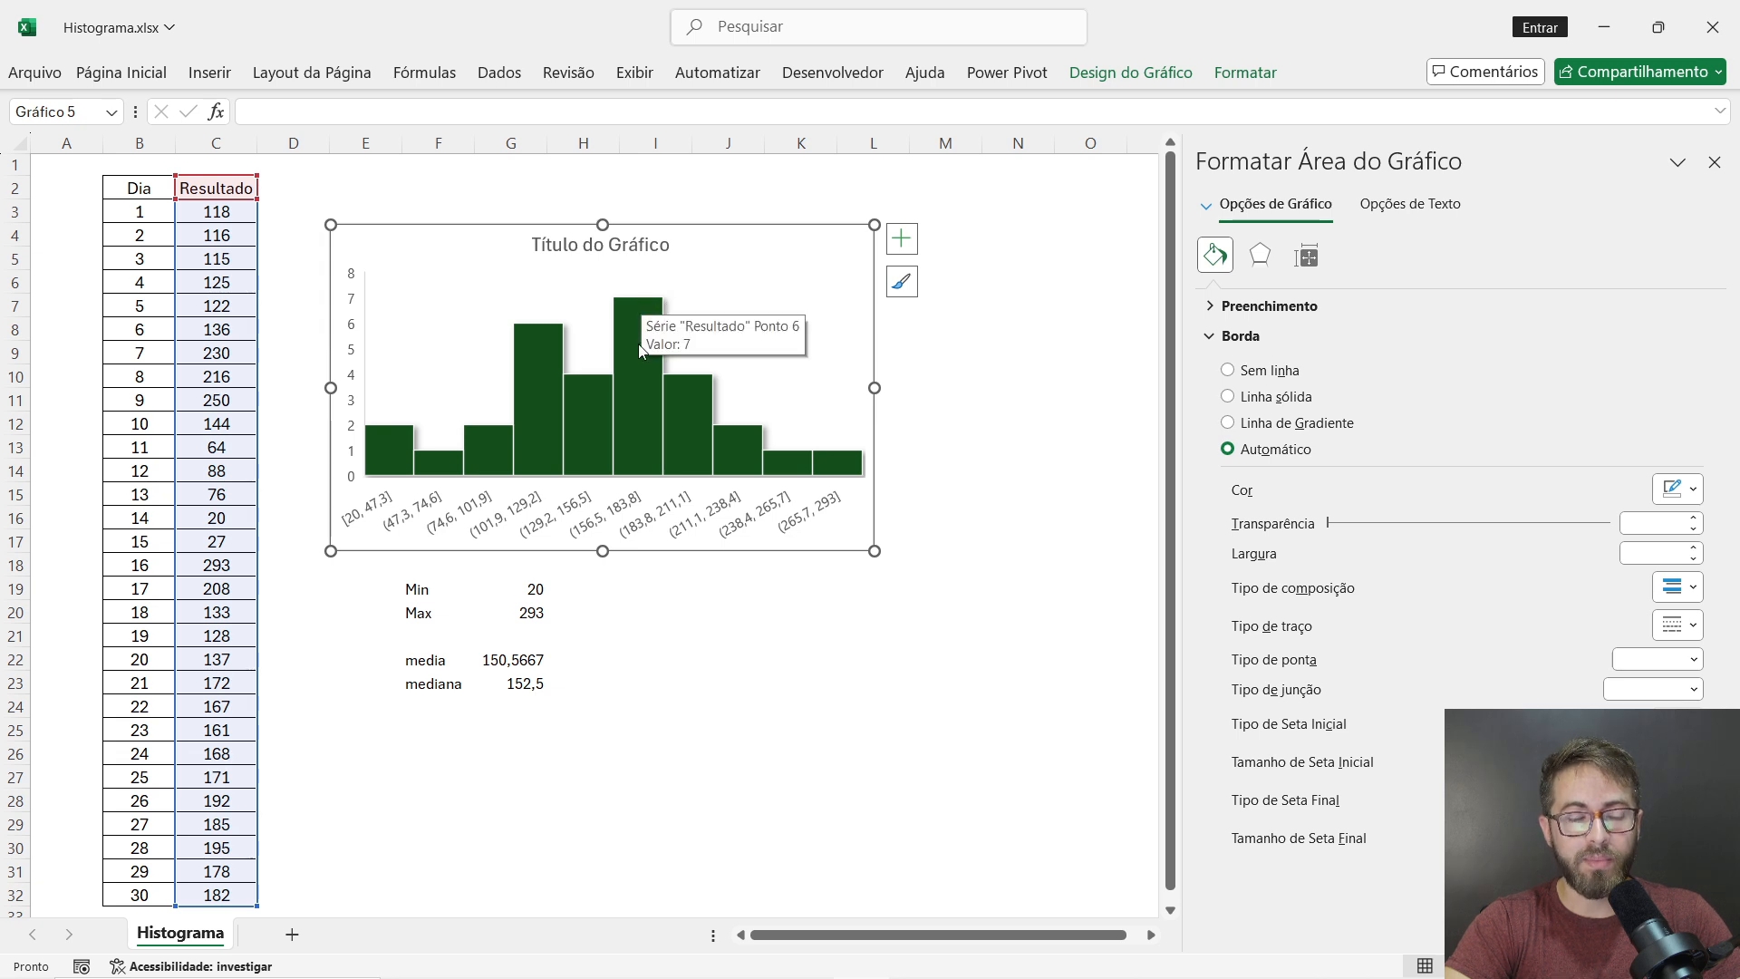
left_click(638, 345)
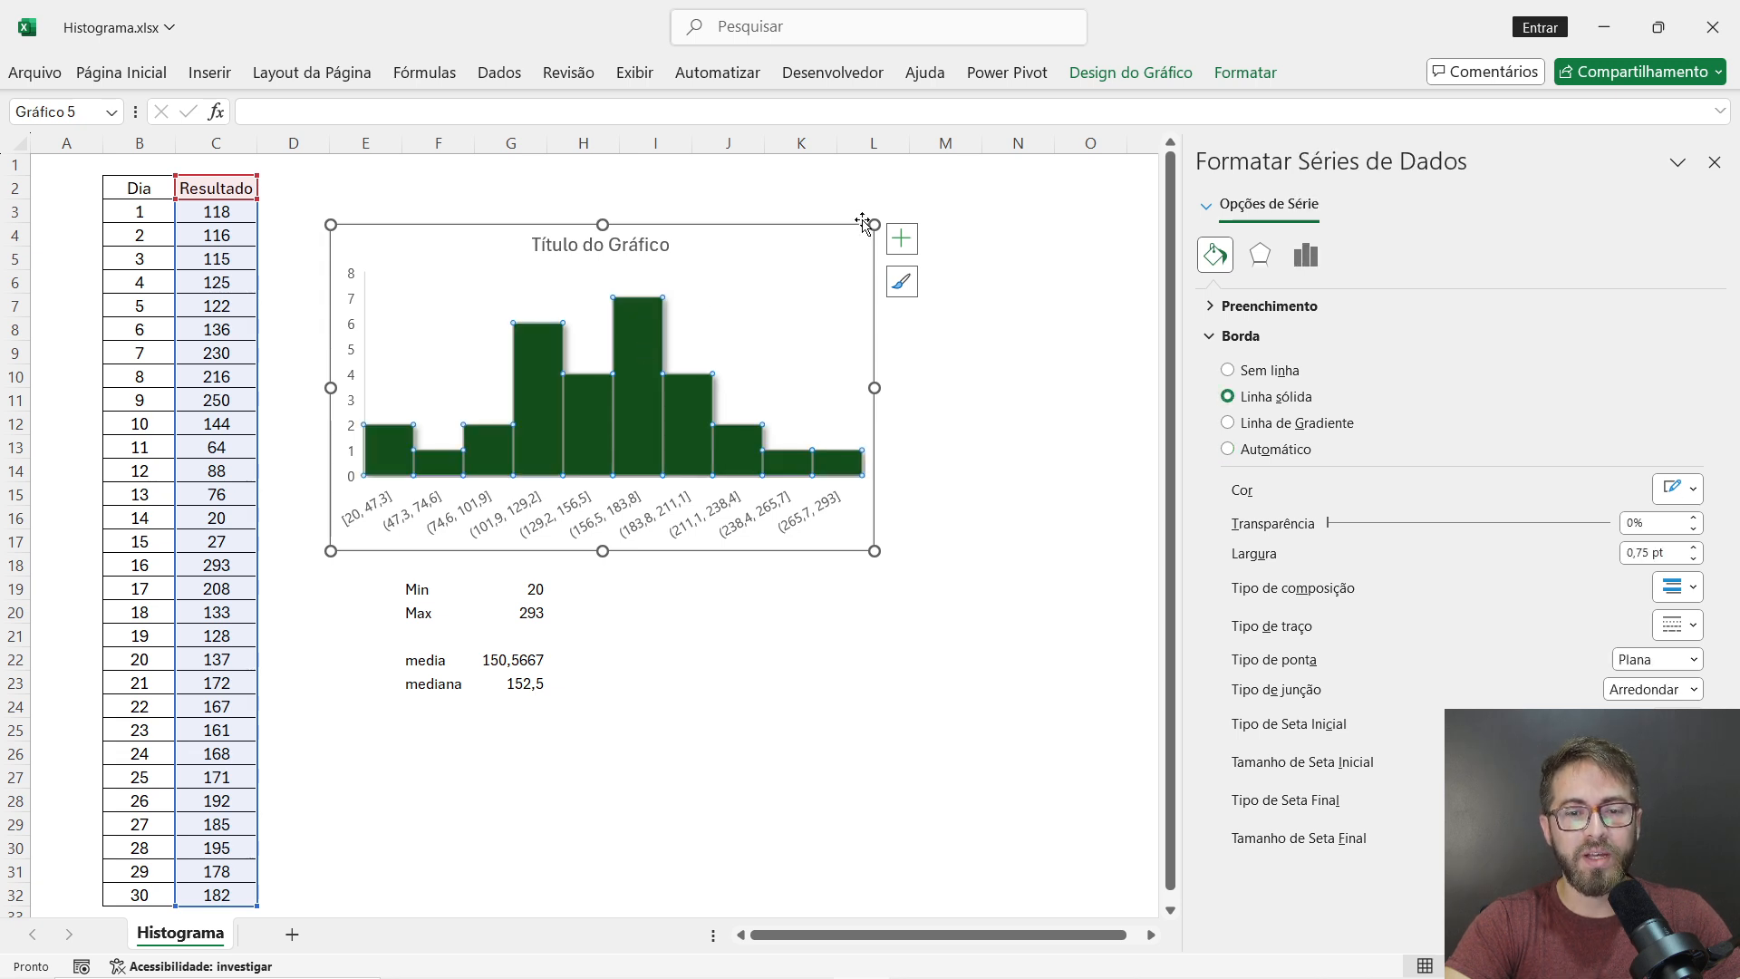
left_click(901, 238)
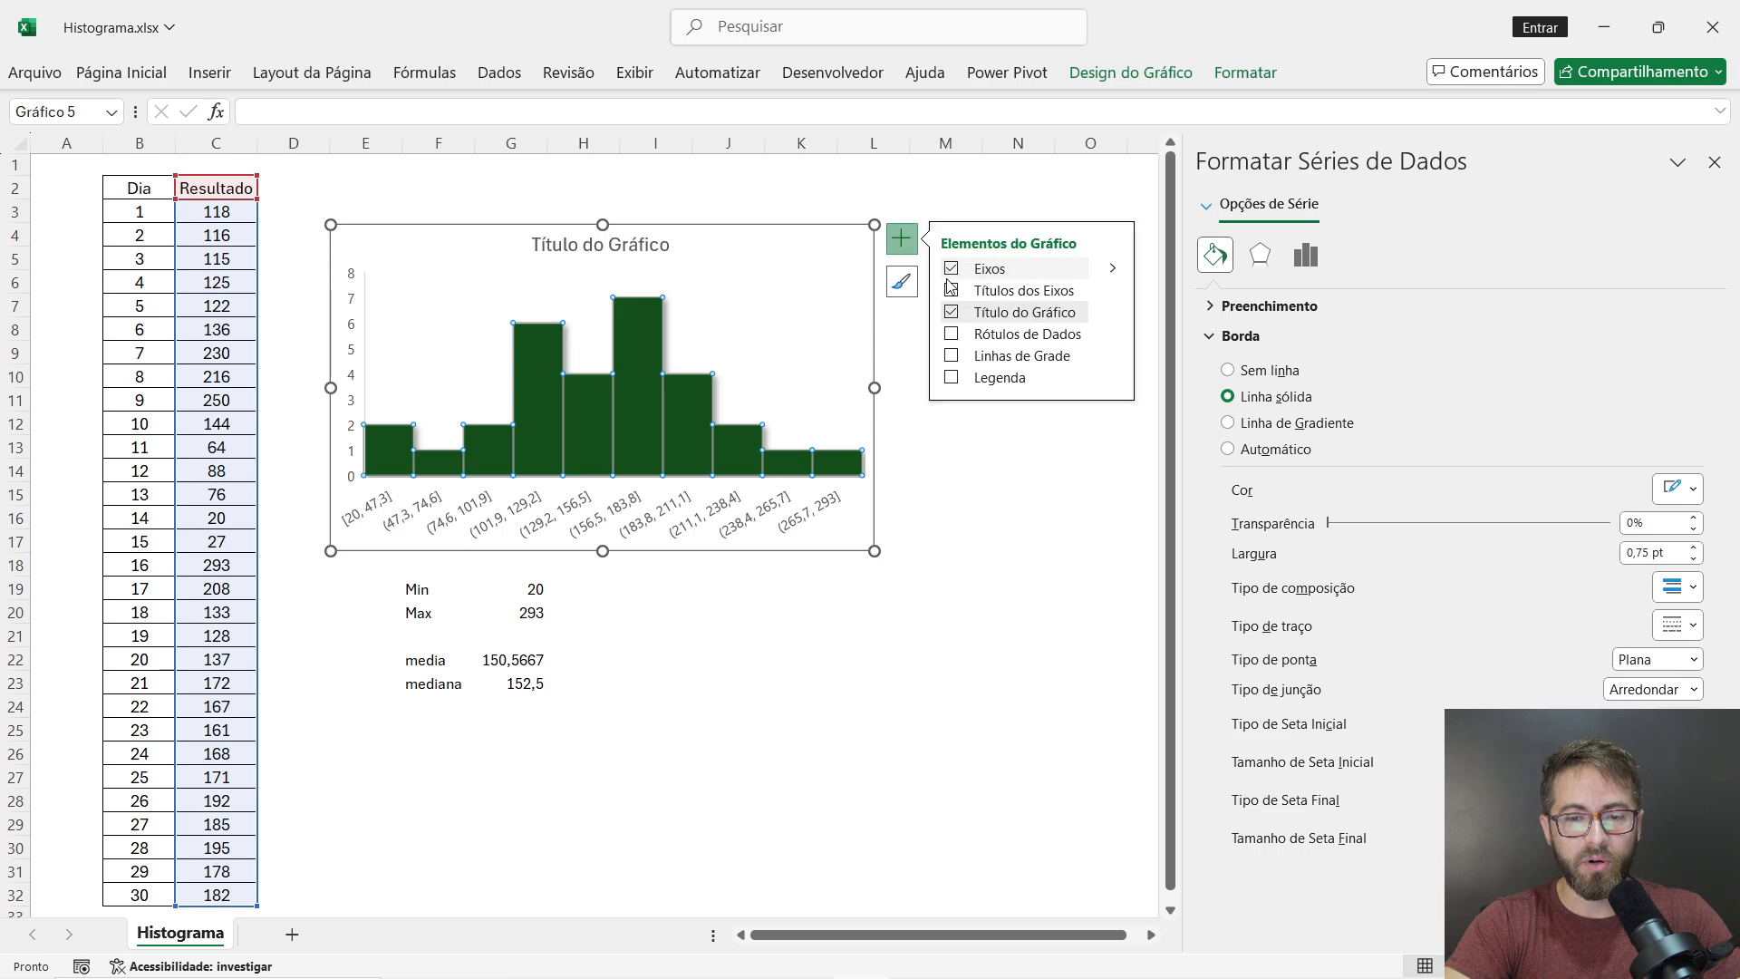
left_click(952, 334)
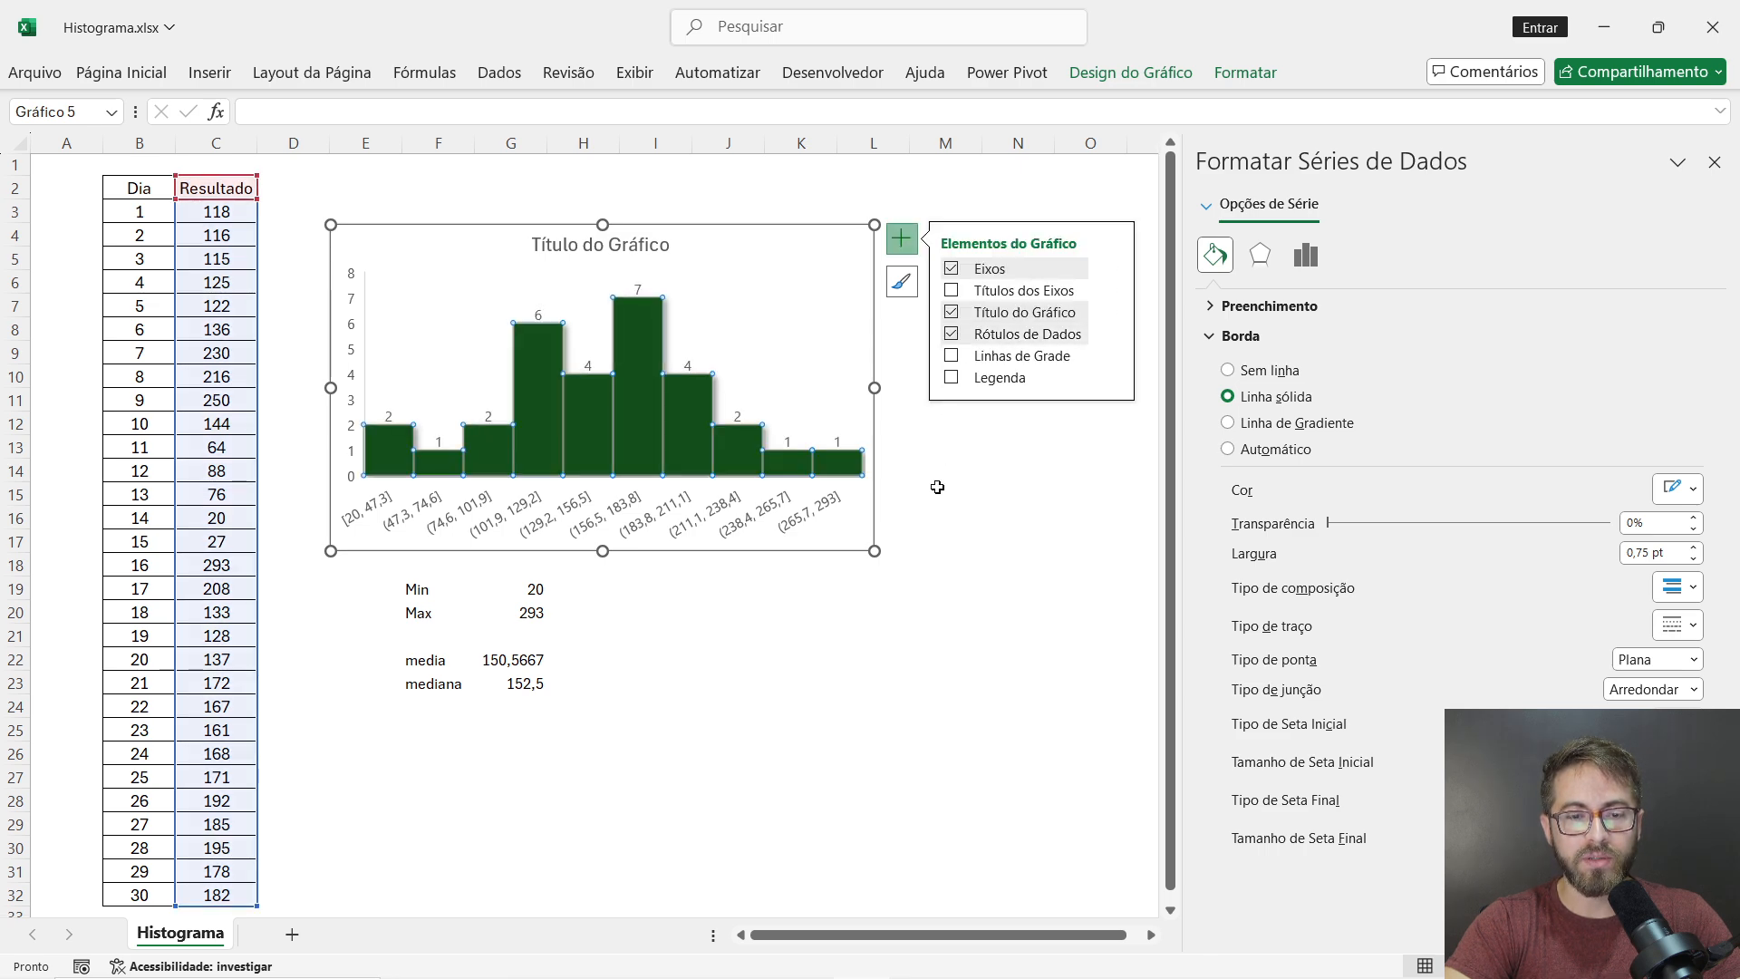
left_click(943, 492)
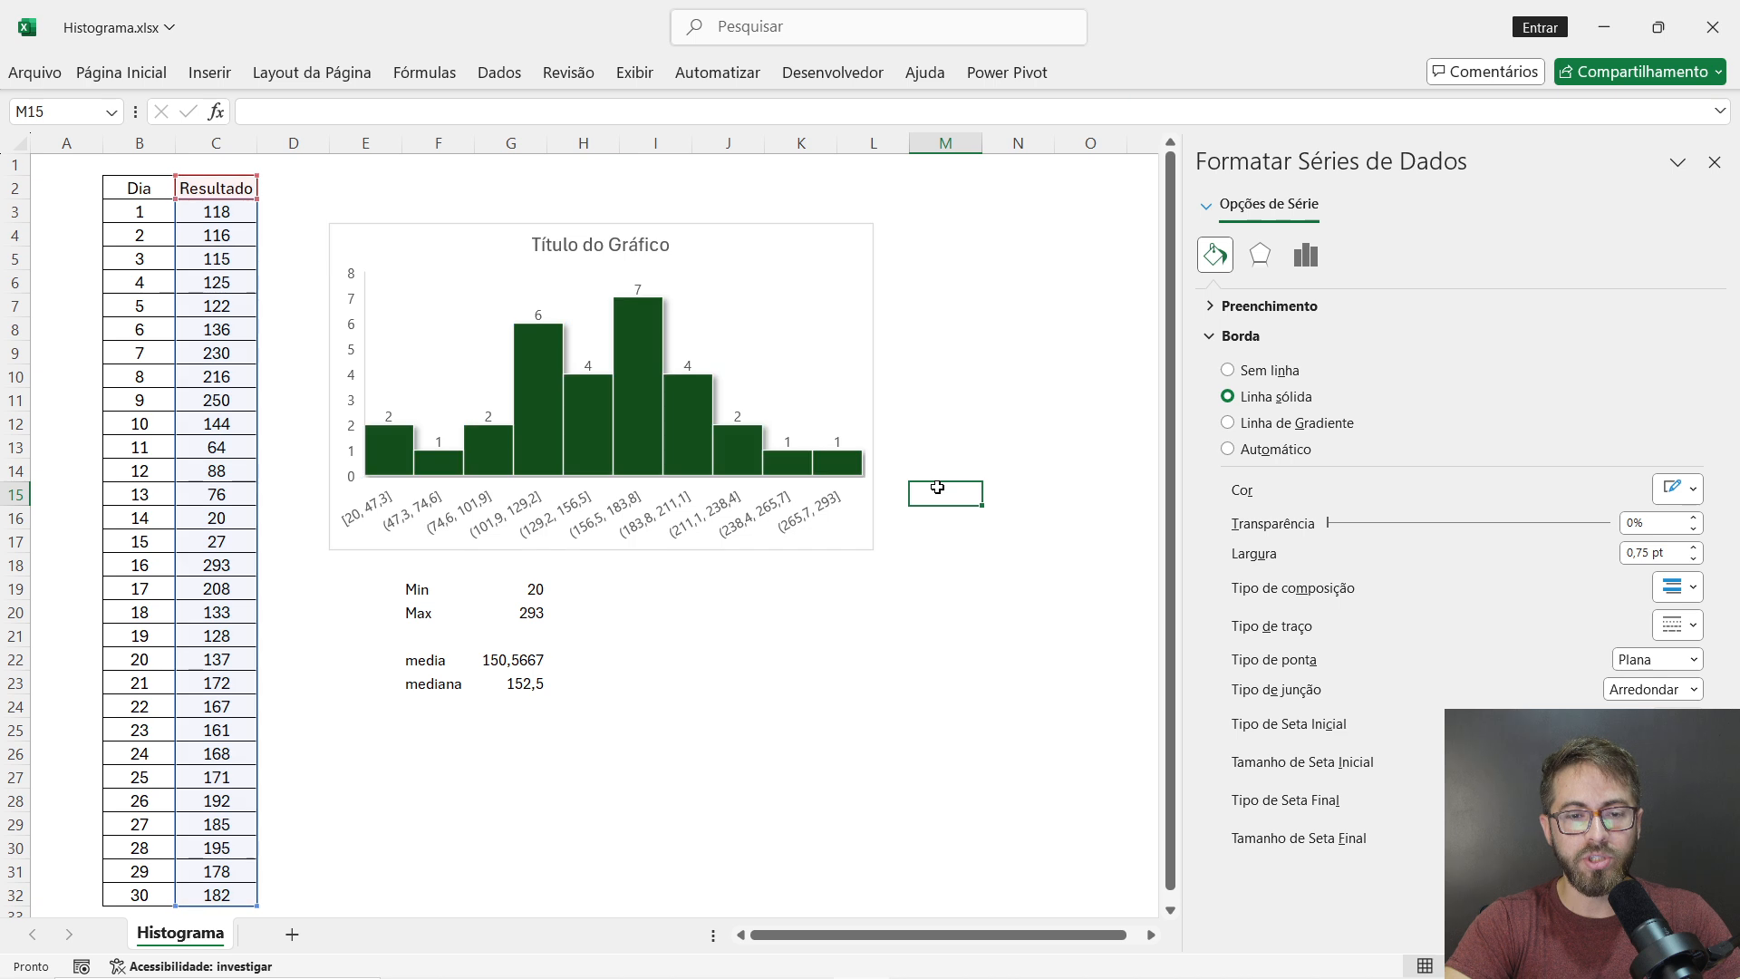
left_click(1713, 164)
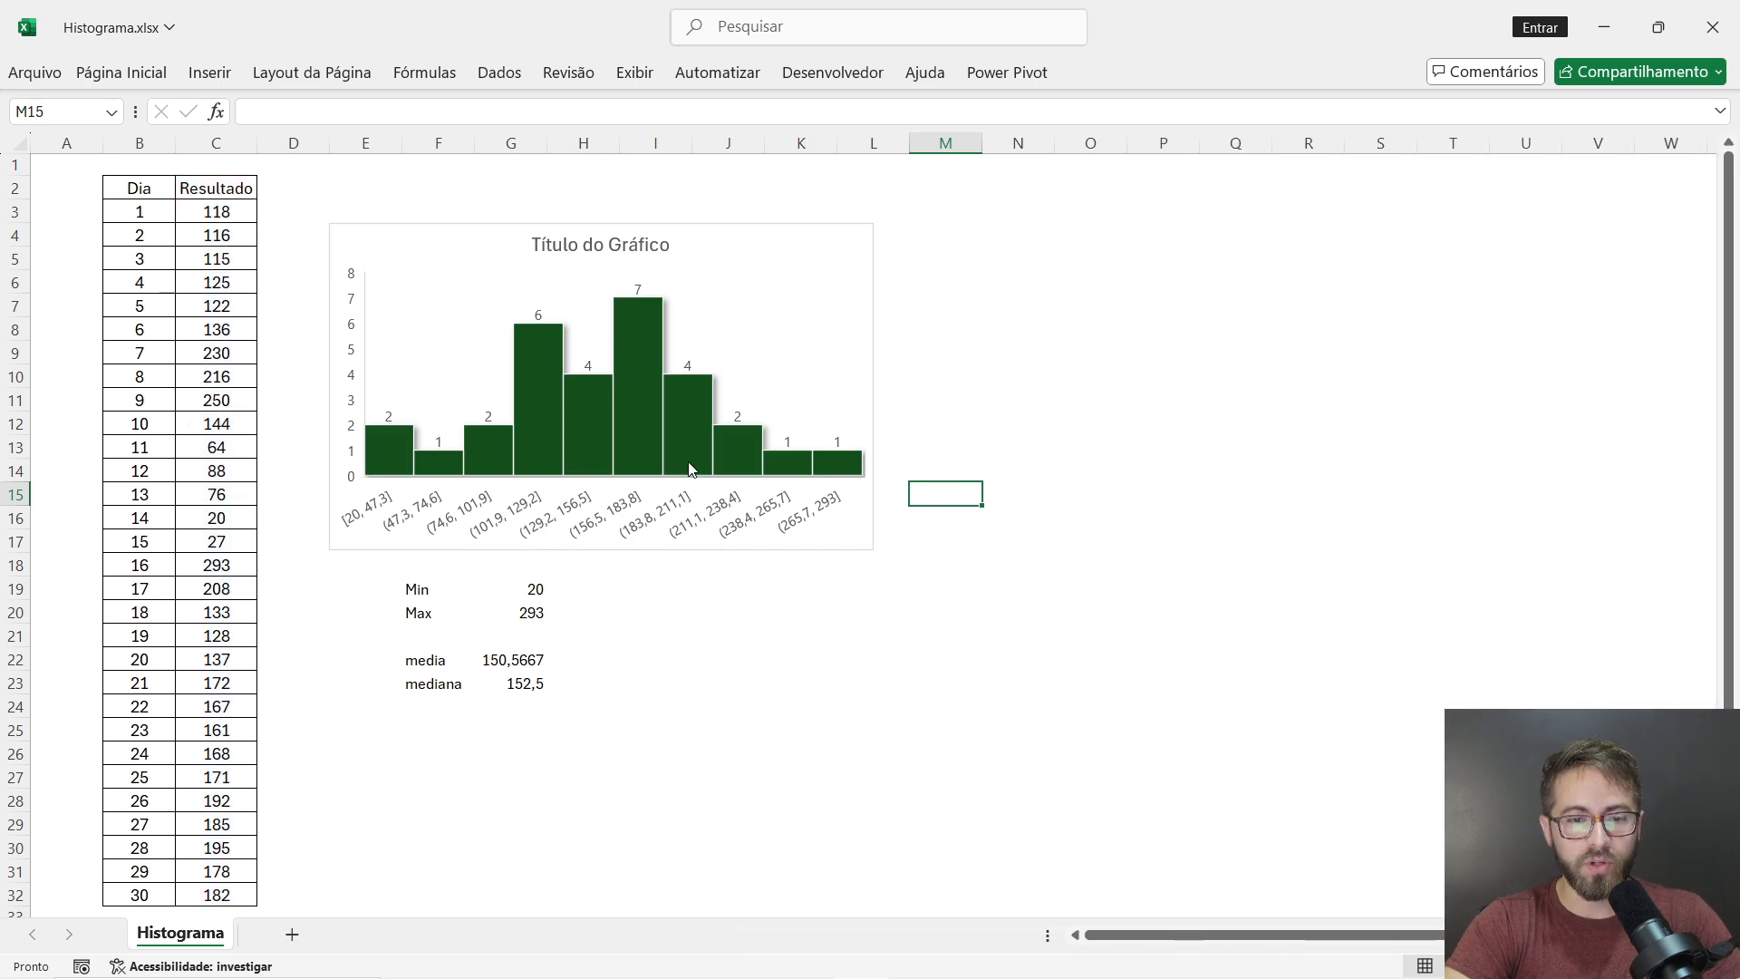
- Examine the horizontal axis's text formatting options, covering text fill and outline, text effects and text box settings
left_click(521, 519)
right_click(520, 519)
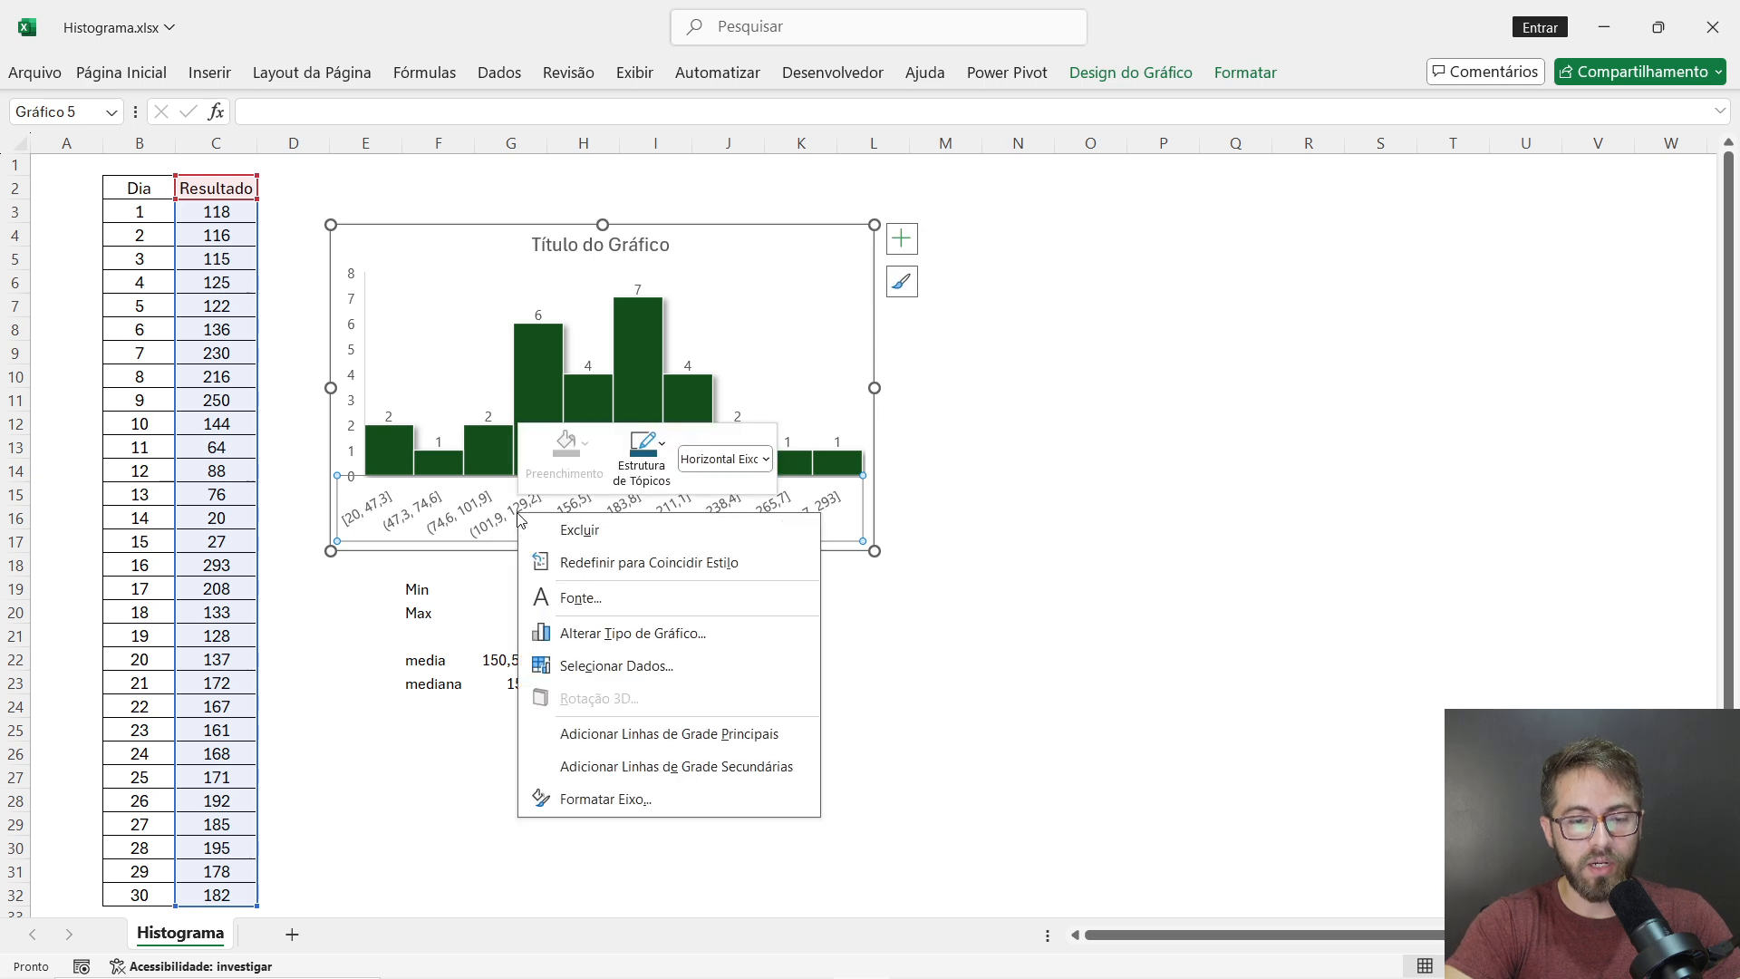
left_click(648, 810)
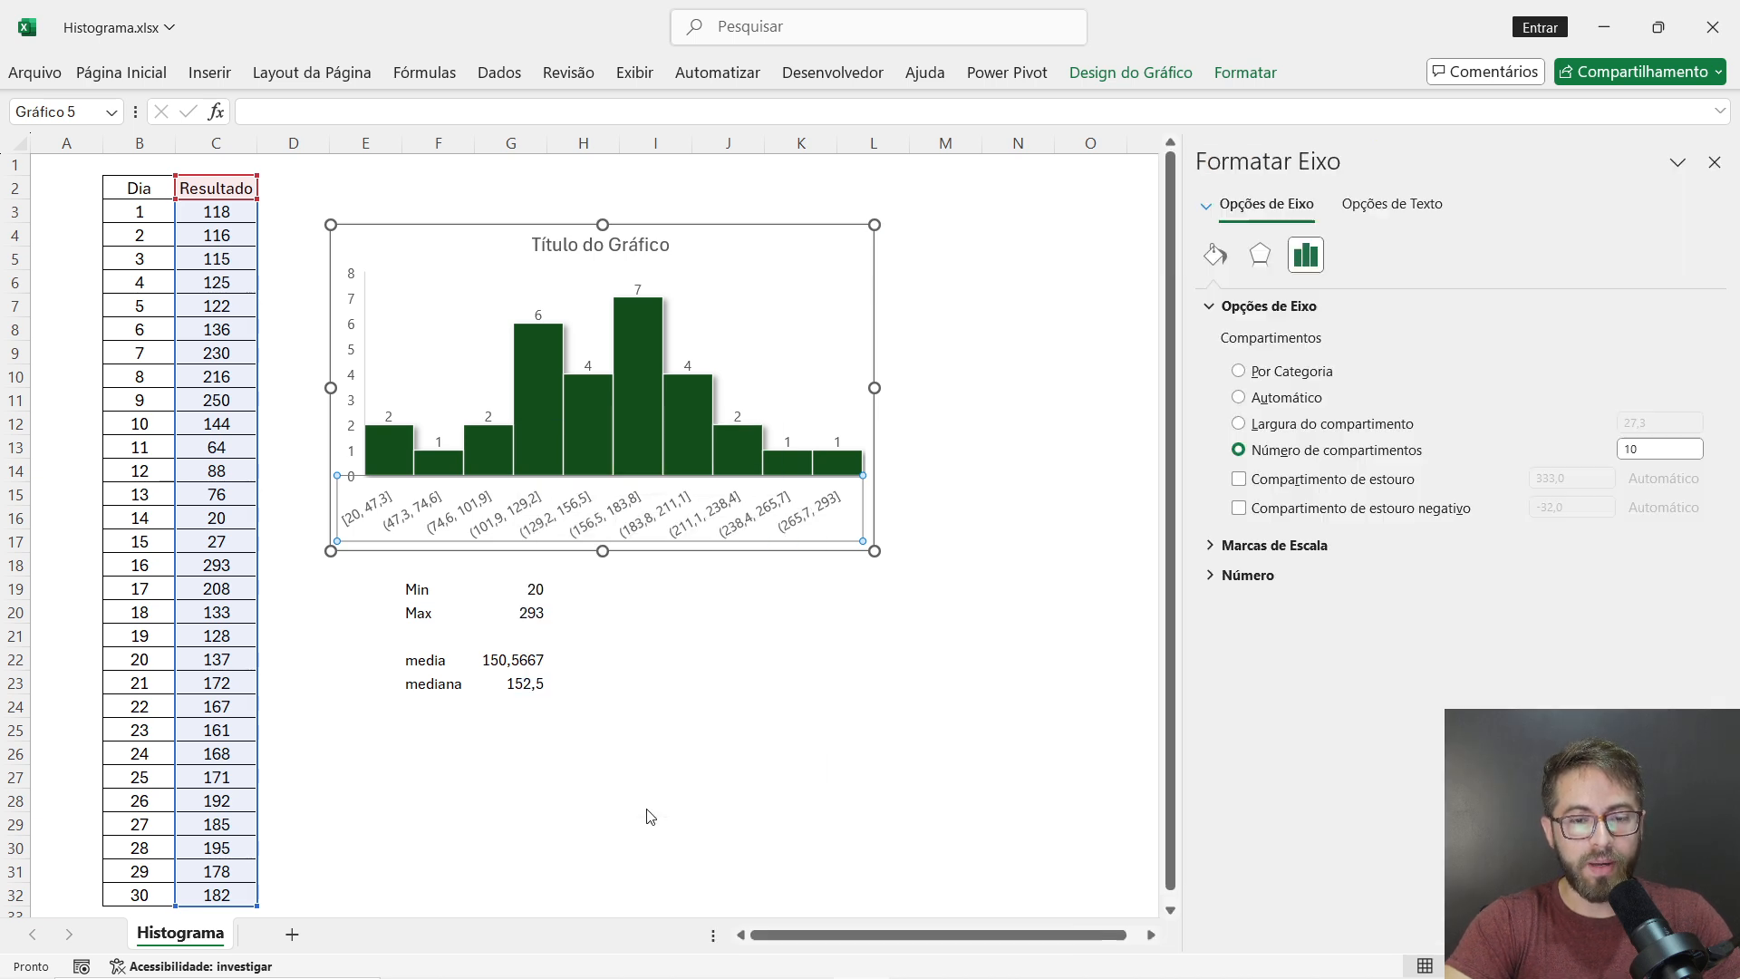
left_click(1375, 215)
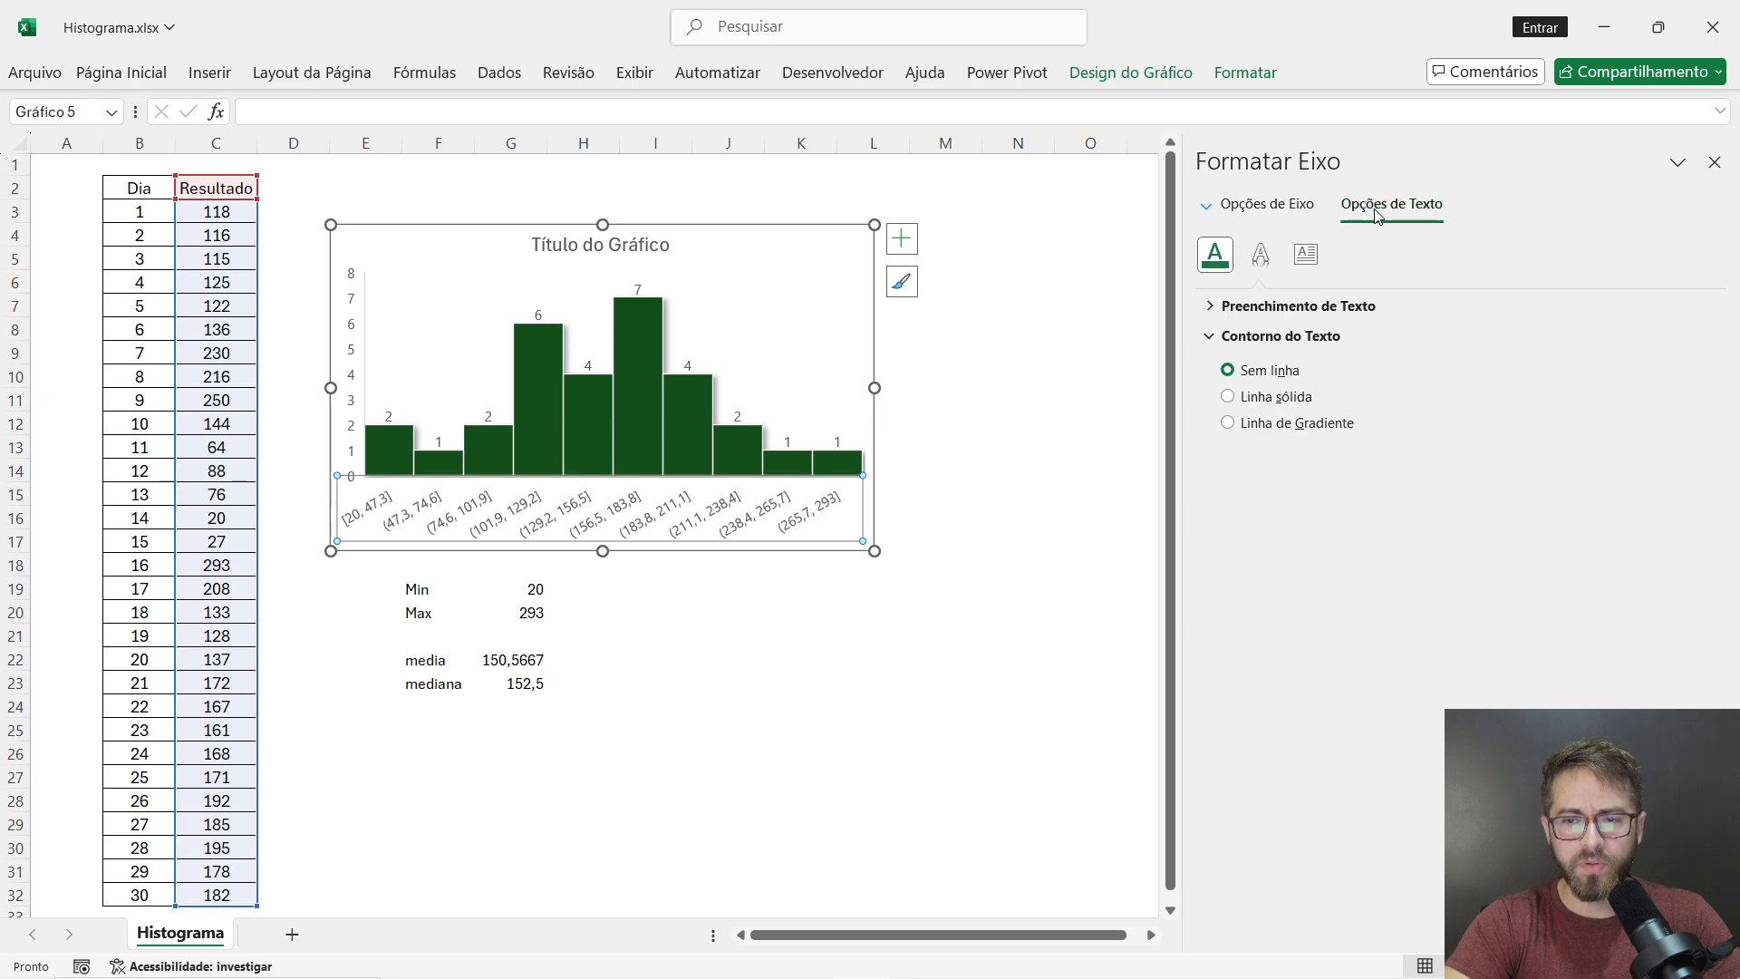
left_click(1213, 313)
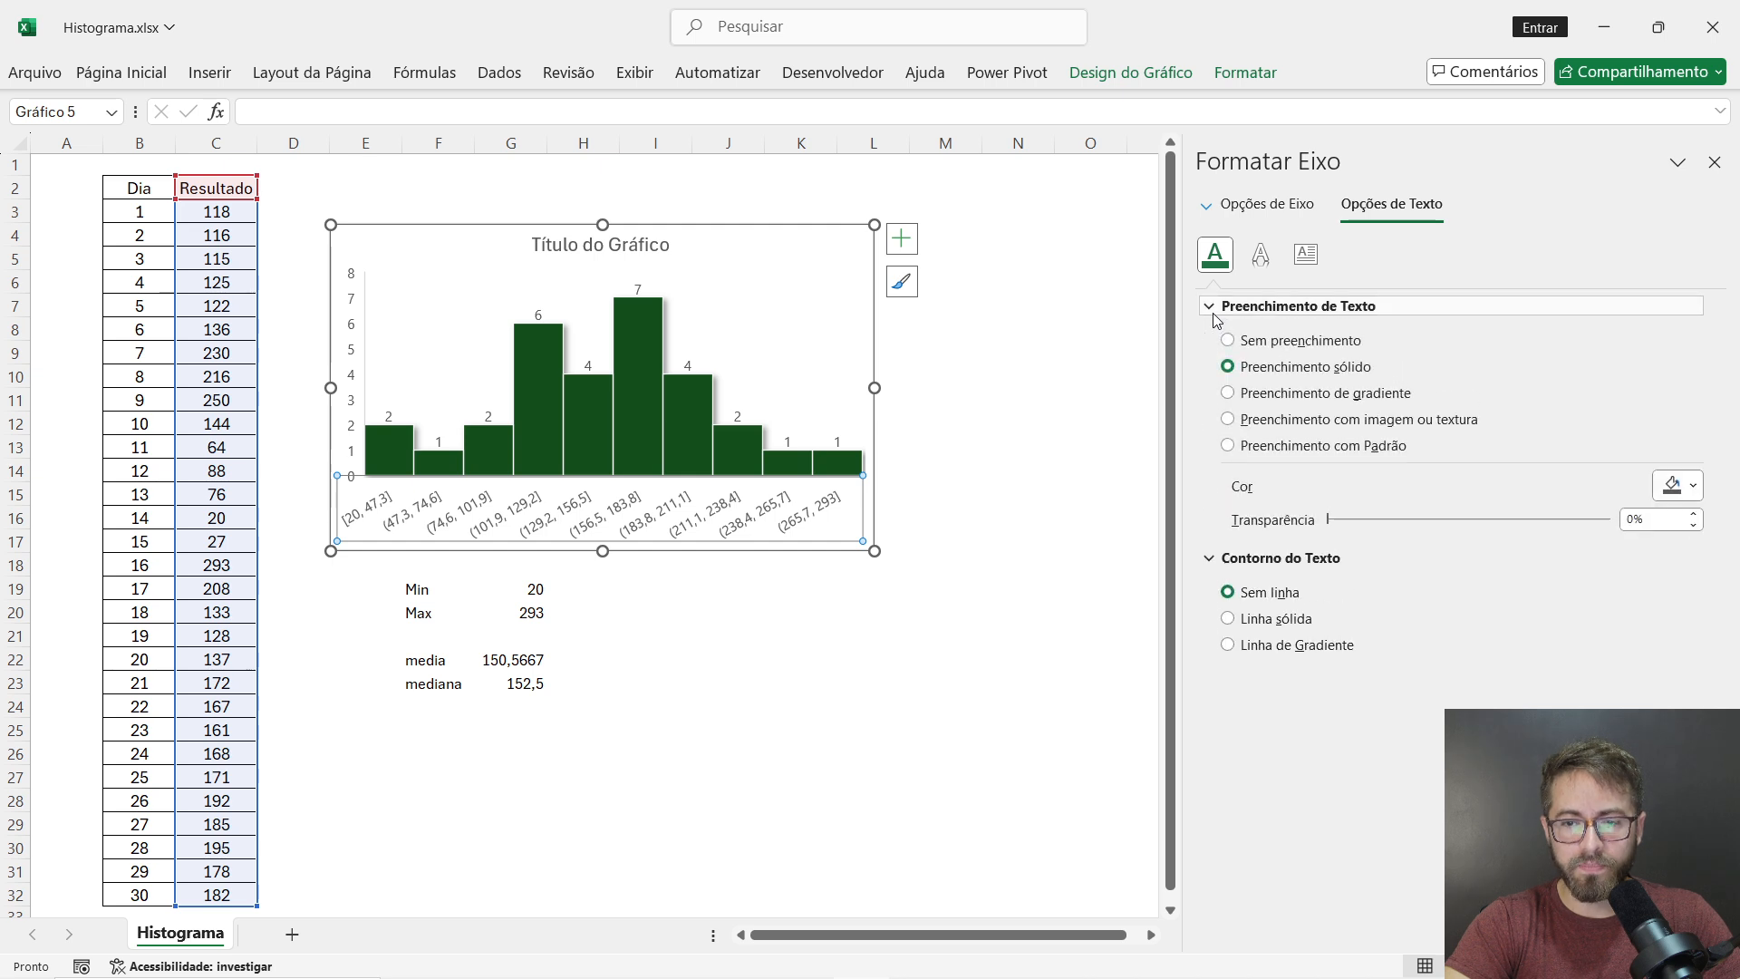
left_click(1265, 266)
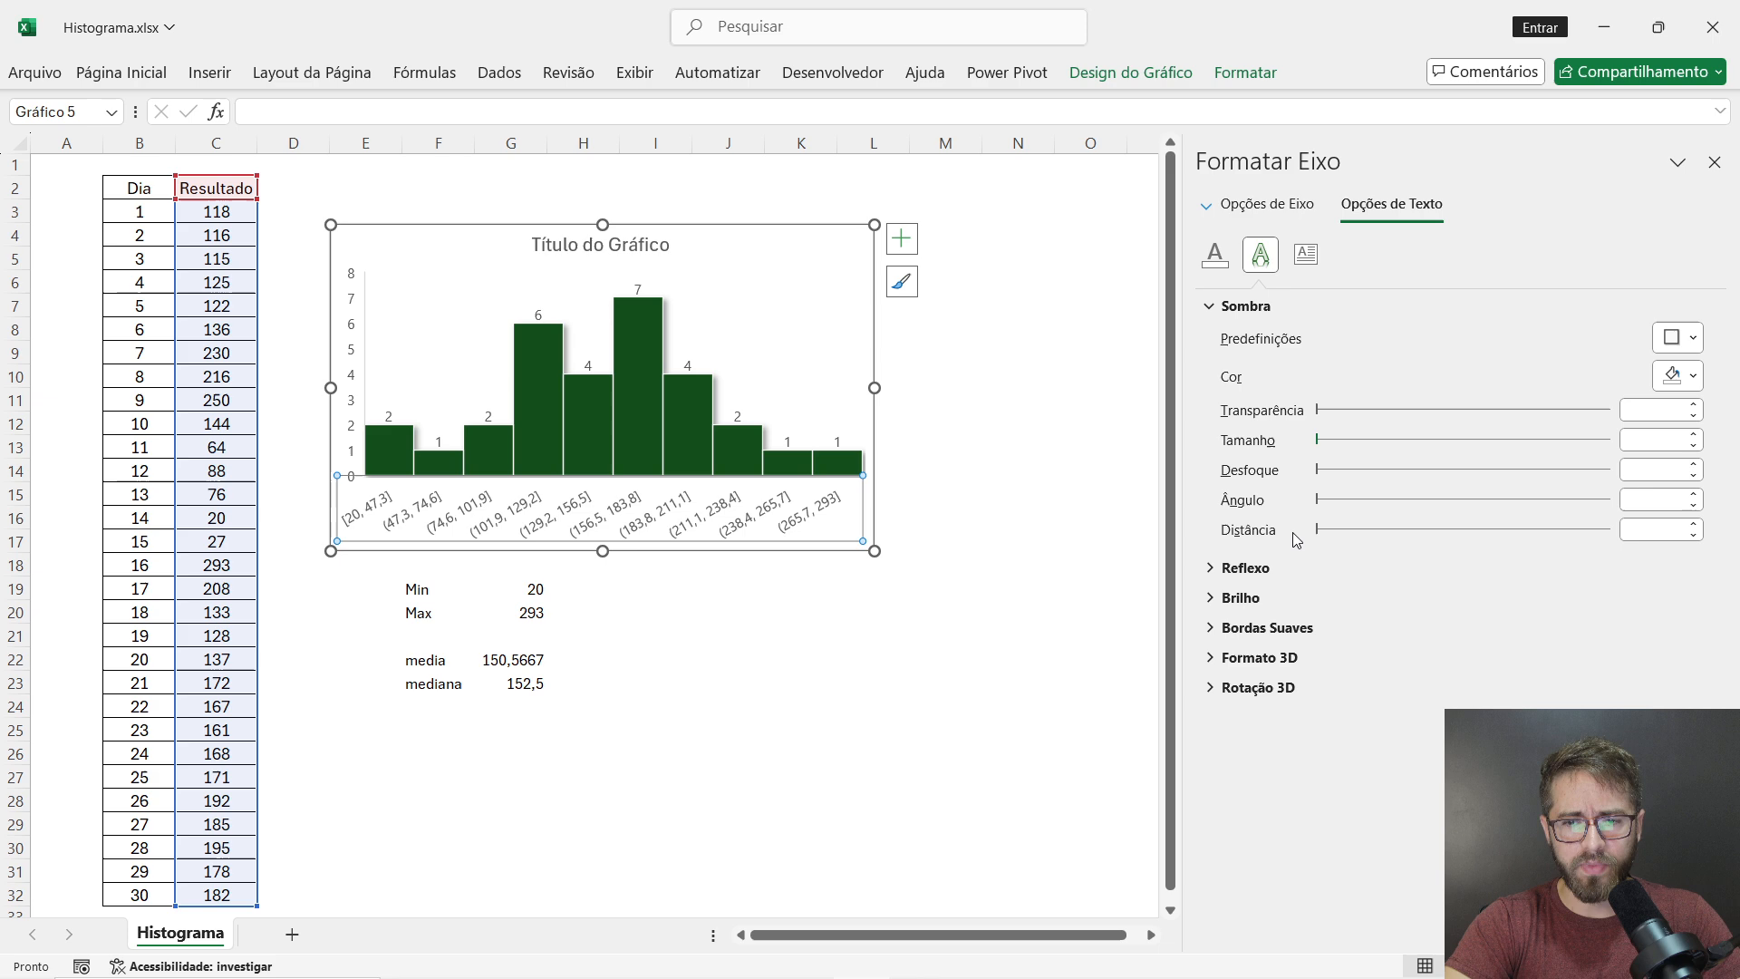
left_click(1305, 254)
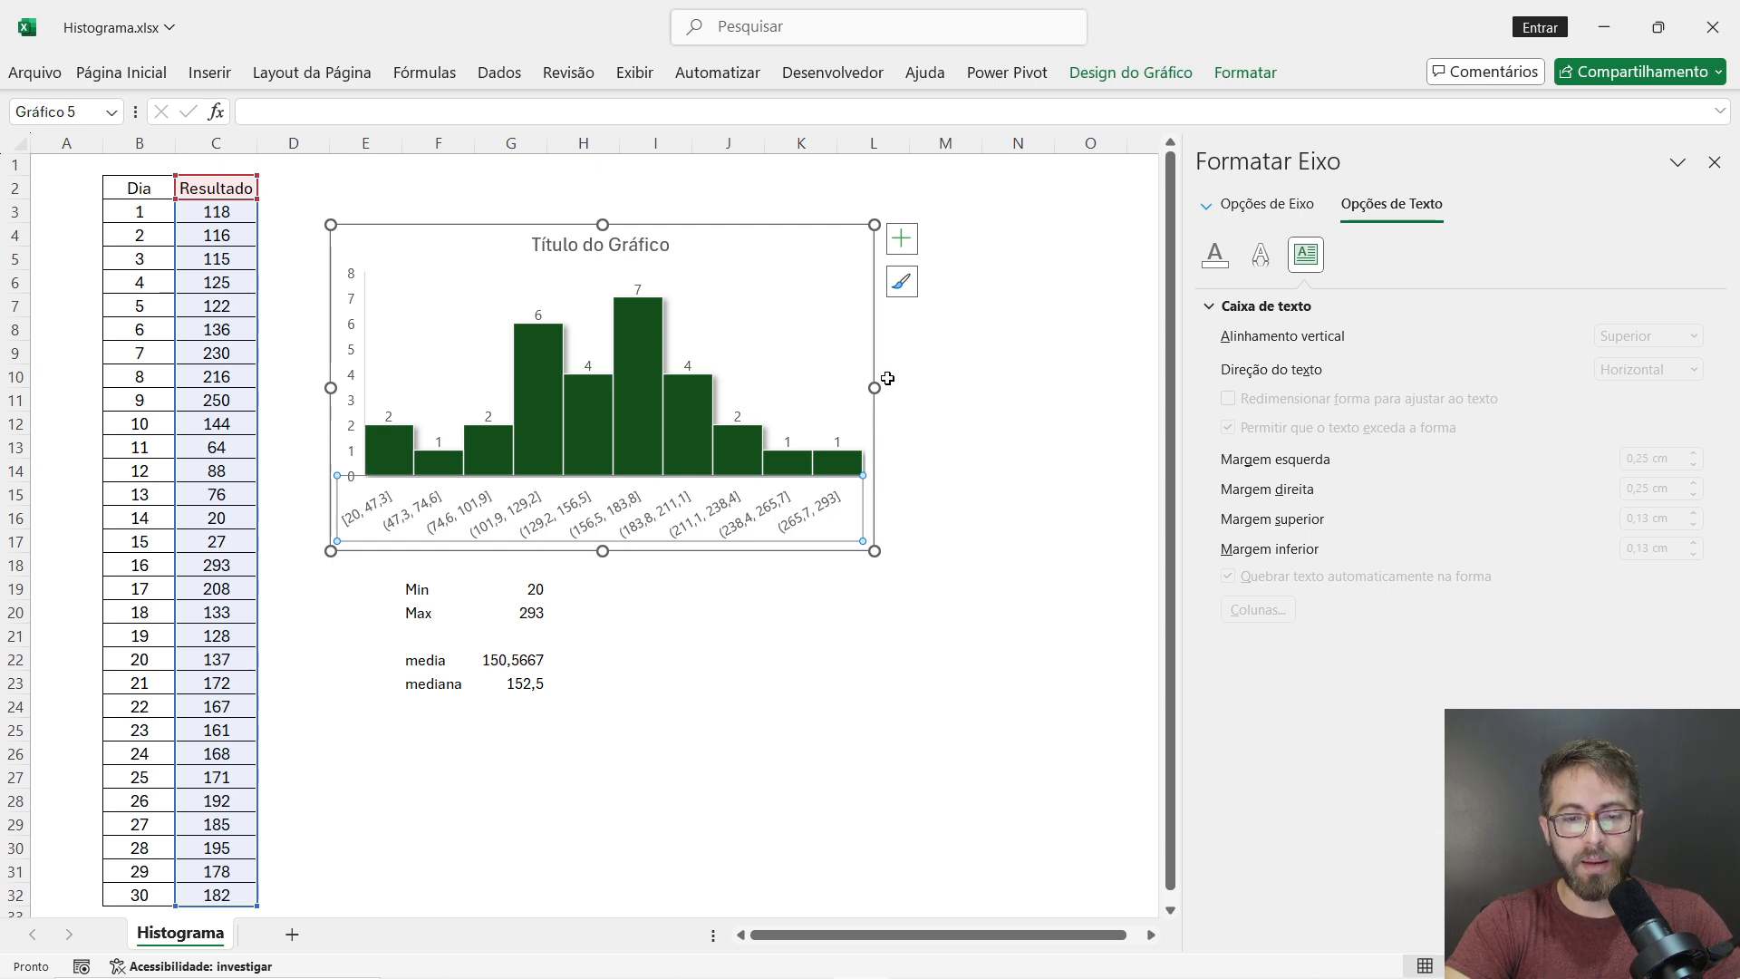
left_click(1267, 266)
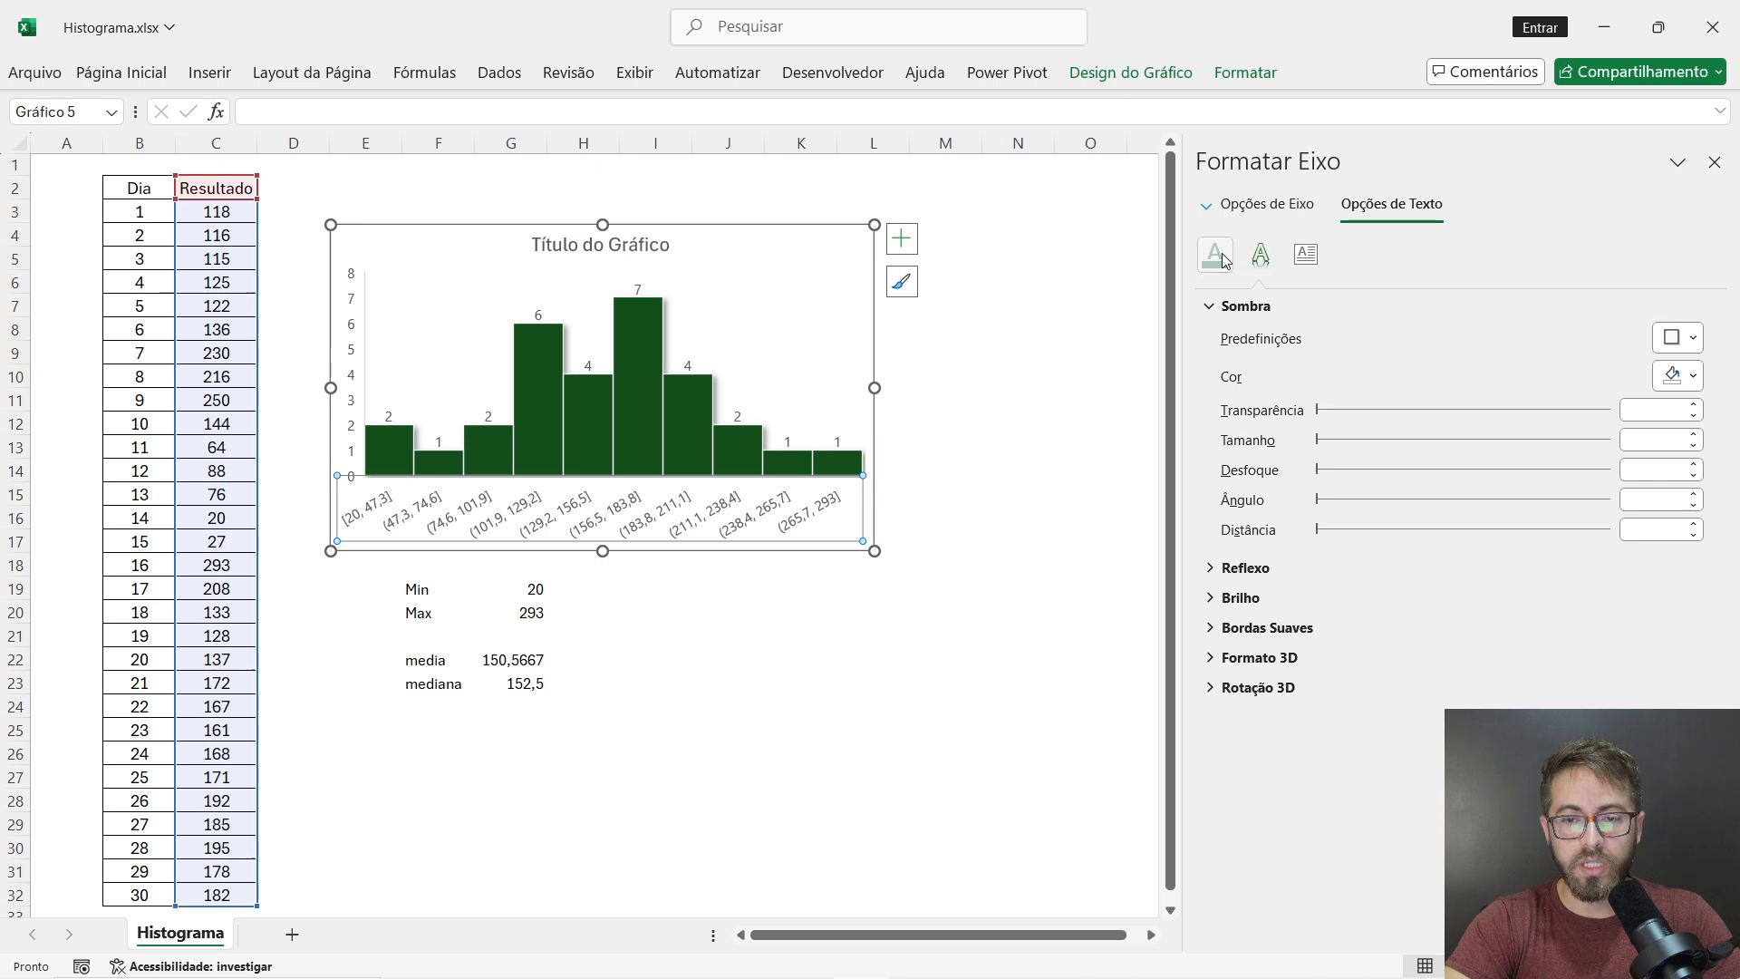
left_click(1223, 261)
left_click(1276, 206)
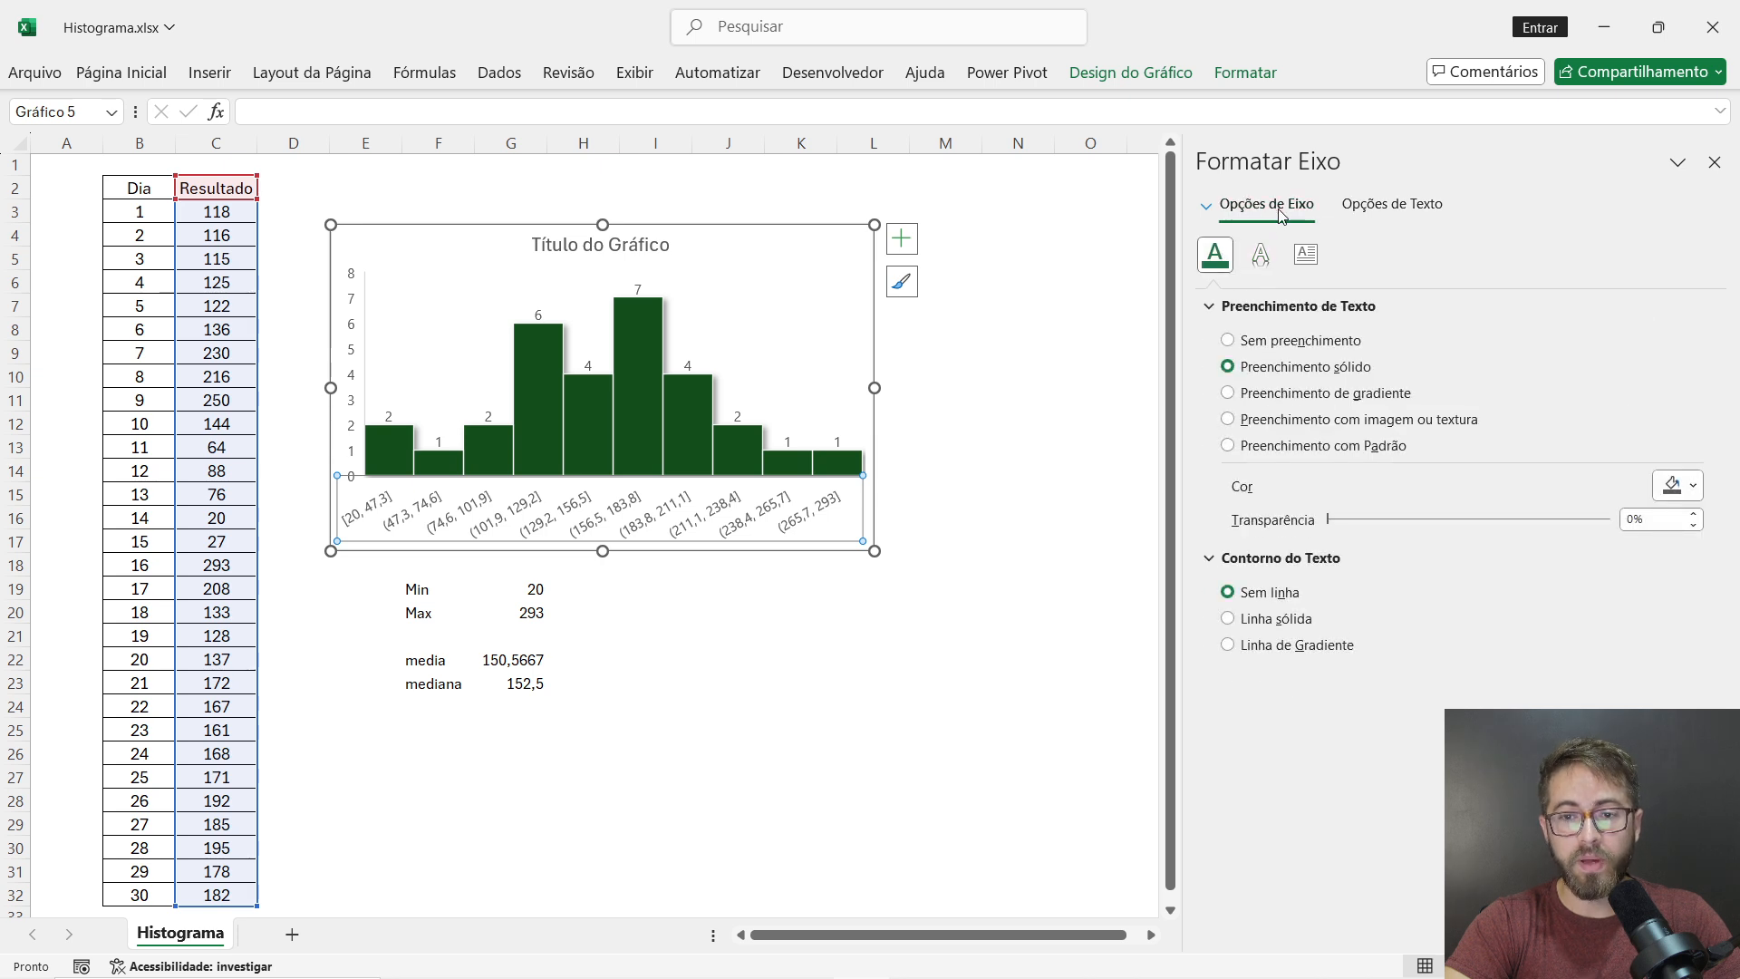
left_click(776, 604)
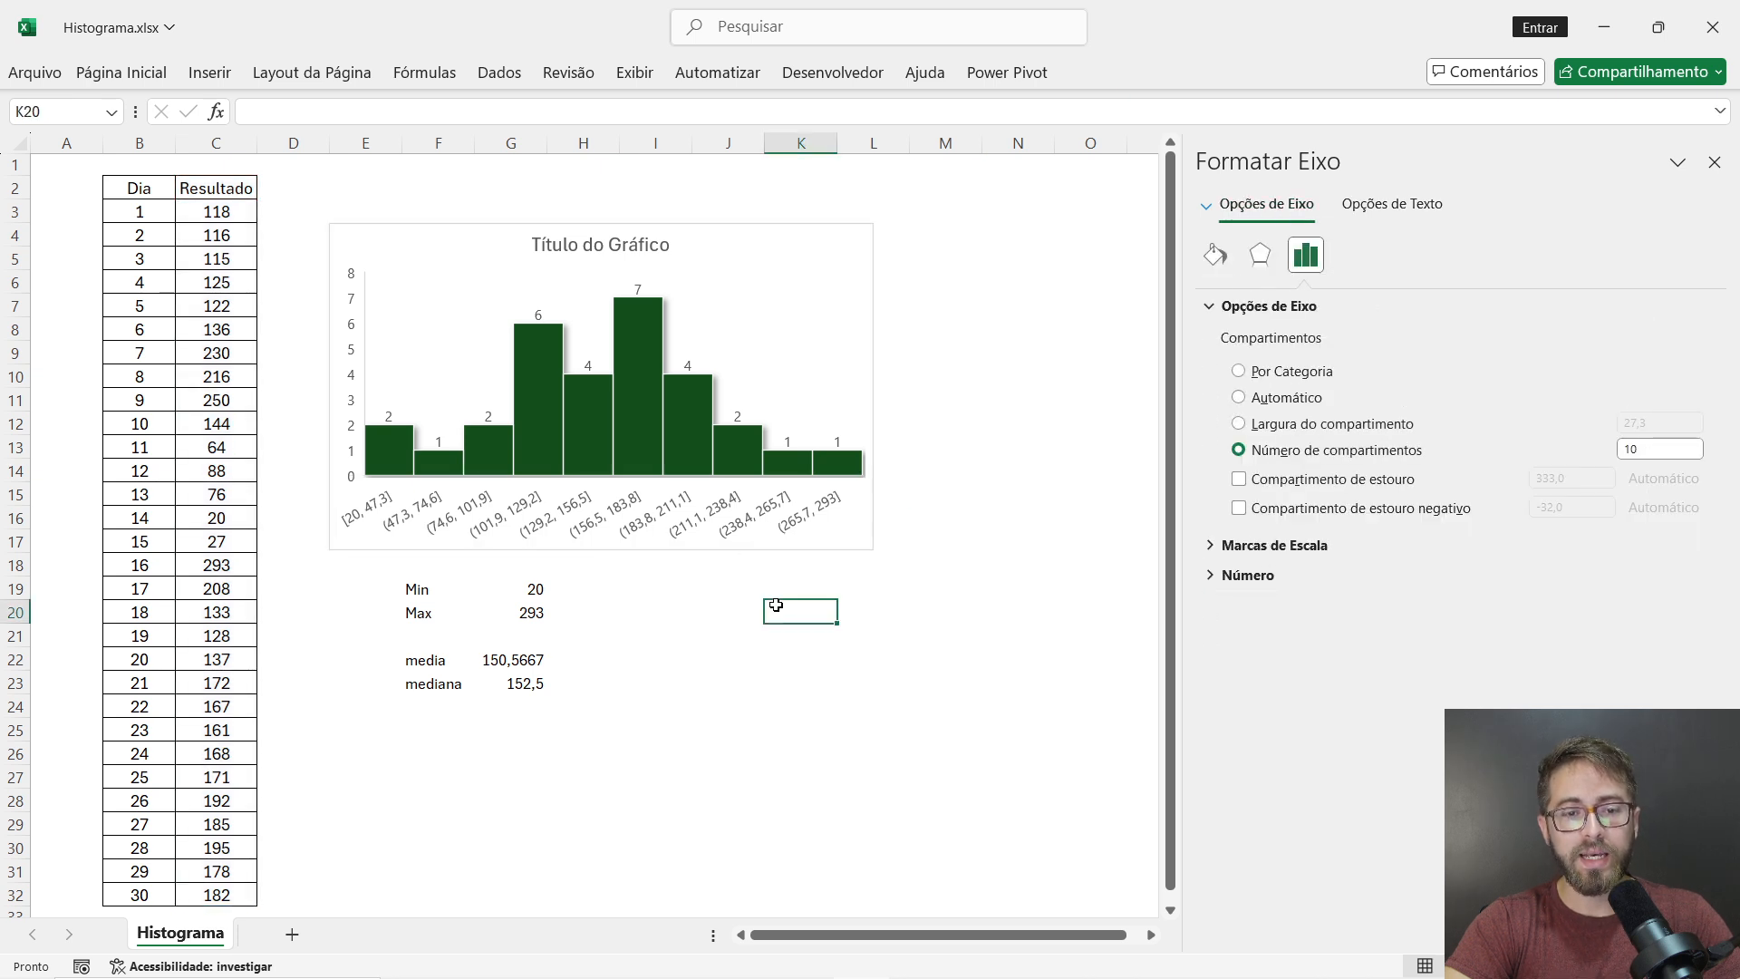
- Change the chart title to "Histograma - Indicado X"
left_click(598, 252)
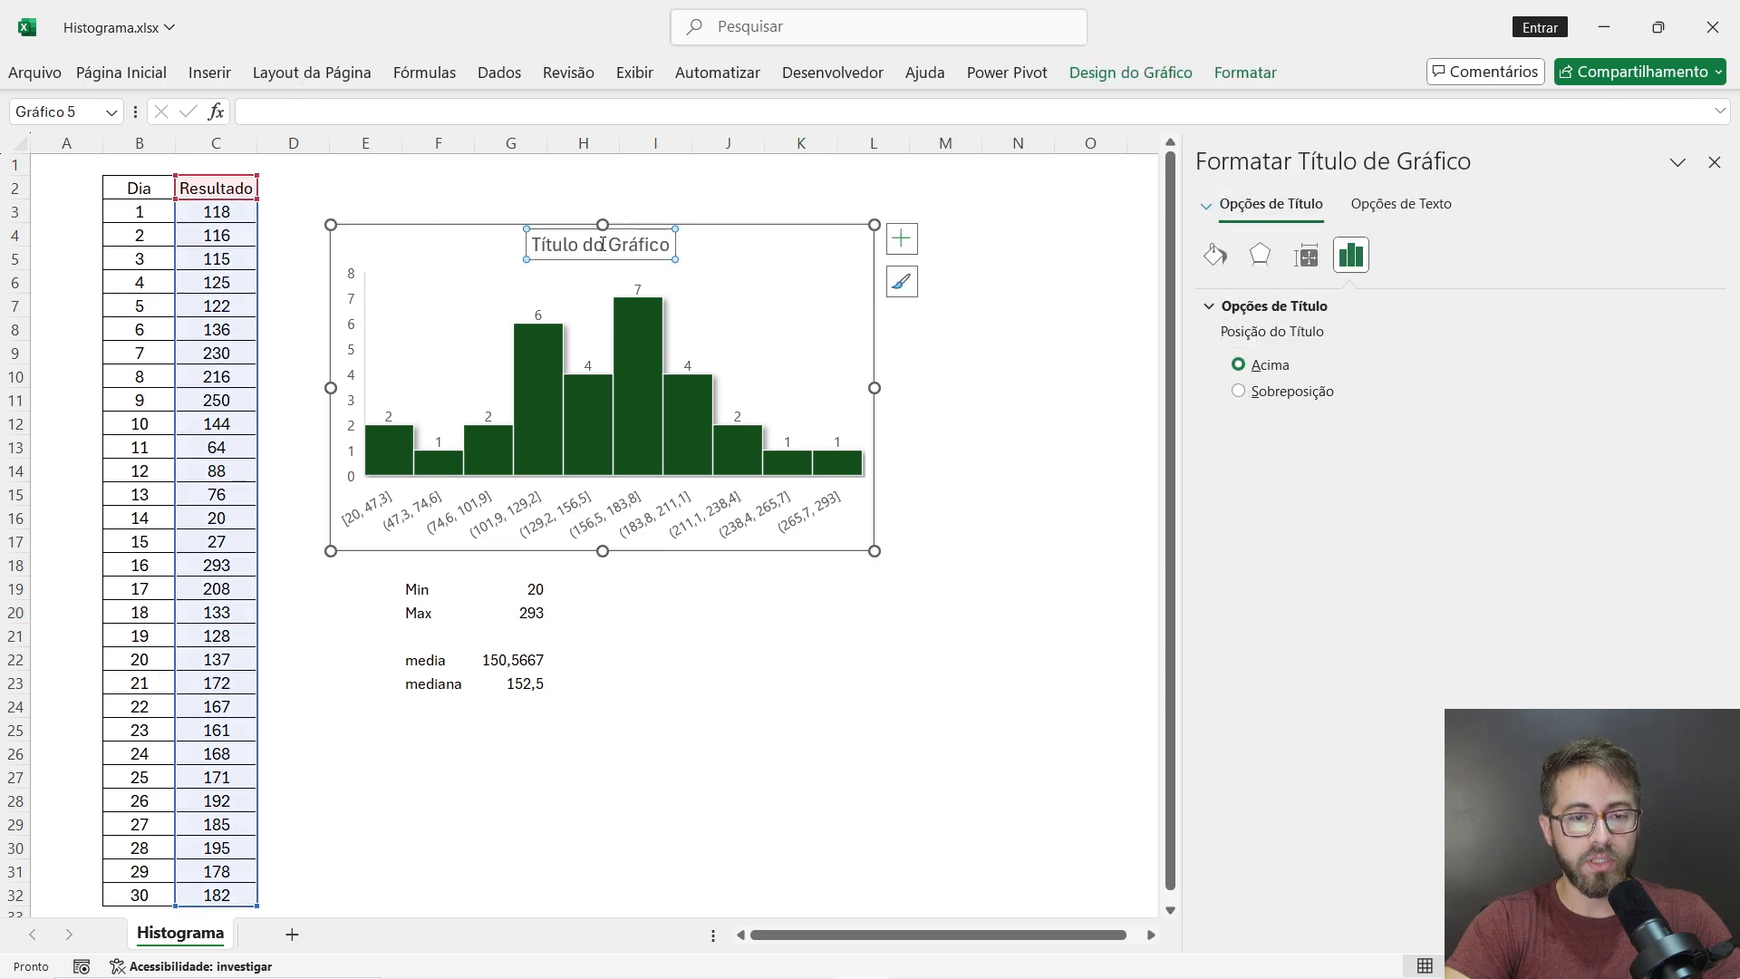
triple_click(603, 245)
type("Histograma - Indicado X")
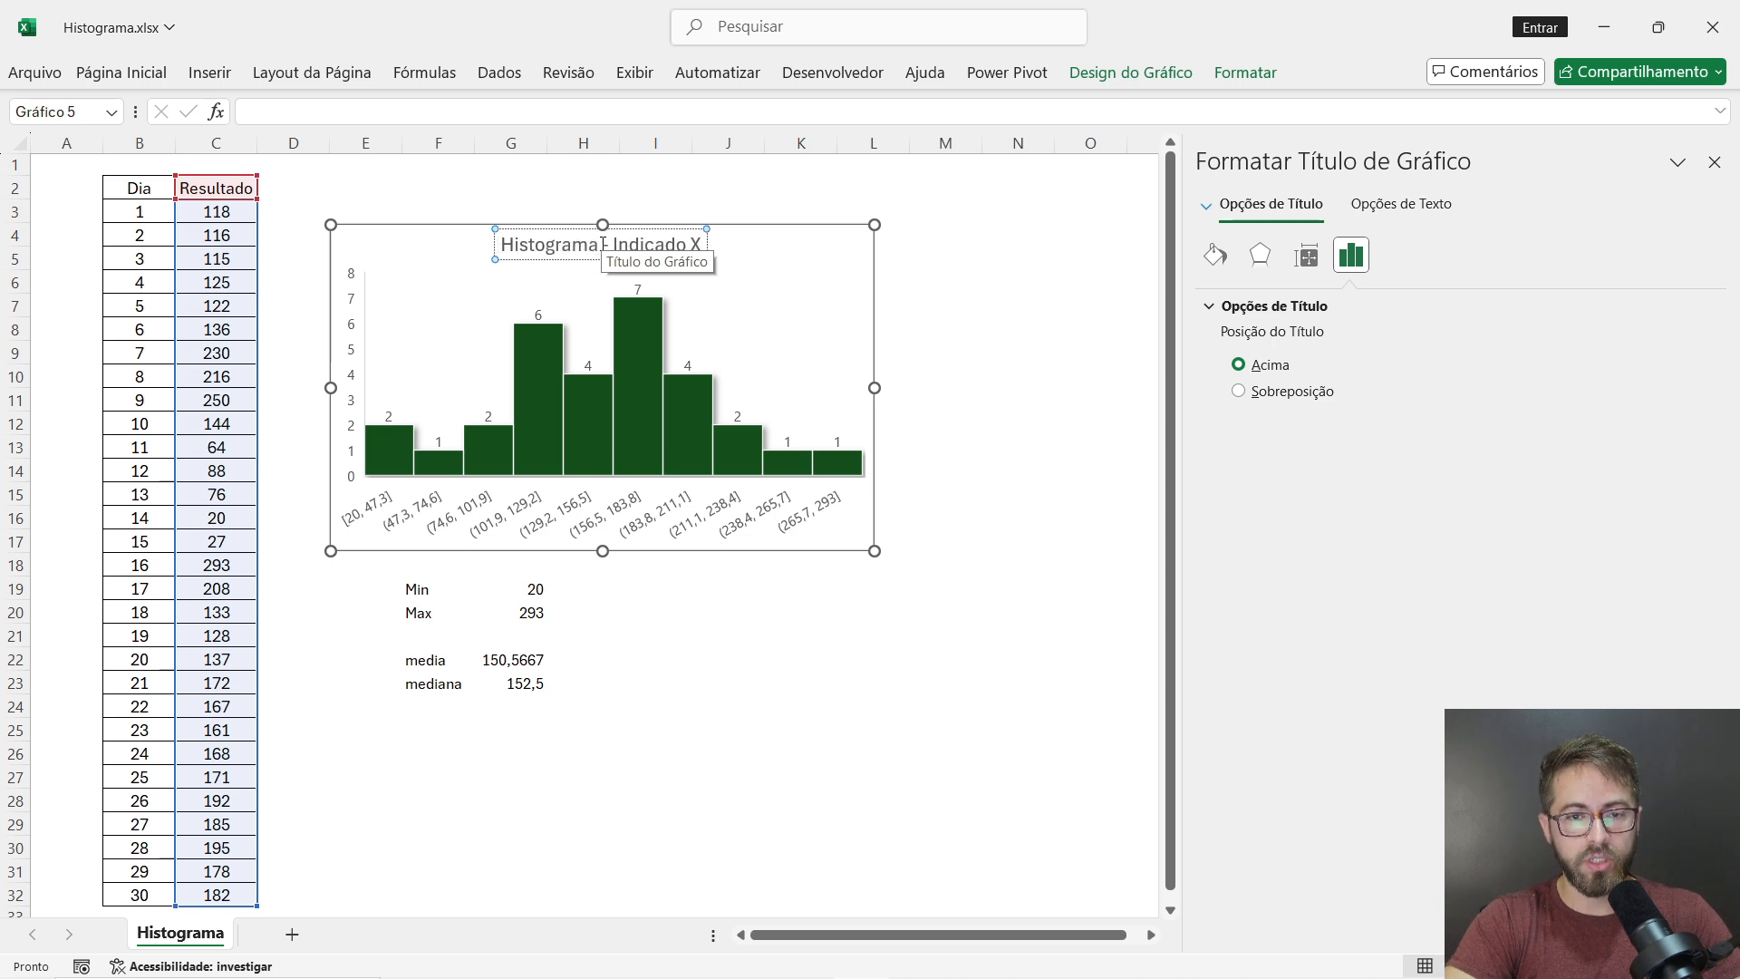
left_click(923, 299)
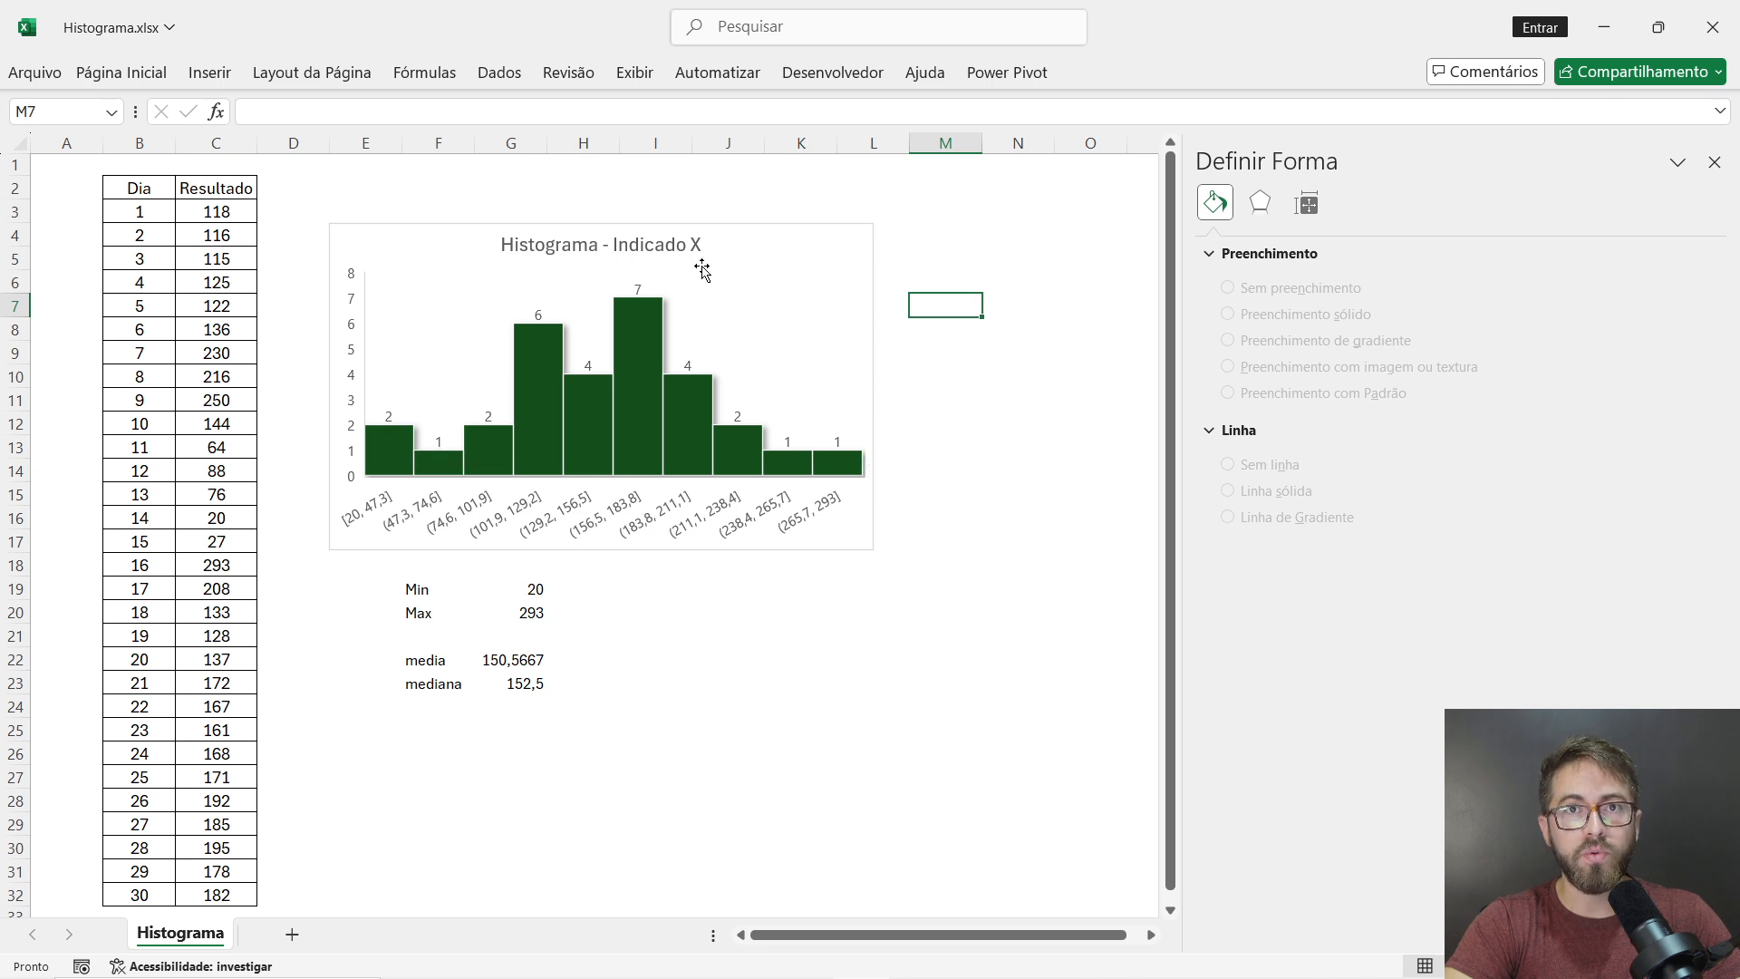
mouse_move(828, 453)
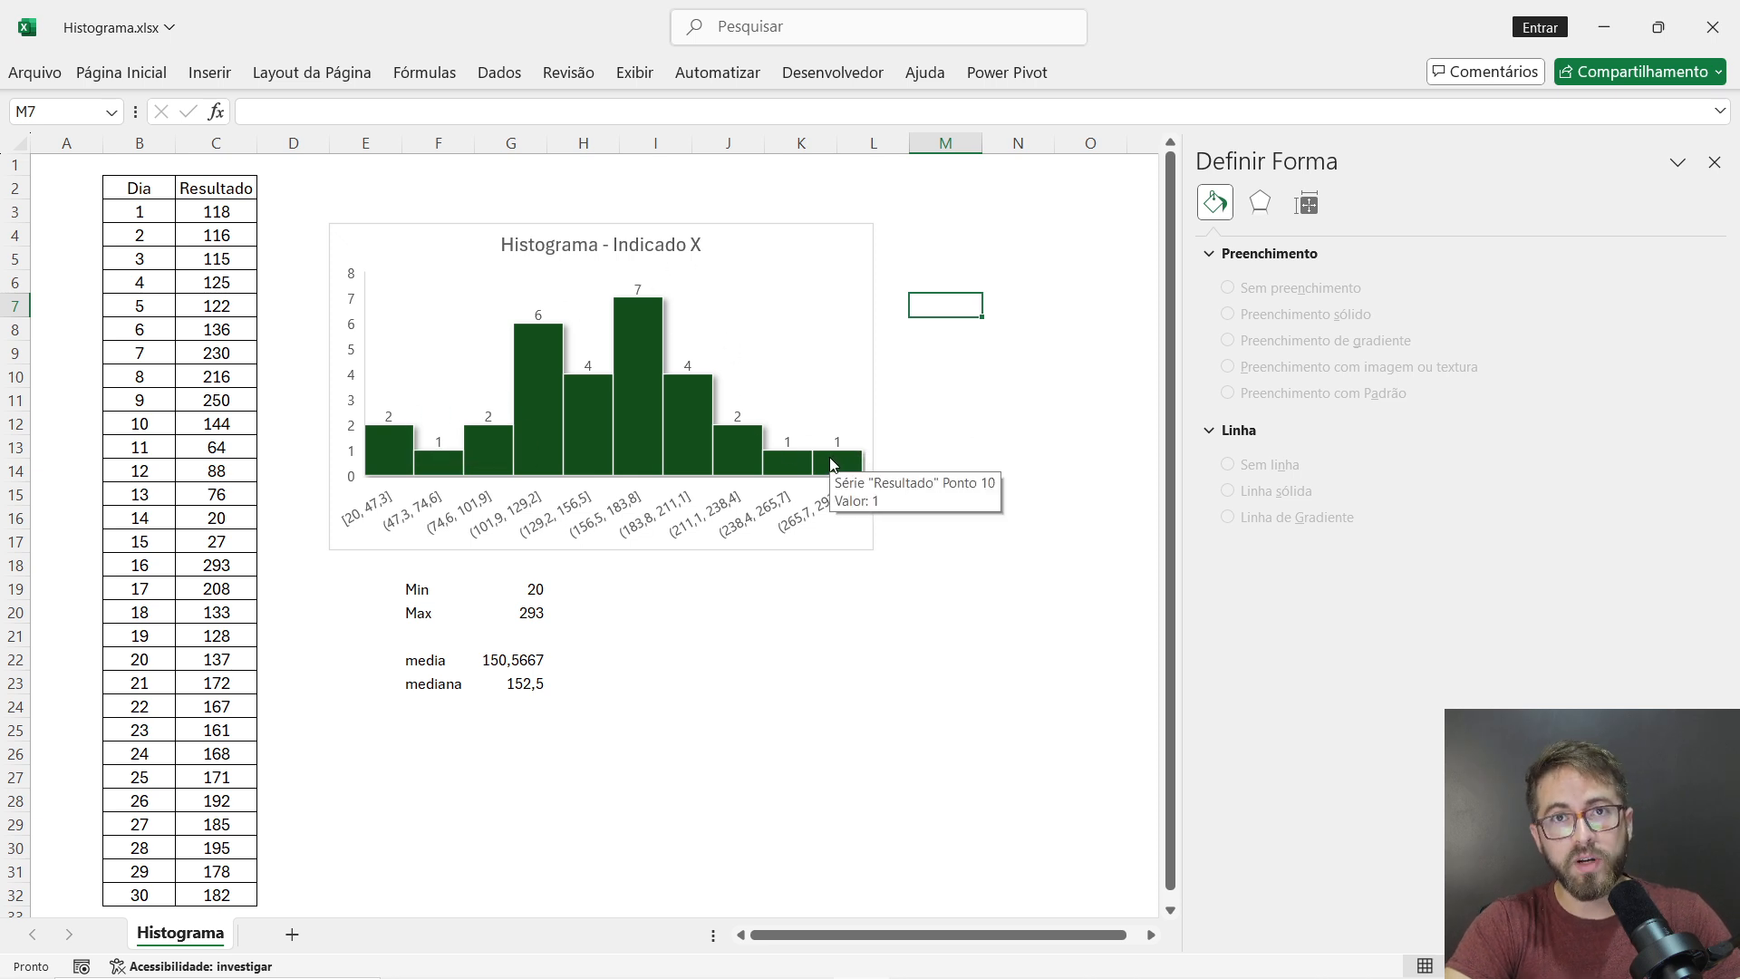